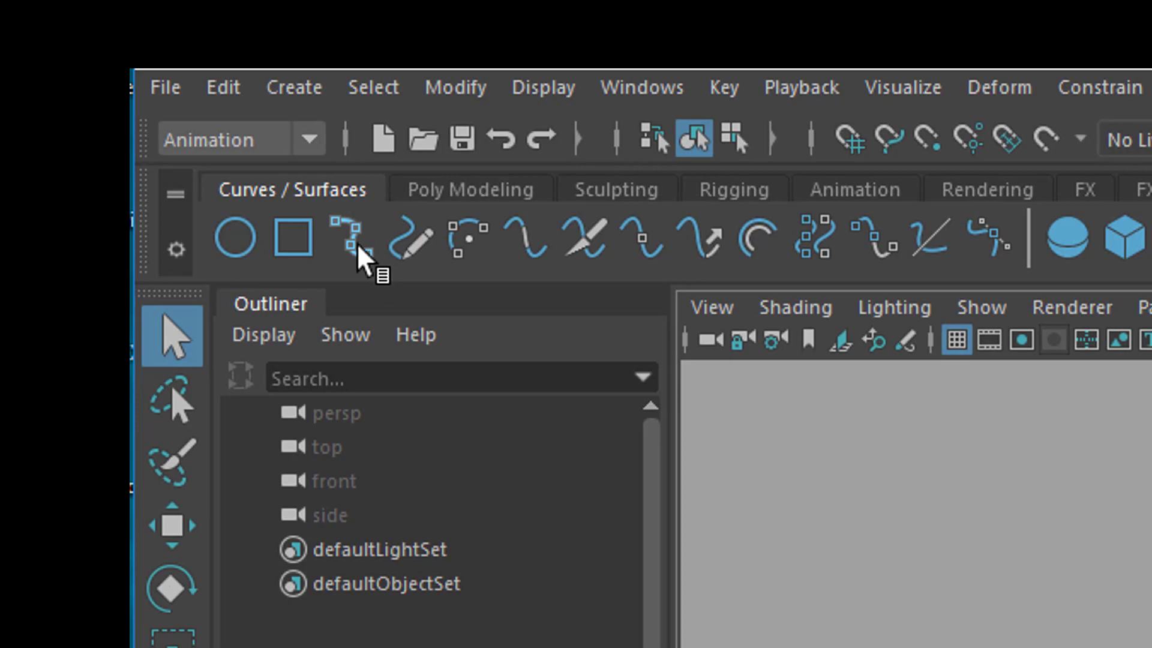
Step: Draw a four-point EP curve in the top view, running along the X axis through the grid's centre
left_click(359, 247)
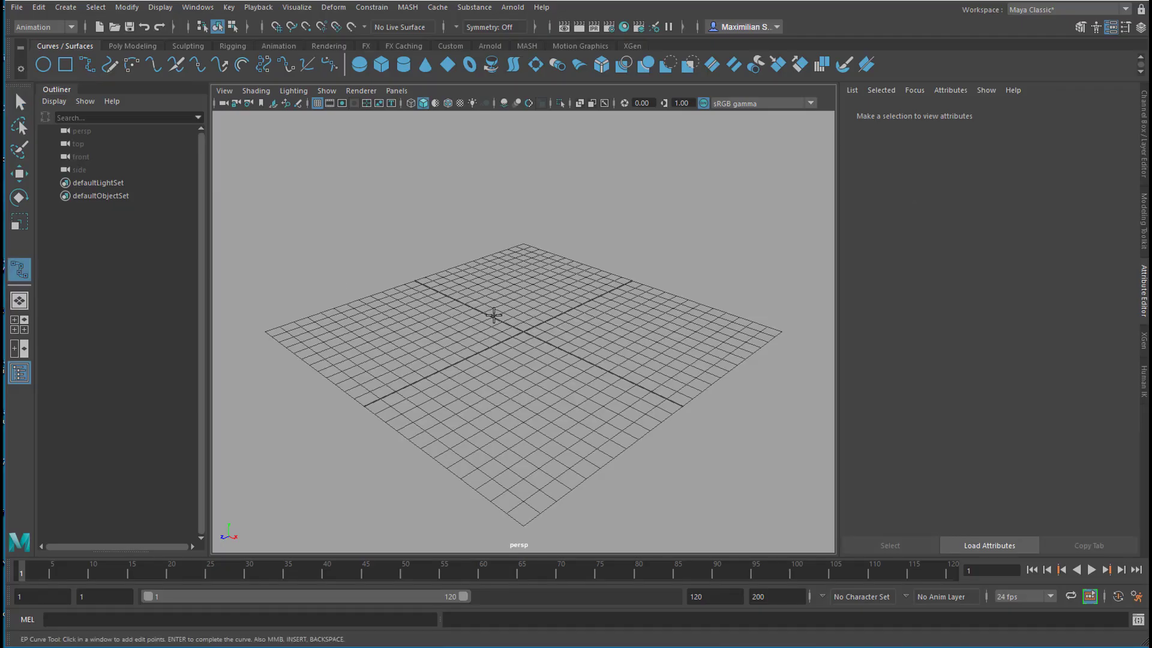
key("space")
key("space")
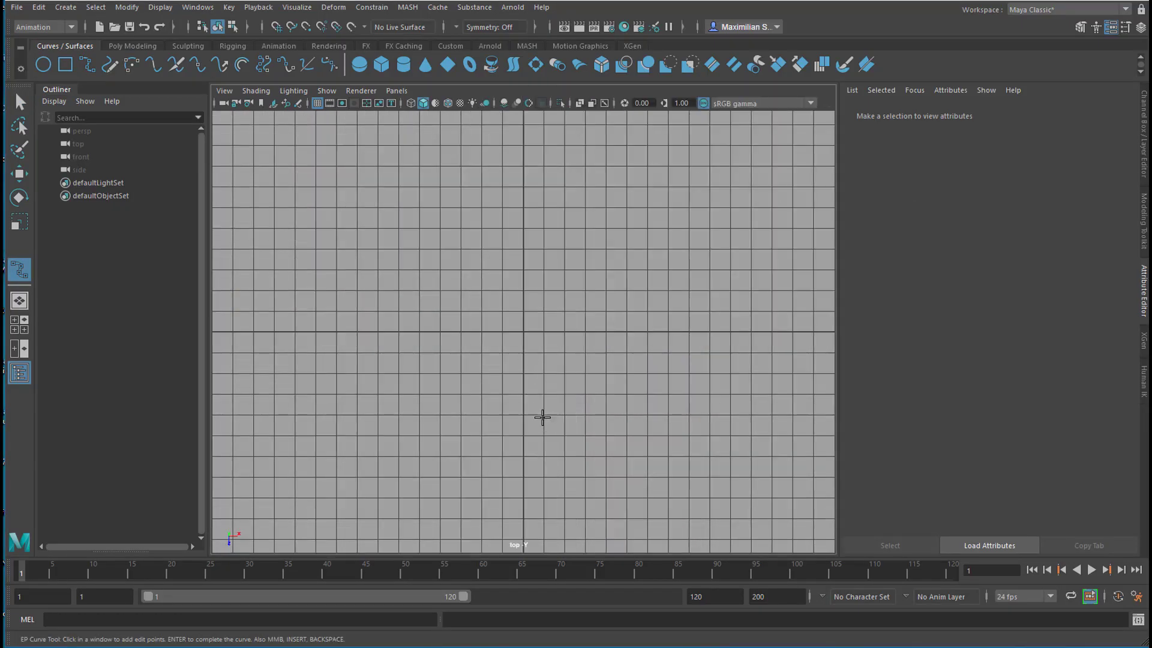
left_click(316, 333)
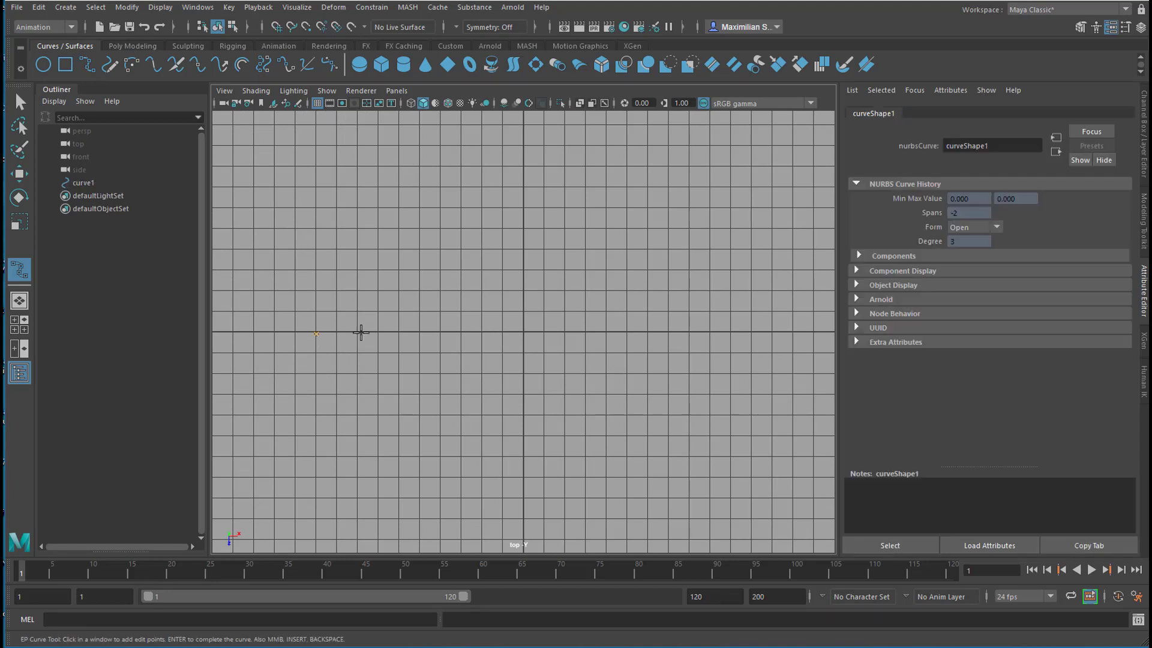
left_click(465, 334)
left_click(600, 334)
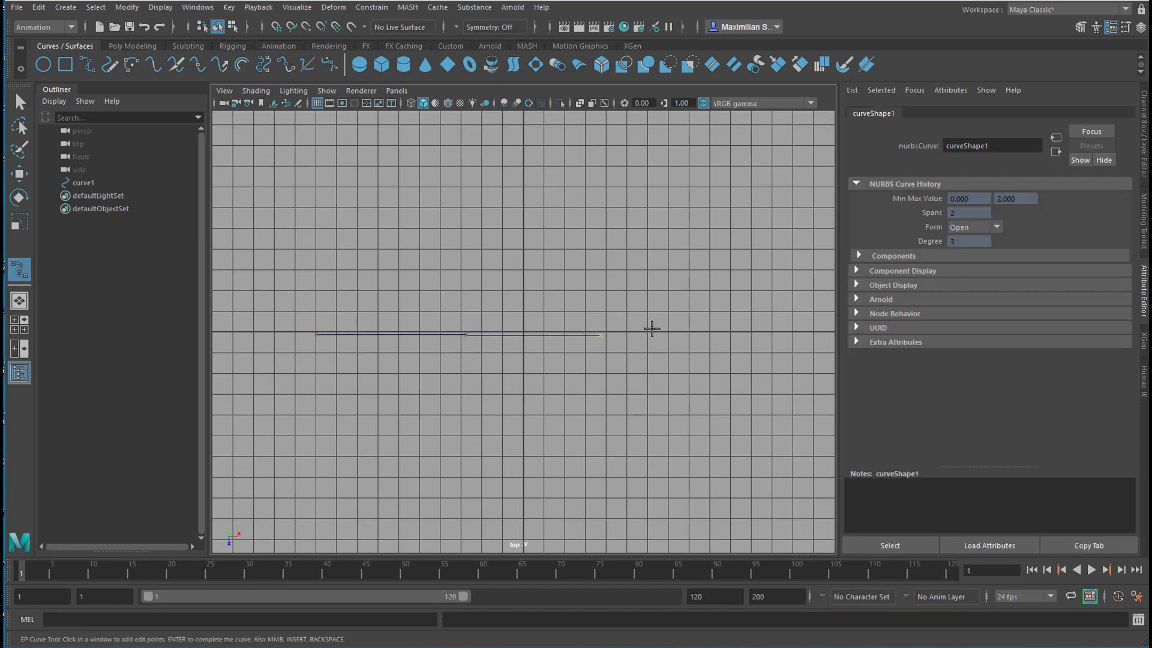
left_click(700, 336)
key("Return")
key("space")
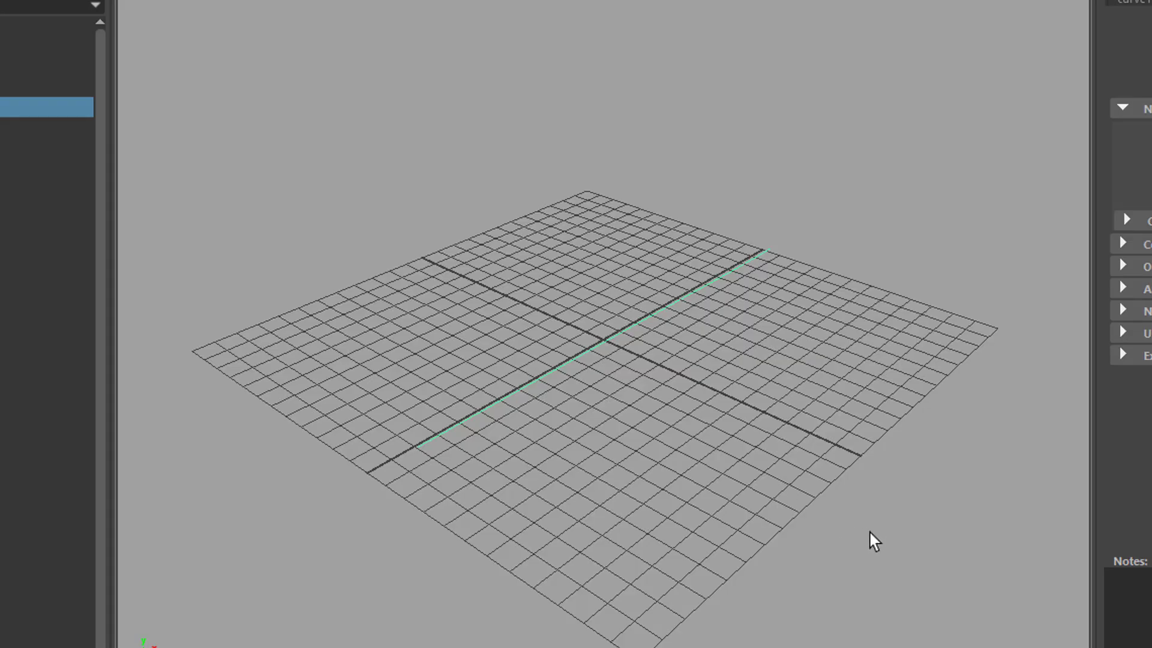
Step: Duplicate the curve and raise the copy along Y above the original
key("ctrl+d")
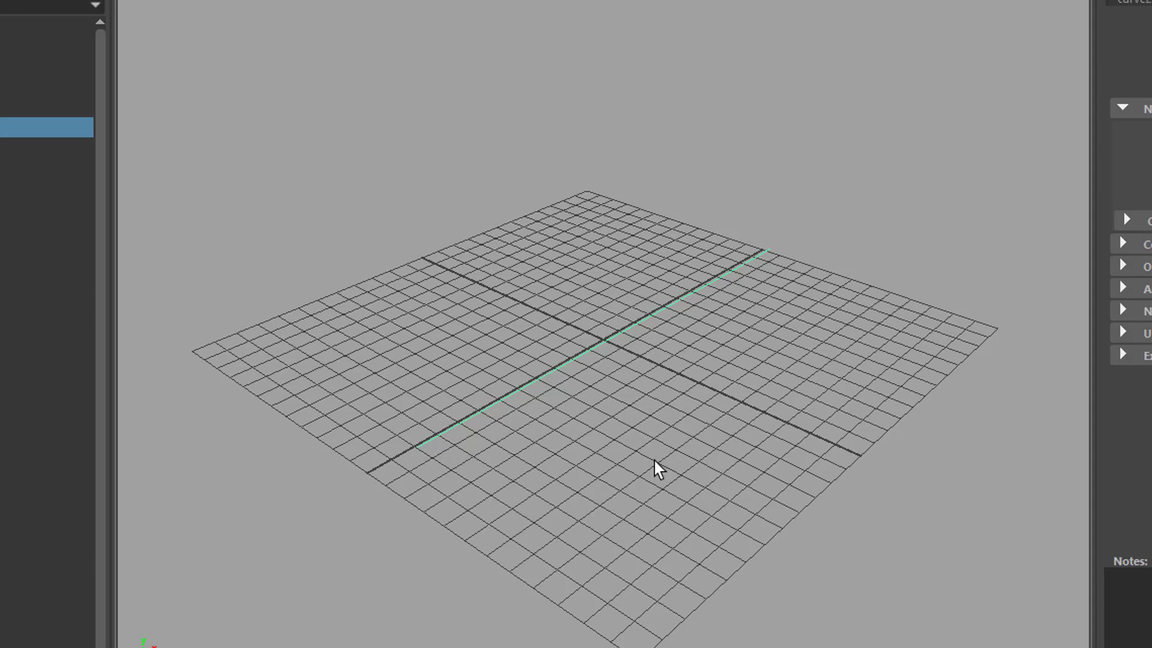
key("w")
left_click_drag(599, 254, 614, 205)
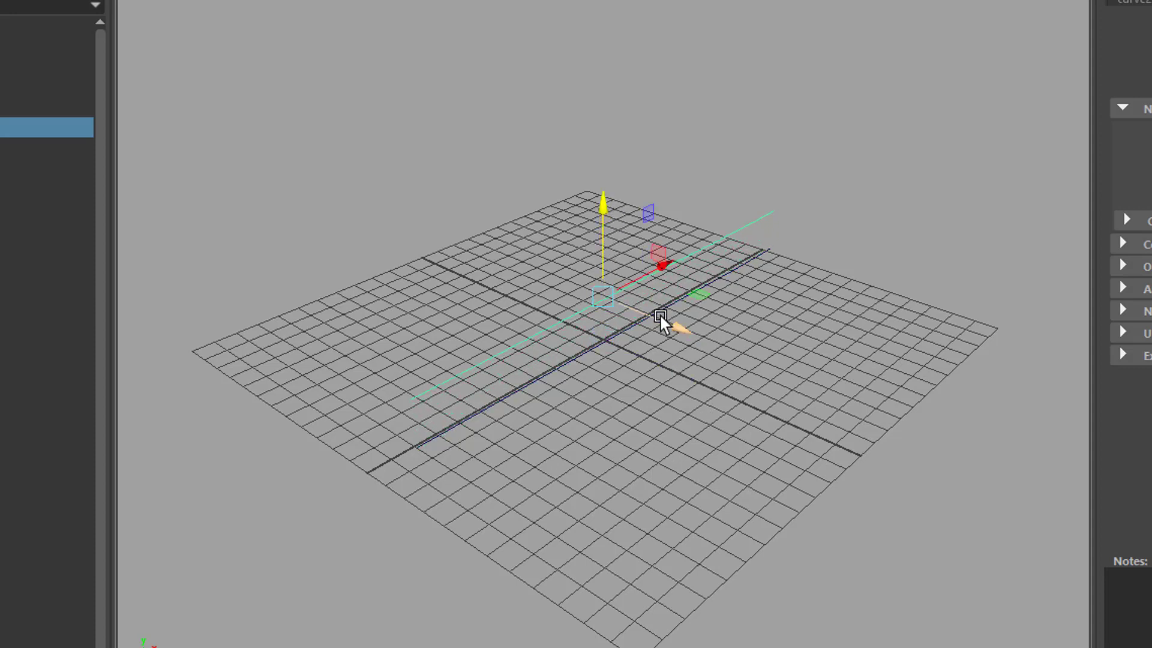
Step: Duplicate the raised curve, offset the copy towards positive Z, and lower it slightly
key("ctrl+d")
left_click_drag(682, 326, 722, 342)
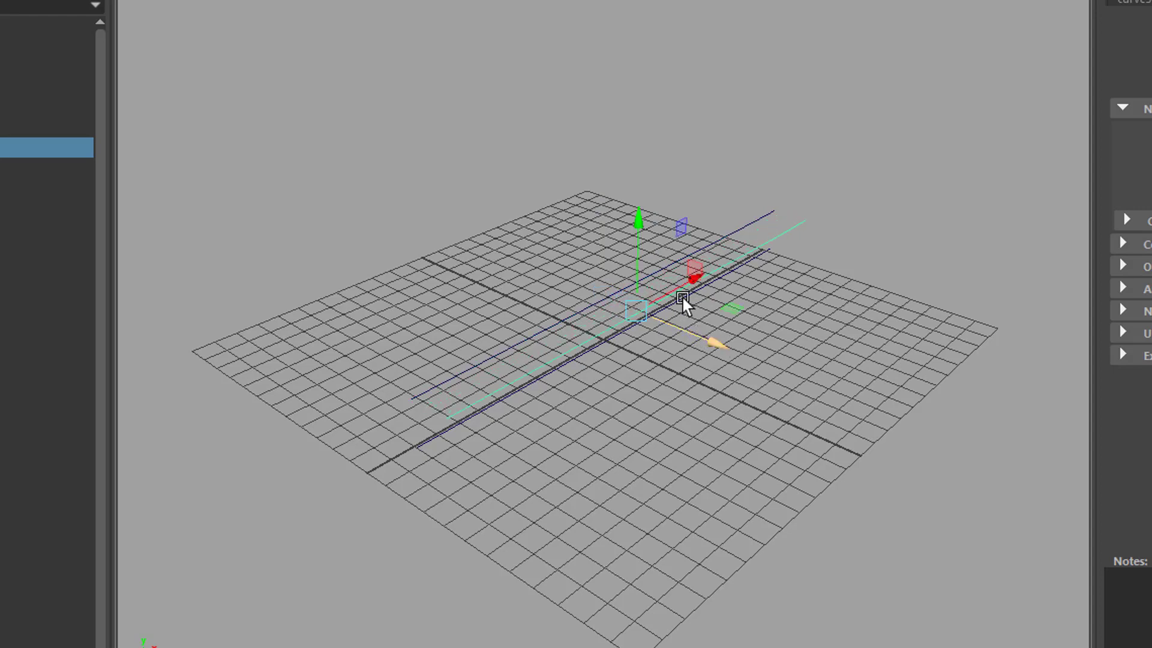
left_click_drag(638, 221, 643, 238)
left_click_drag(611, 387, 711, 362, "alt")
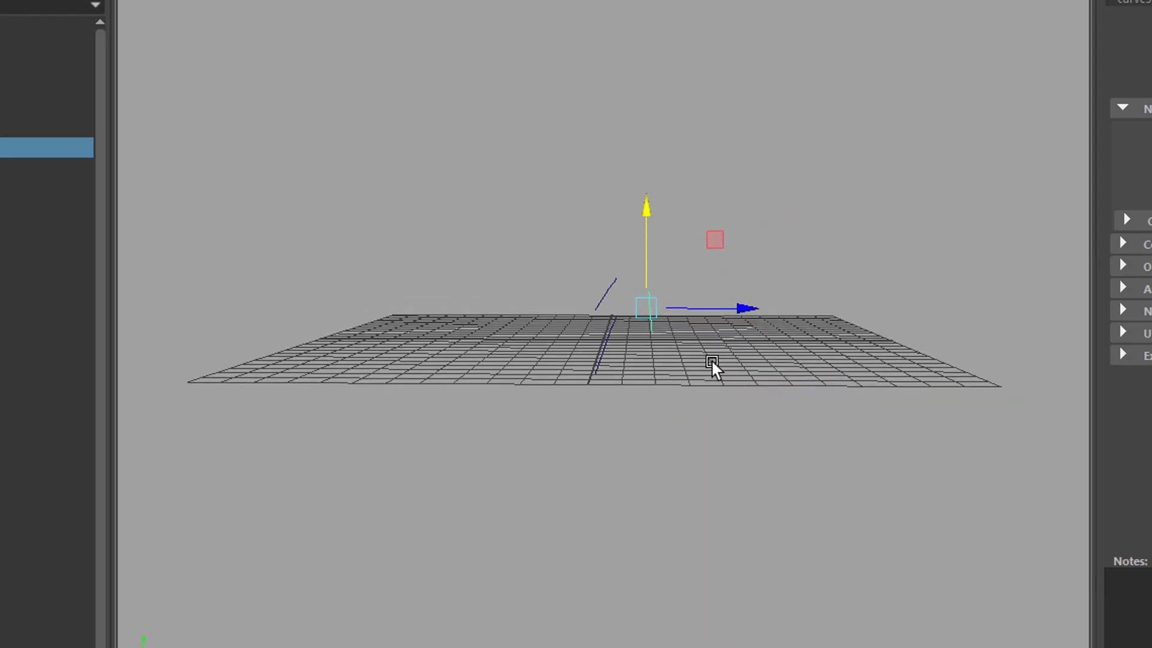
Step: Duplicate the side curve and move the copy along Z to the opposite side of the bundle
key("ctrl+d")
left_click_drag(749, 310, 544, 478)
left_click_drag(493, 528, 473, 379, "alt")
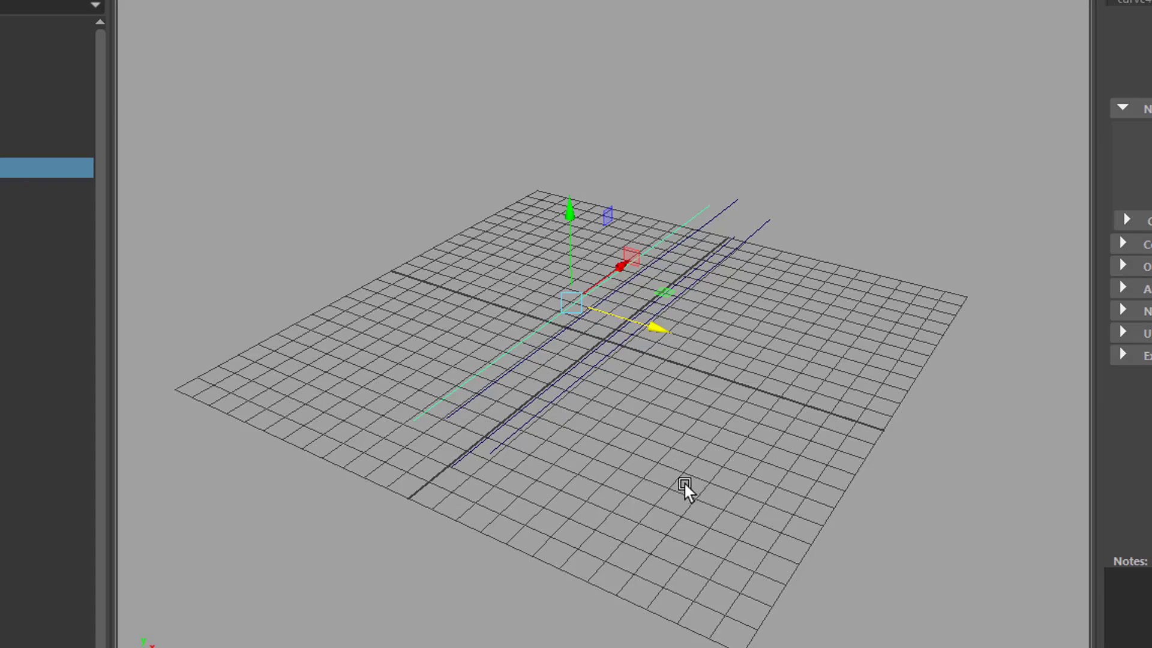
left_click_drag(720, 488, 692, 512, "alt")
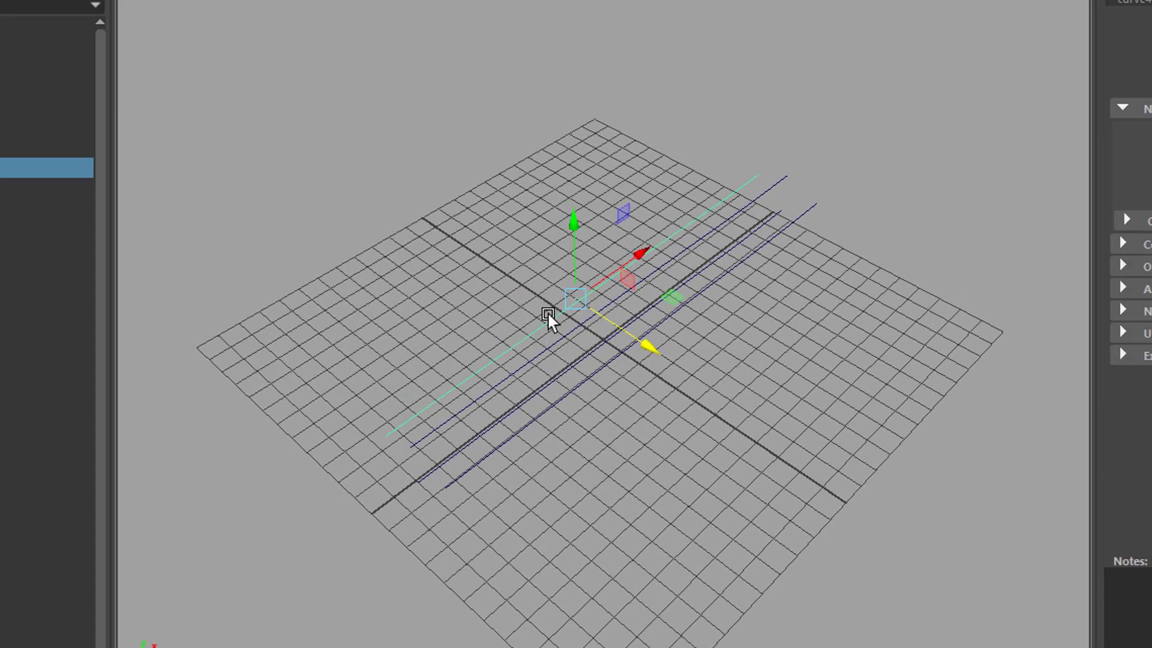
Step: Select all four curves and switch to component mode to edit their control vertices
left_click_drag(426, 319, 694, 591)
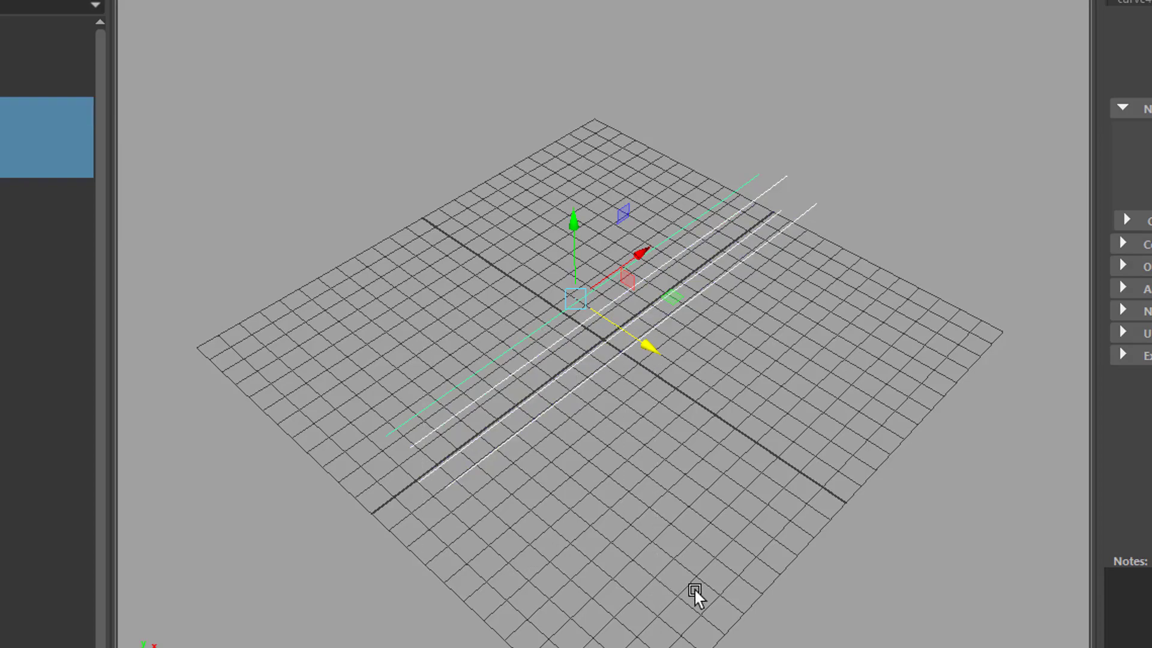
key("F8")
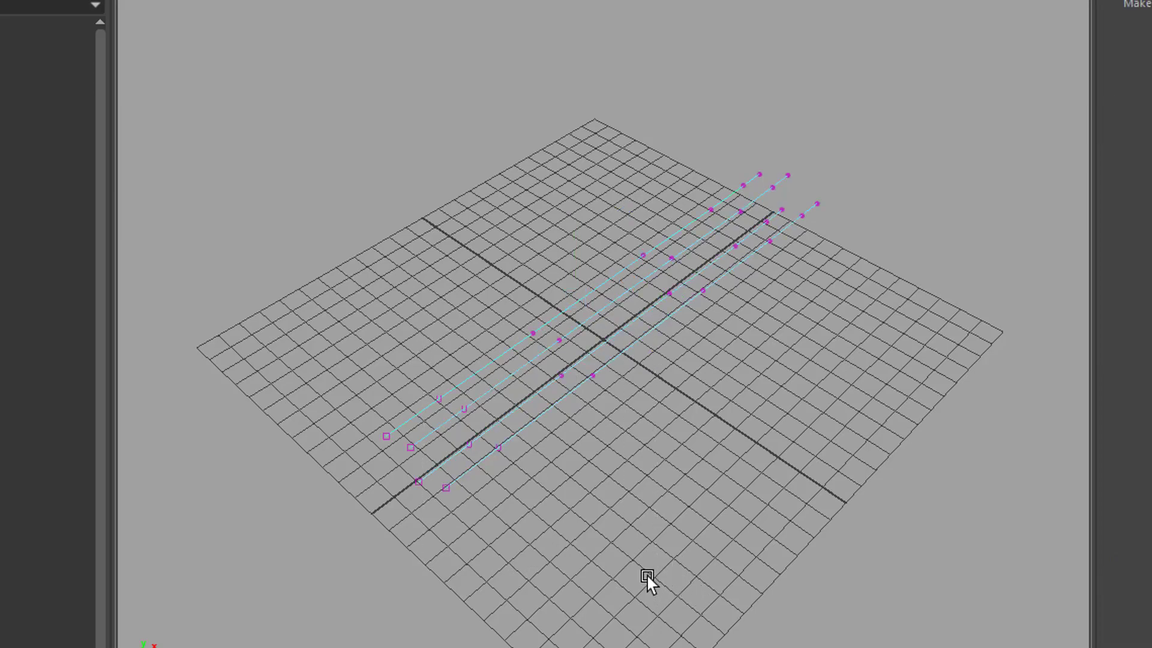
left_click_drag(765, 589, 651, 519, "alt")
Step: Select matching control vertices across the curves and scale them vertically to vary the bundle's cross-section
mouse_move(568, 298)
left_mouse_down("alt")
mouse_move(609, 441)
mouse_move(527, 282)
mouse_move(554, 305)
left_mouse_up("alt")
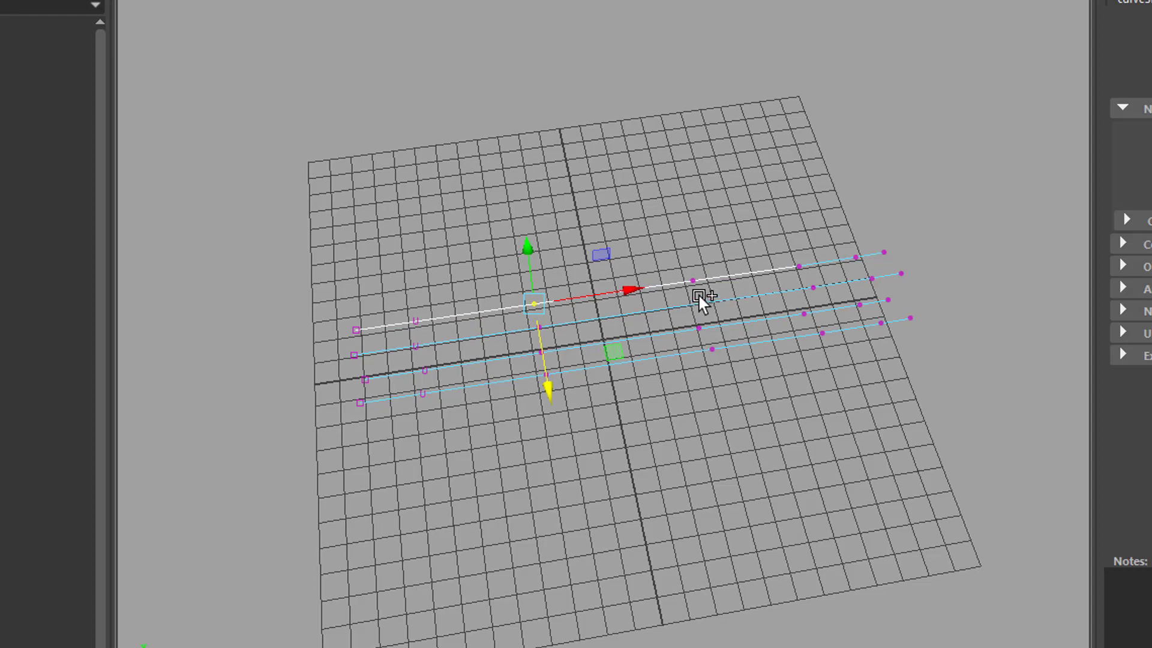
left_click(546, 373, "shift")
left_click(425, 372, "shift")
left_click_drag(540, 420, 670, 389, "alt")
key("r")
left_click_drag(670, 207, 798, 300)
left_click_drag(770, 408, 724, 317, "alt")
left_click_drag(724, 217, 724, 201)
Step: Scale the control vertices a third of the way along the curves vertically to reshape that section
left_click_drag(527, 262, 612, 366)
left_click_drag(556, 229, 556, 207)
left_click_drag(561, 441, 654, 522, "alt")
left_click_drag(571, 117, 676, 163)
left_click_drag(676, 162, 772, 267, "alt")
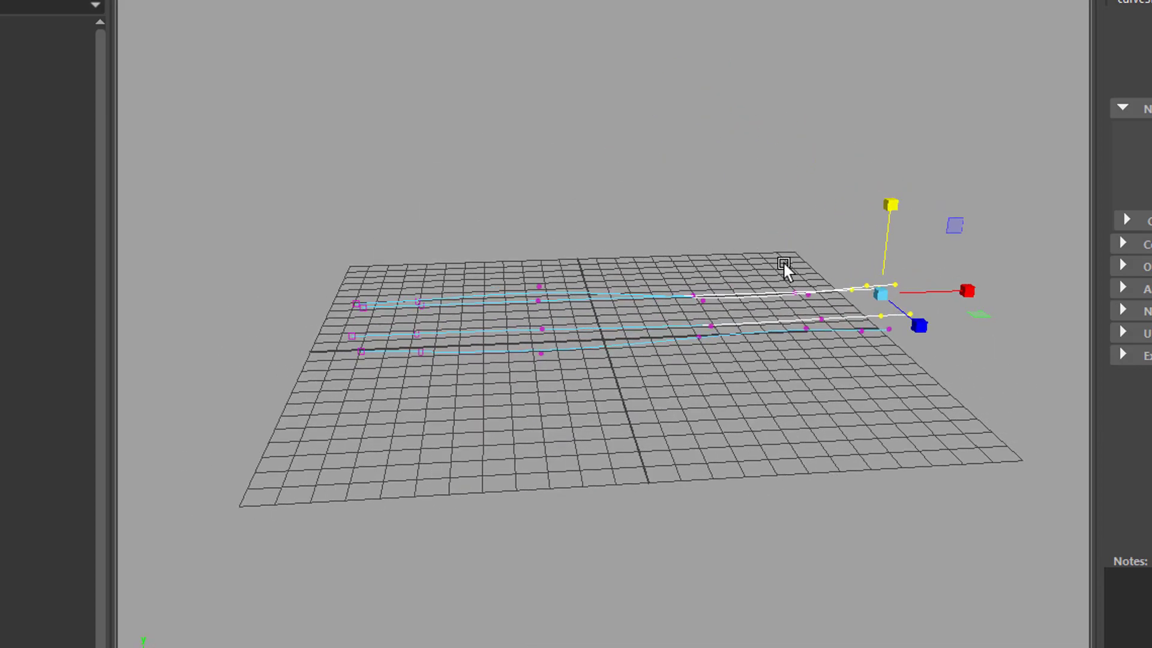
Step: Reshape the control vertices towards the curves' far end and return to object mode
left_click(816, 239)
left_click_drag(882, 257, 949, 388)
left_click_drag(949, 387, 835, 300, "alt")
left_click_drag(823, 243, 843, 253)
left_click_drag(801, 426, 757, 429, "alt")
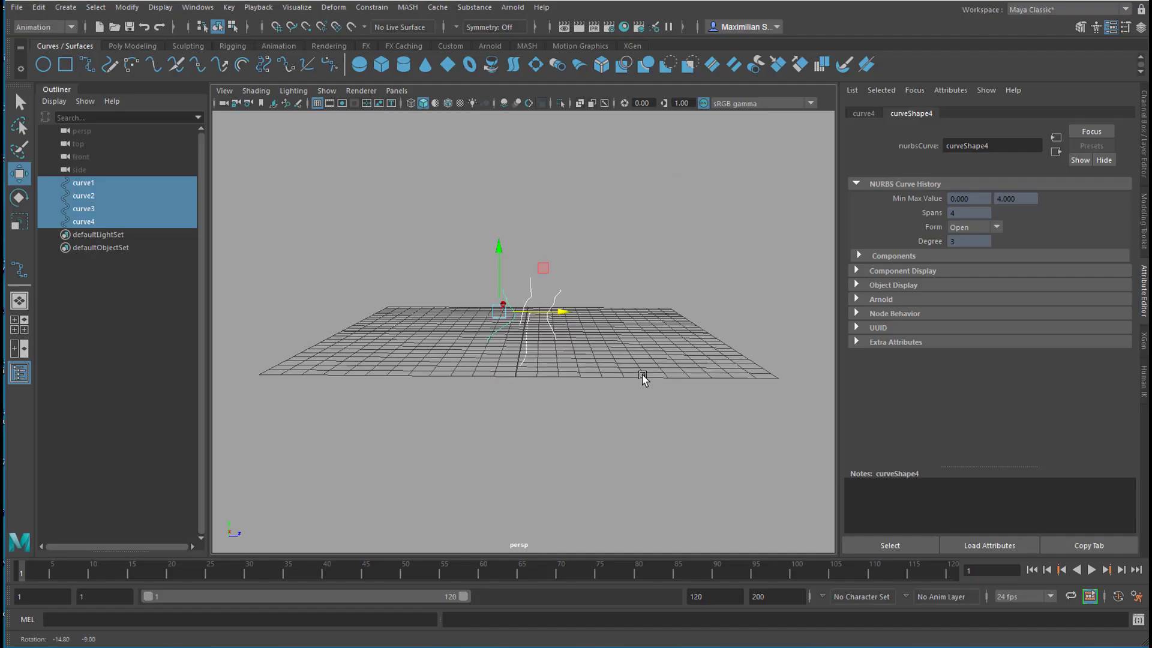
Step: Clear the selection and select the curves in order around the bundle: curve1, curve3, curve2, curve4
left_click(790, 456)
left_click_drag(790, 456, 764, 506, "alt")
left_click_drag(624, 411, 519, 391, "alt")
left_click(547, 305)
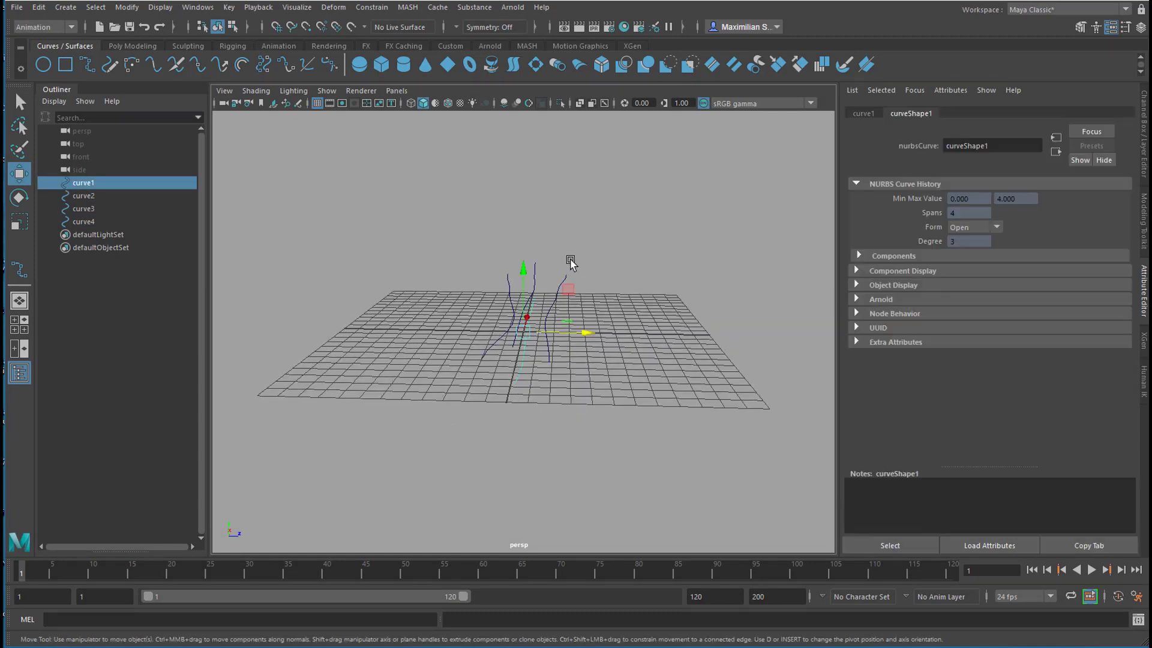
left_click(565, 275, "shift")
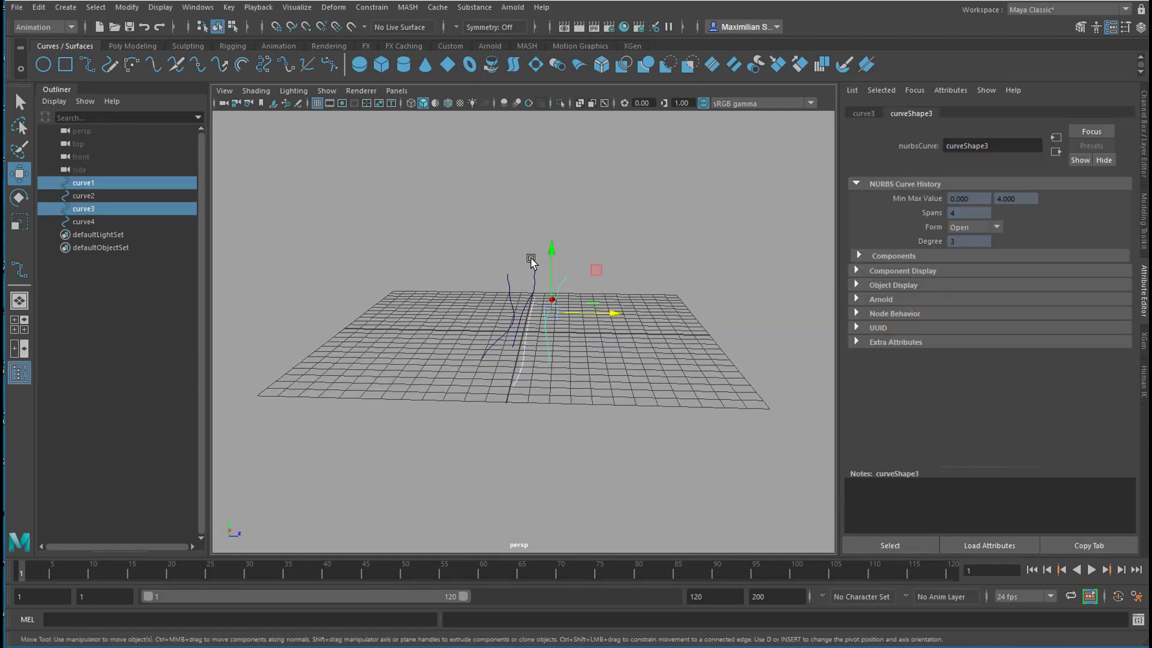
left_click(535, 284, "shift")
left_click(510, 267, "shift")
mouse_move(635, 404)
left_mouse_down("alt")
mouse_move(654, 399)
mouse_move(619, 405)
mouse_move(621, 393)
left_mouse_up("alt")
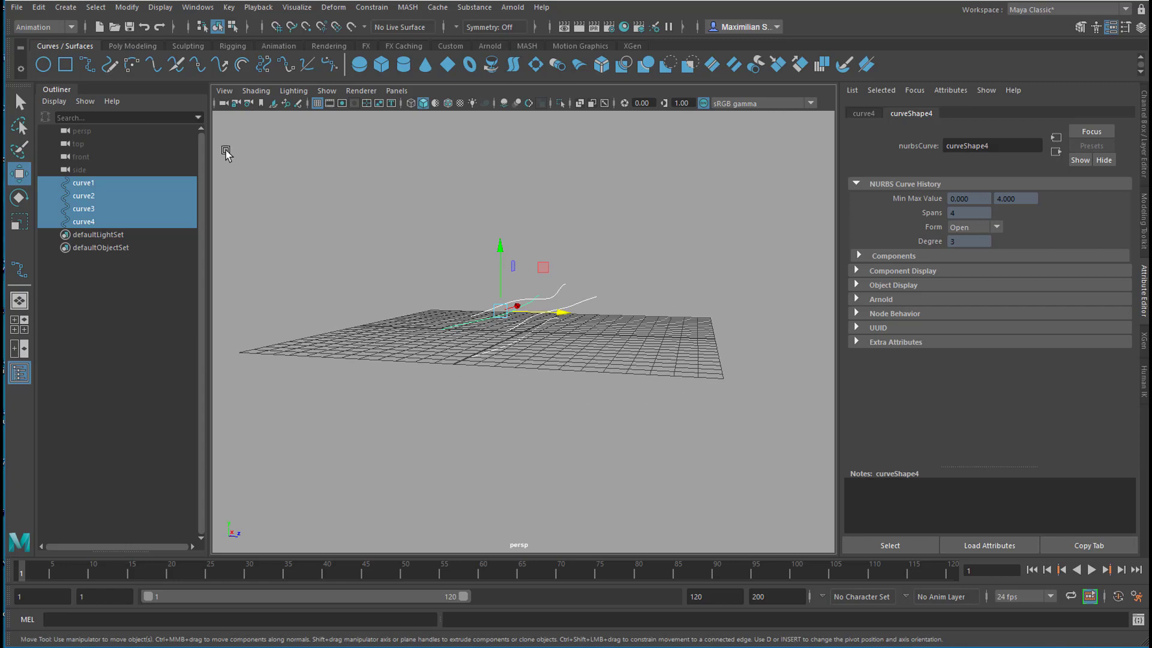
Step: Switch to the Modeling menu set and loft the four selected curves into a closed tube surface
left_click(71, 27)
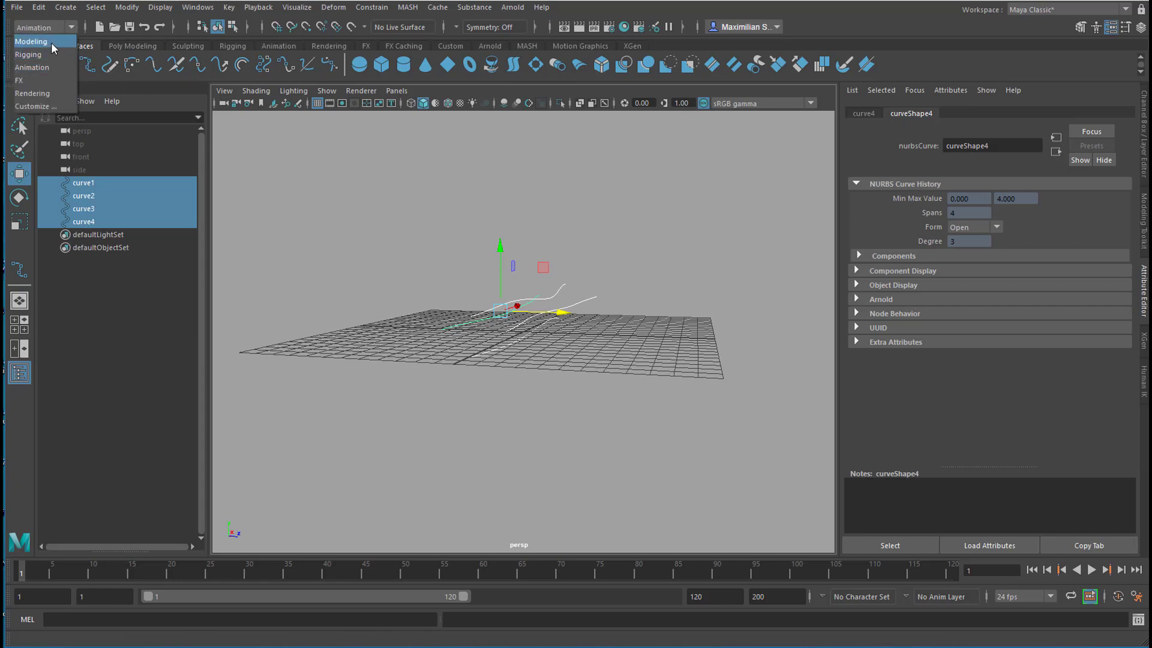
left_click(52, 42)
left_click(440, 6)
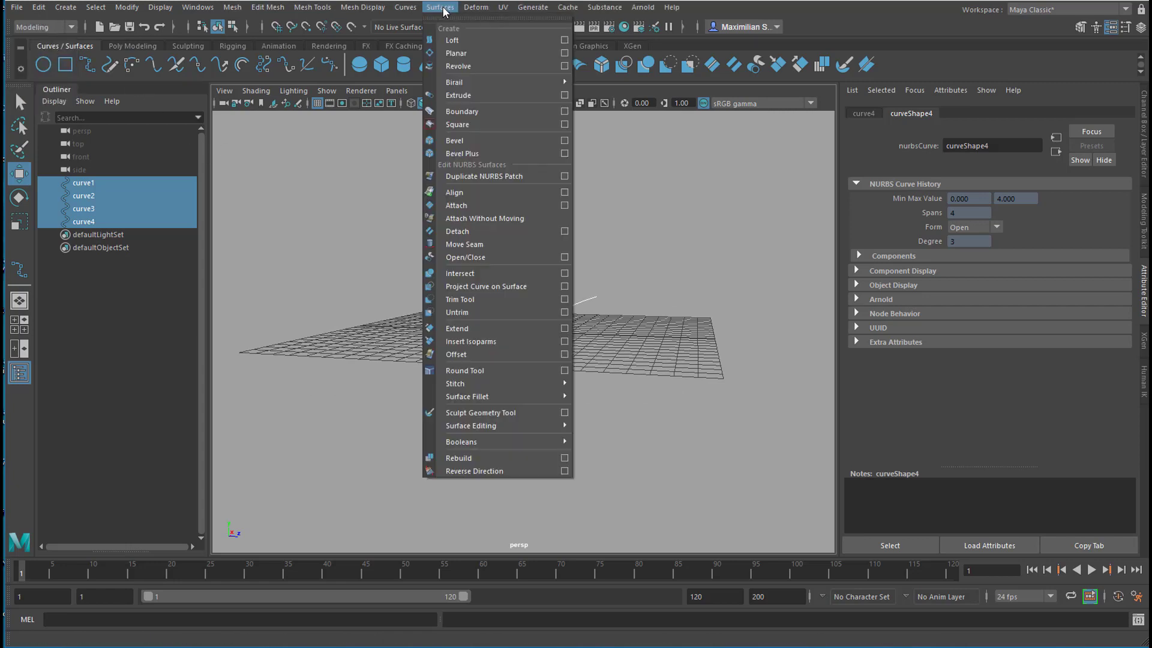
left_click(478, 42)
left_click_drag(702, 306, 586, 404, "alt")
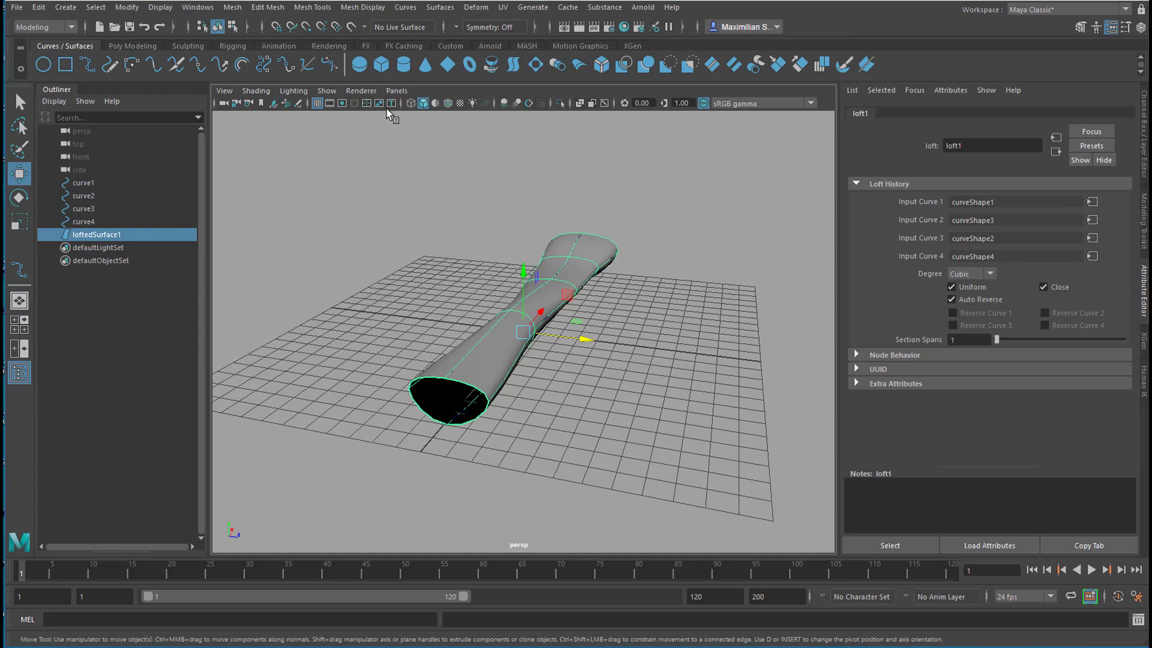
Step: Hide NURBS surfaces in the perspective view so only the curves are displayed
left_click(326, 93)
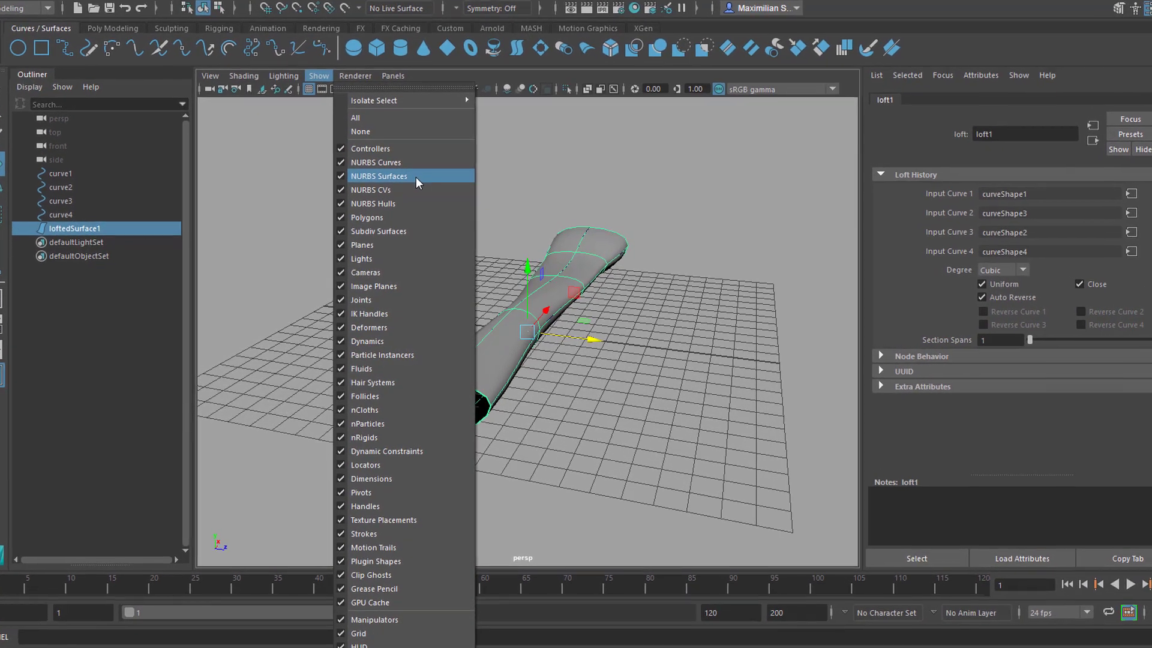
left_click(415, 181)
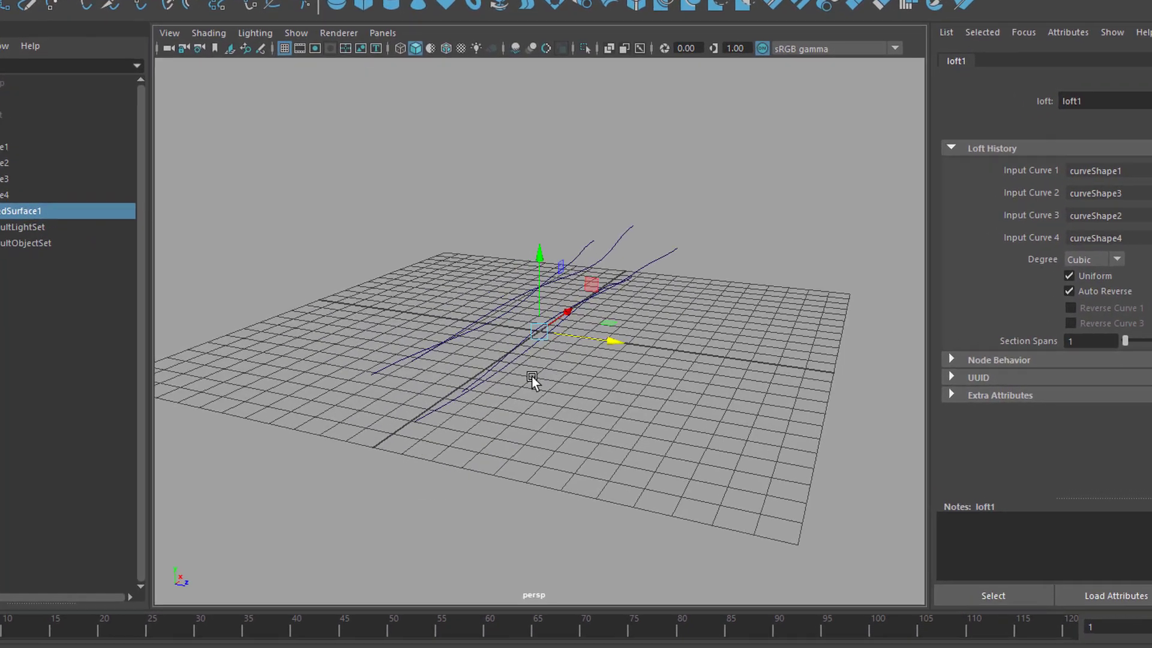
left_click_drag(641, 403, 655, 390, "alt")
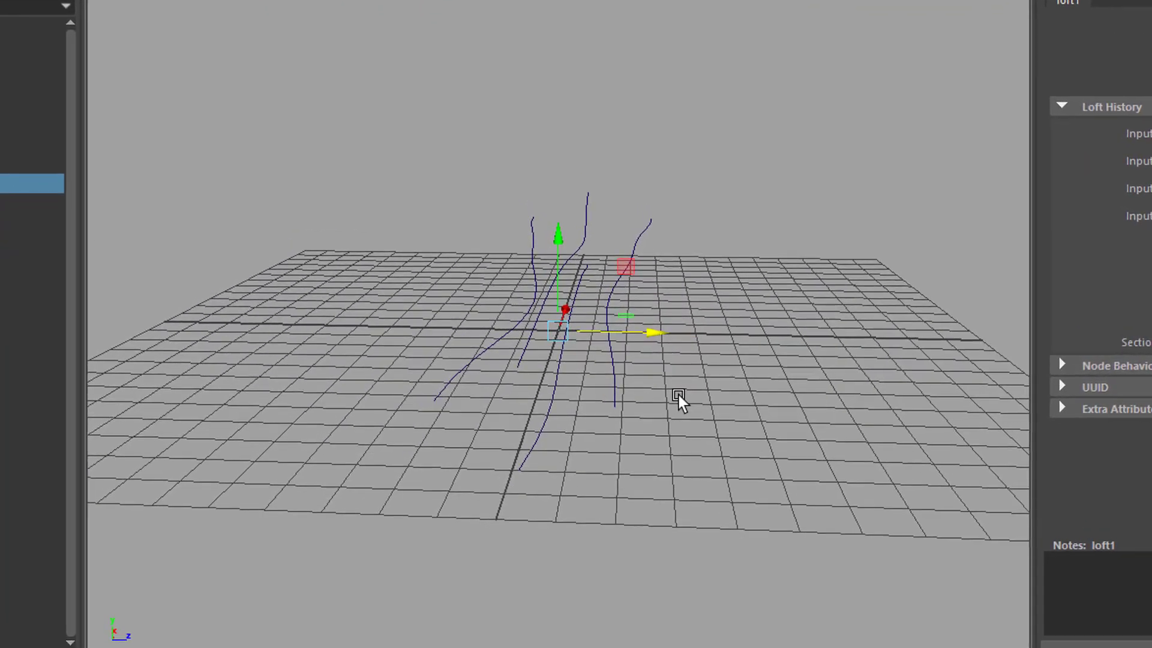
Step: Duplicate the uppermost curve and lower the copy into the centre of the bundle
left_click(597, 205)
left_click_drag(809, 374, 841, 359, "alt")
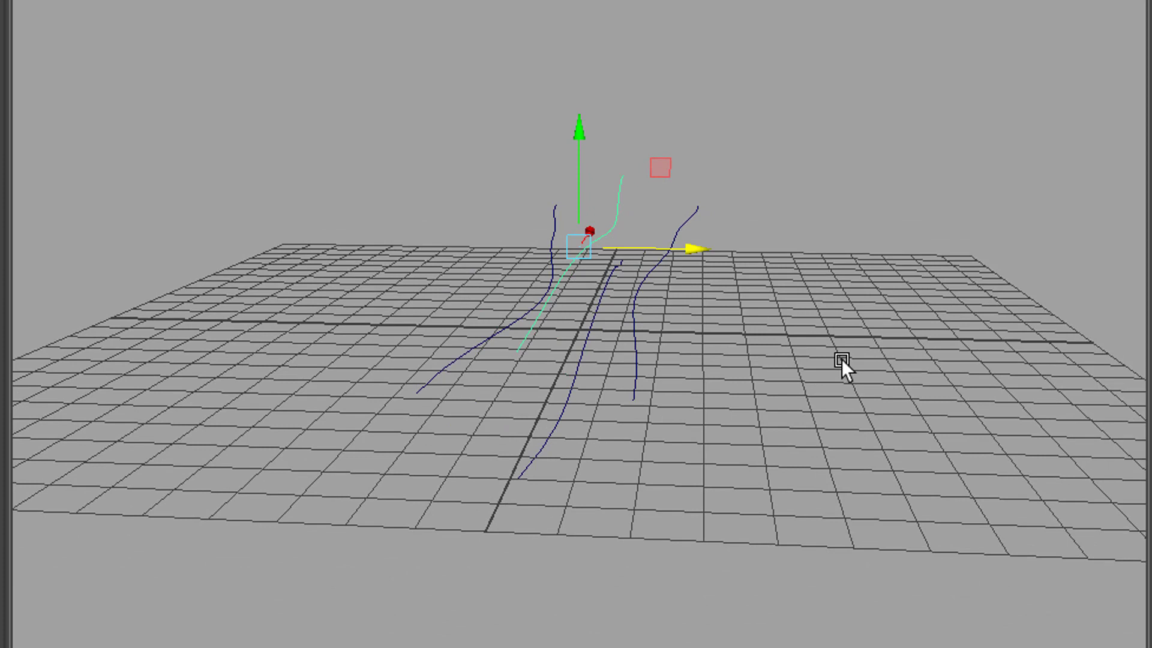
left_click_drag(582, 138, 501, 335)
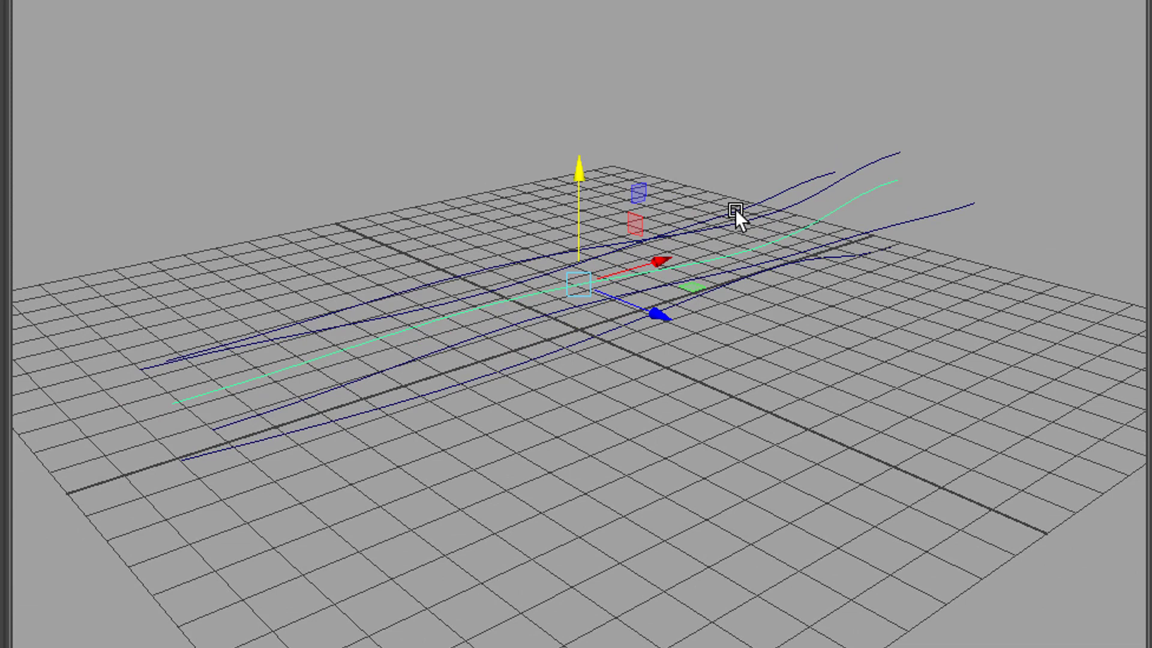
Step: Show the inner curve's control vertices and move them to adjust its path inside the tube
right_click_drag(799, 226, 691, 227)
mouse_move(894, 315)
left_mouse_down("alt")
mouse_move(868, 312)
mouse_move(878, 300)
left_mouse_up("alt")
left_click_drag(799, 148, 801, 133)
left_click(761, 298)
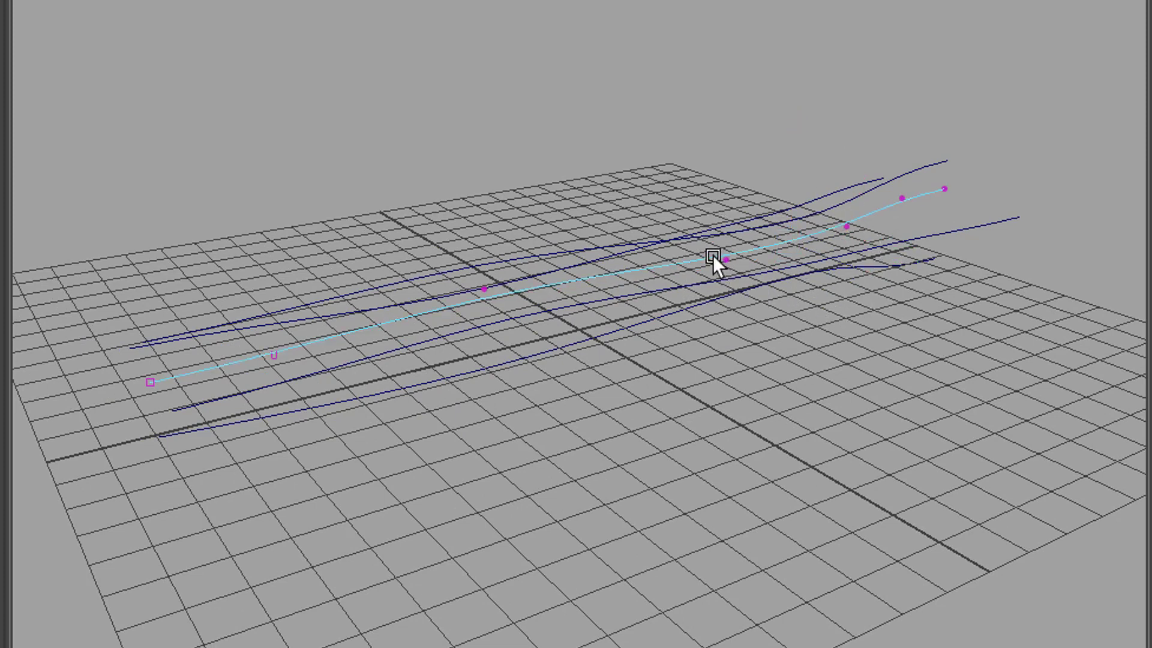
left_click(740, 260)
left_click_drag(811, 230, 761, 249)
left_click_drag(461, 286, 515, 308)
left_click_drag(578, 270, 622, 272)
left_click_drag(567, 330, 811, 351, "alt")
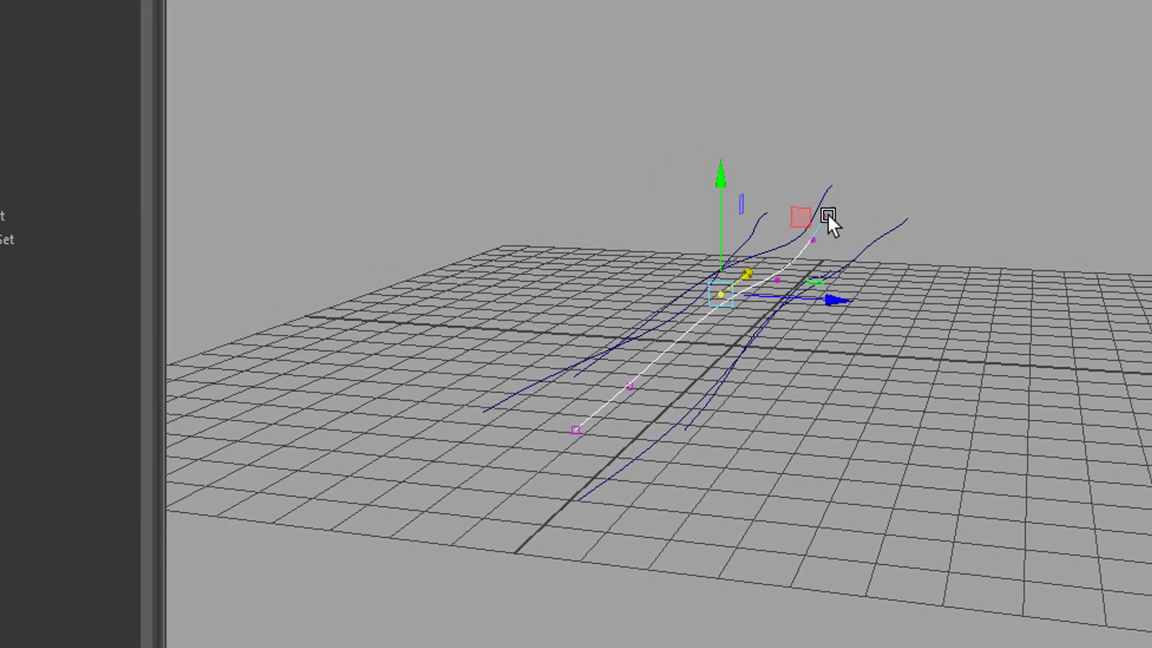
Step: Return the inner curve to object mode and rename it BloddCurve
right_click(759, 206)
left_click(945, 186)
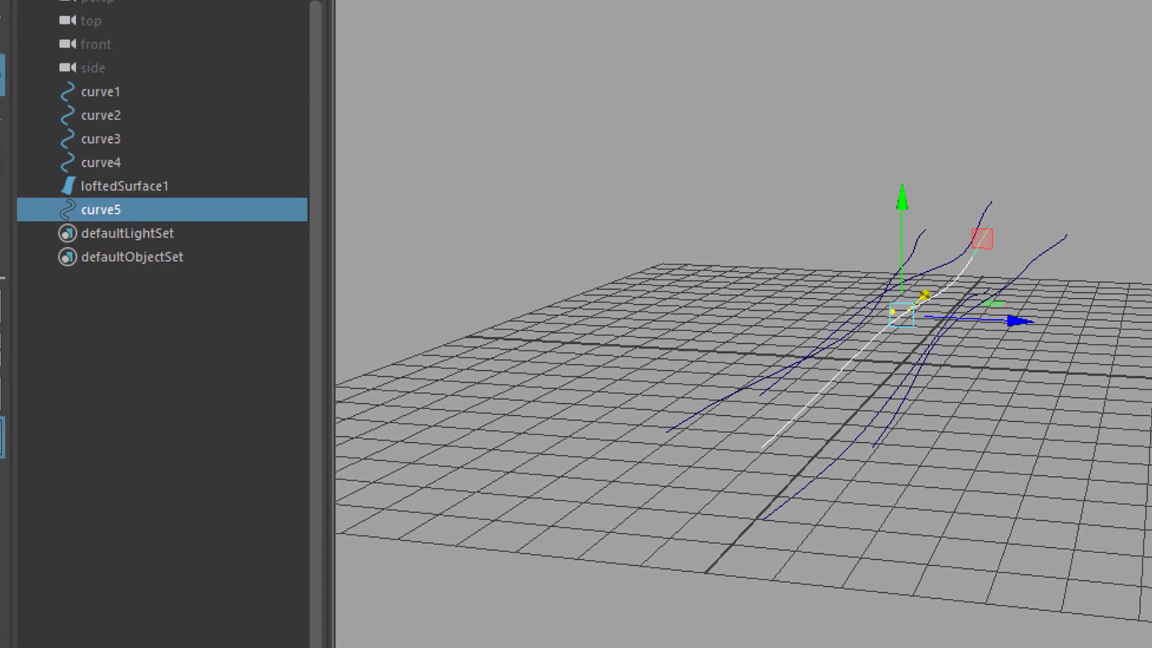
double_click(121, 215)
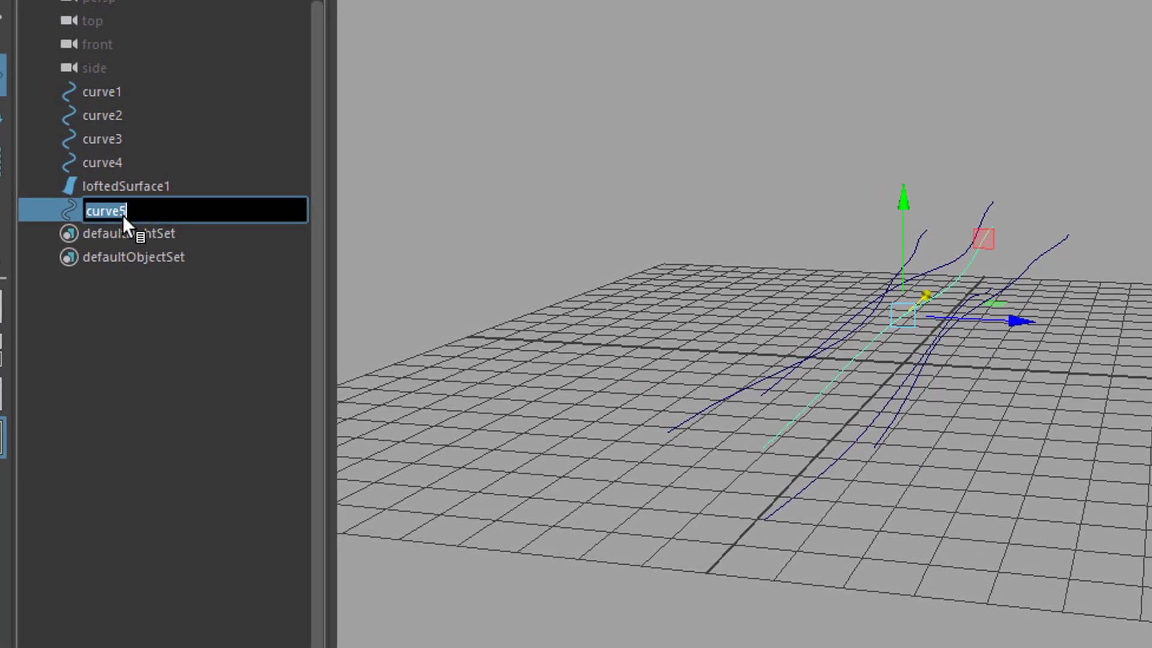
type("BloddCurve")
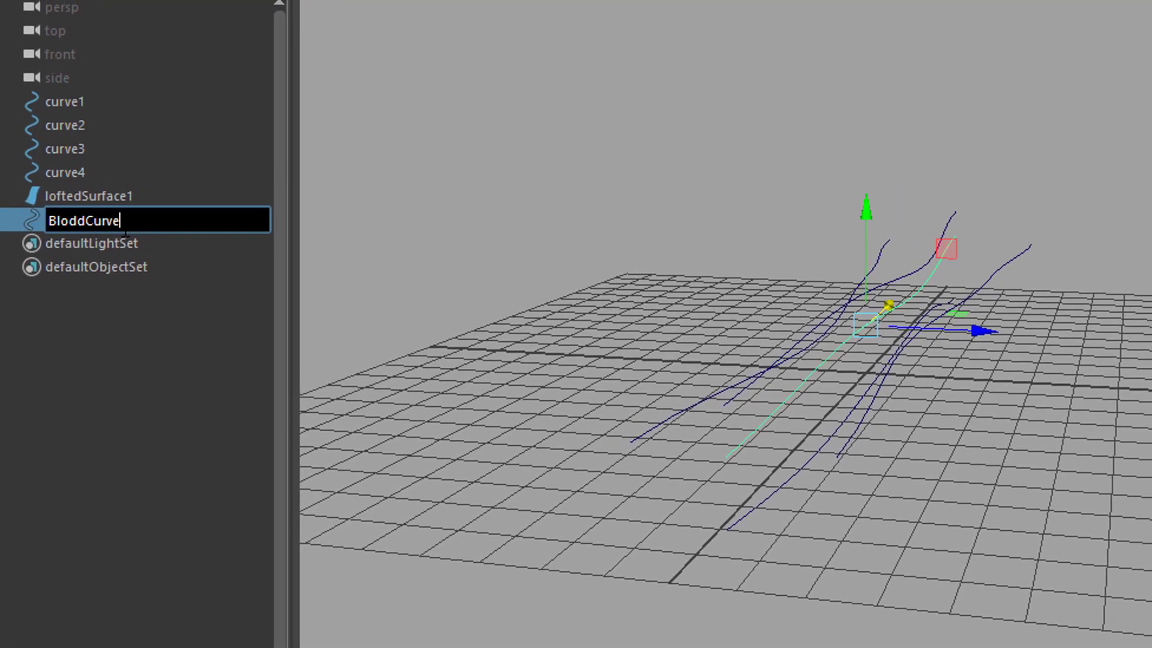
key("Return")
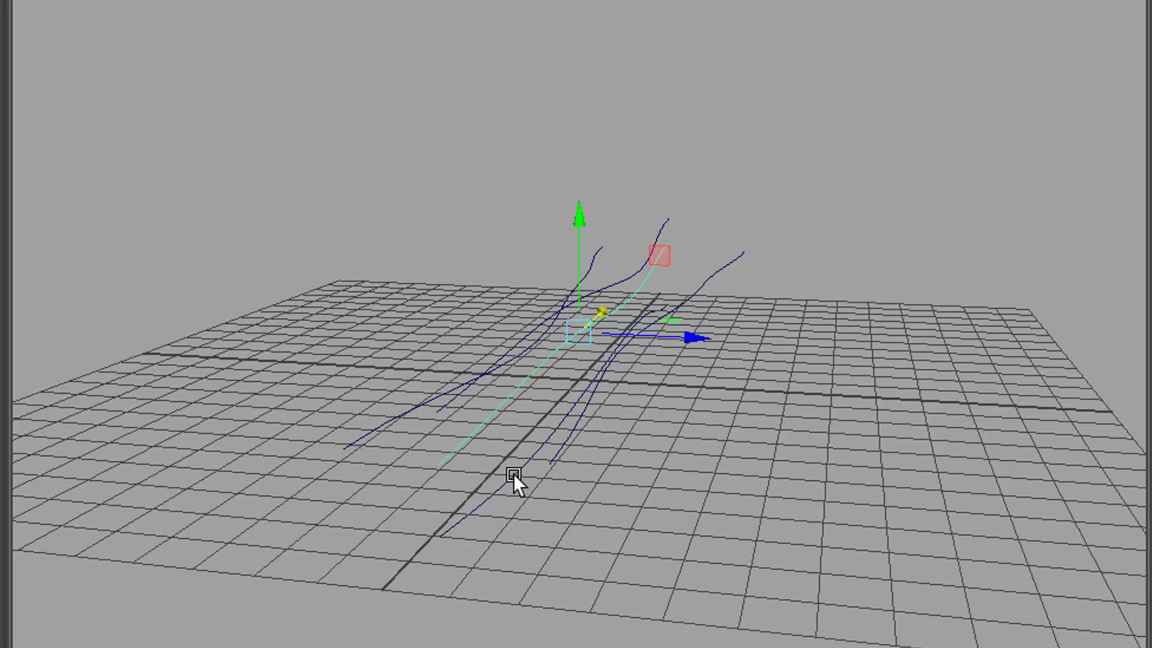
Step: Duplicate BloddCurve, lower the copy slightly, and rotate it a little to vary its path
right_click_drag(513, 474, 664, 474, "alt")
left_click_drag(579, 209, 578, 222)
left_click_drag(732, 368, 694, 416, "alt")
key("e")
left_click_drag(534, 283, 538, 289)
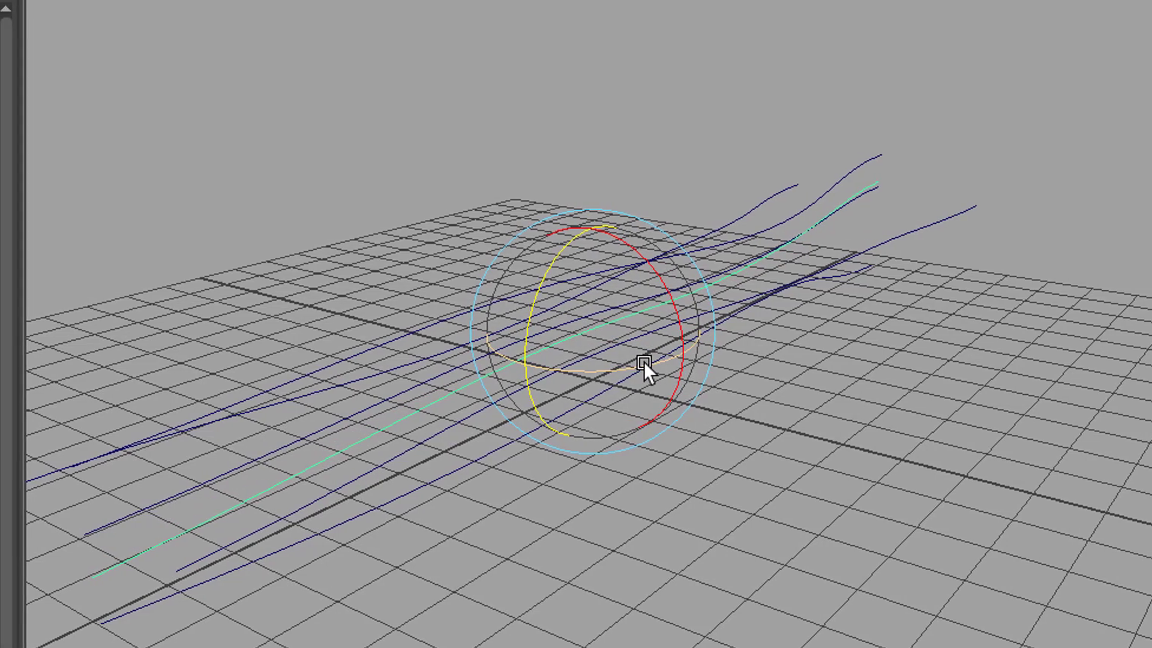
left_click(643, 362)
left_click_drag(728, 436, 775, 437, "alt")
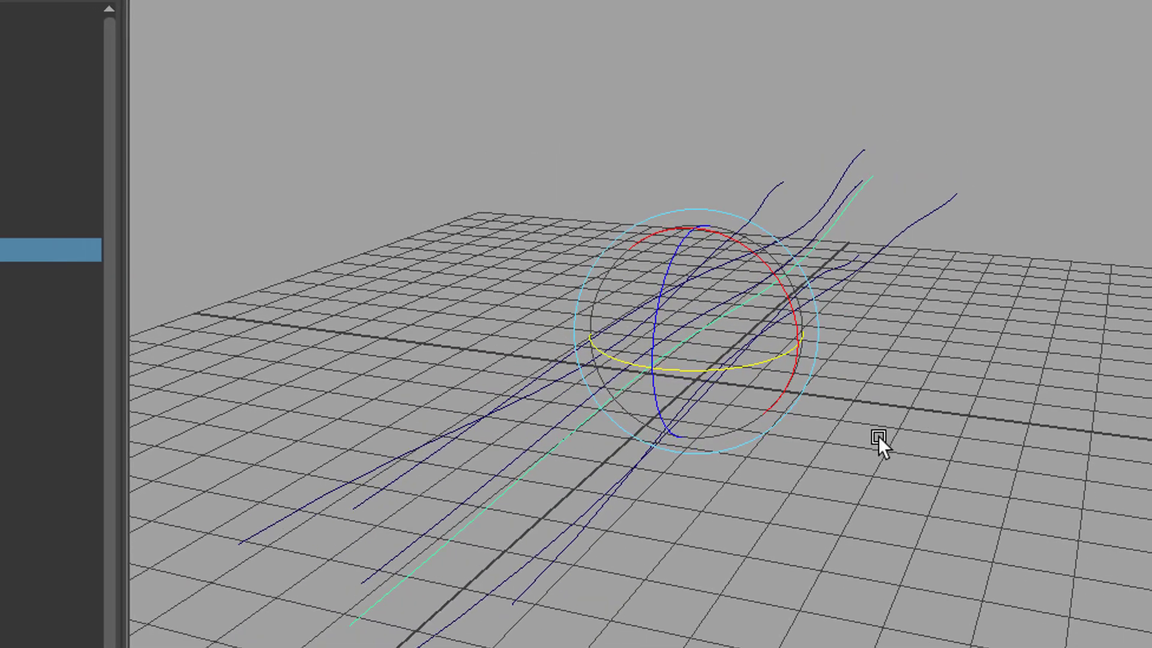
Step: Rename the duplicated inner curve as CamCurve
left_click_drag(876, 438, 919, 431, "alt")
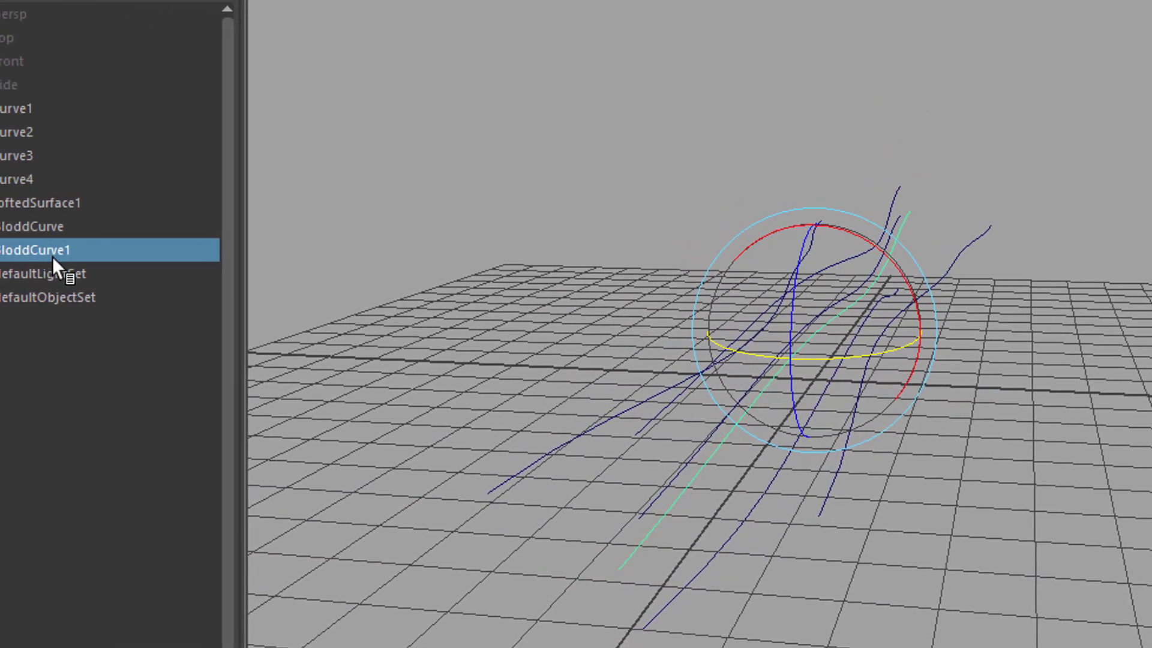
double_click(64, 250)
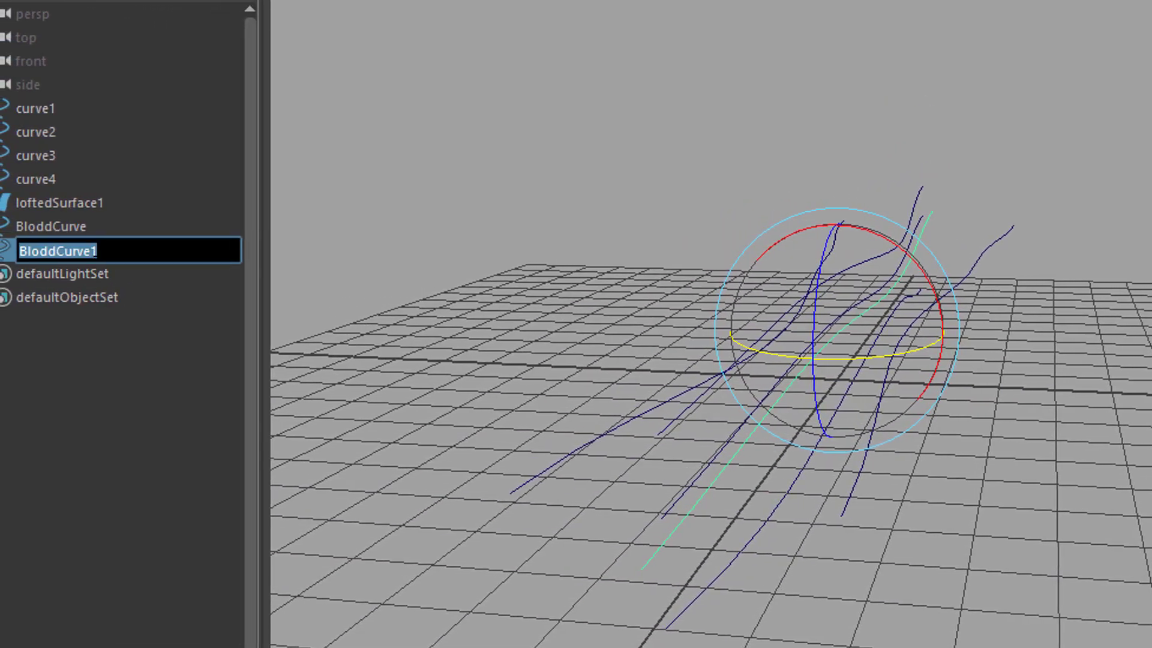
type("Cam")
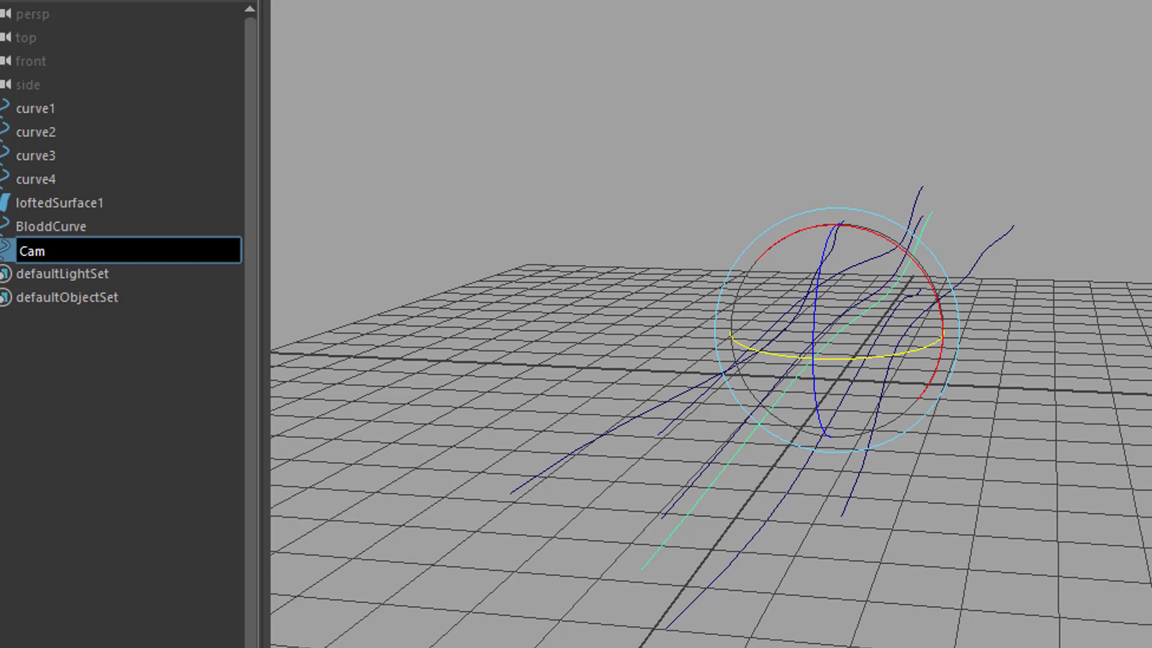
type("Curve")
key("Return")
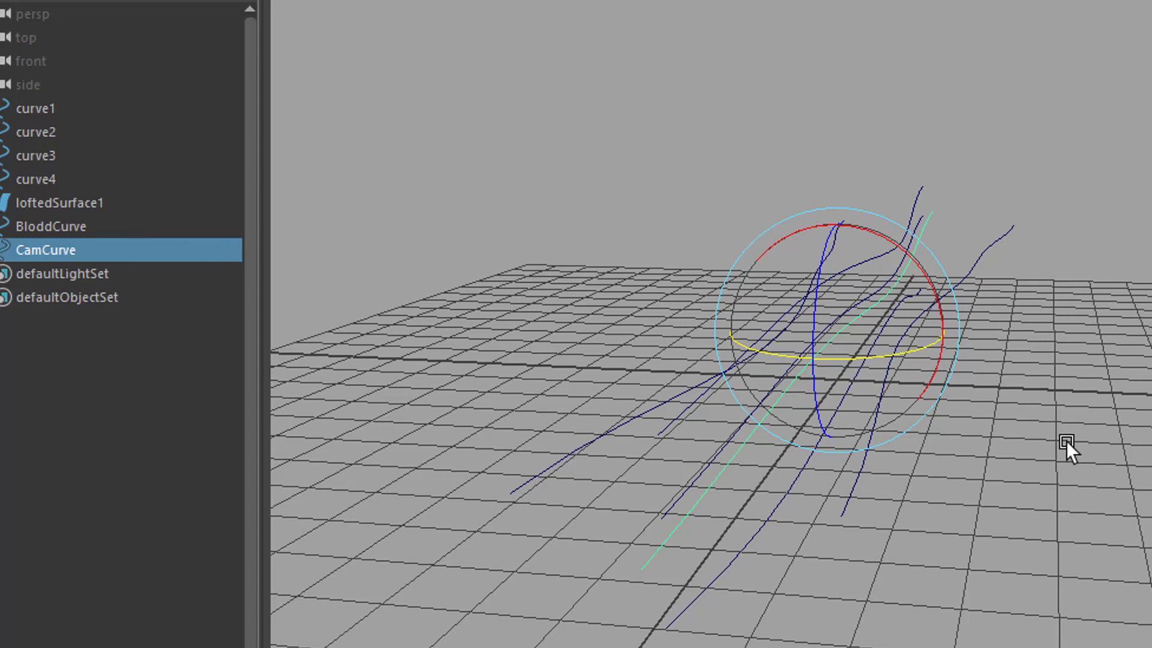
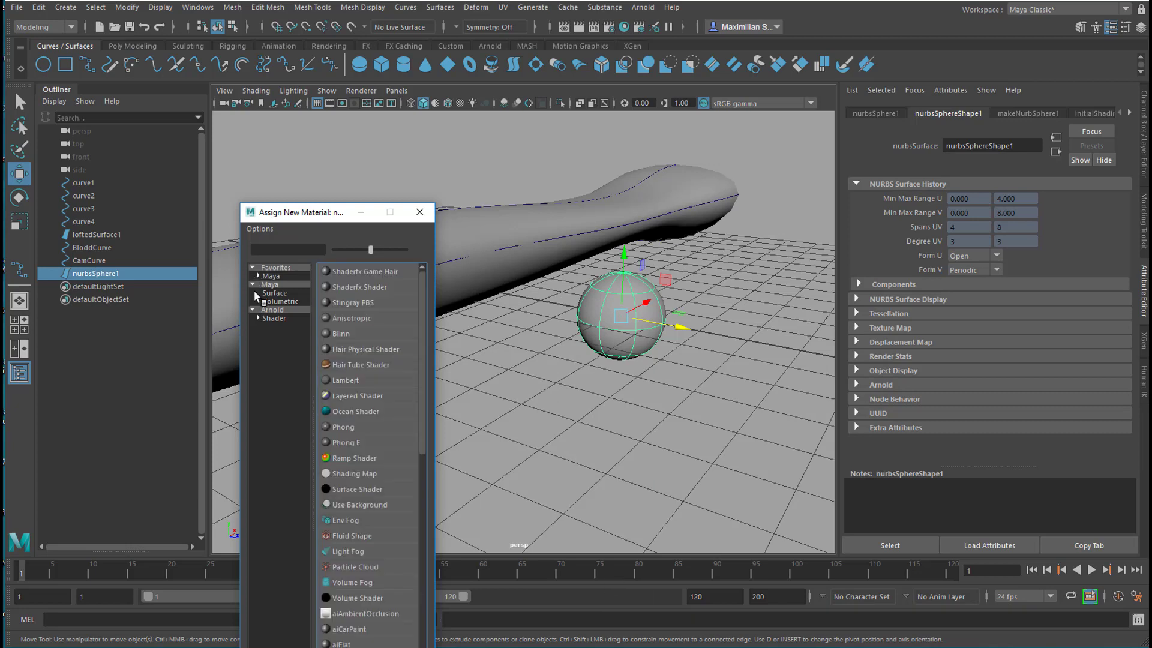
Step: Assign a new Arnold aiStandardSurface material to the NURBS sphere and set its base color to red
left_click(273, 310)
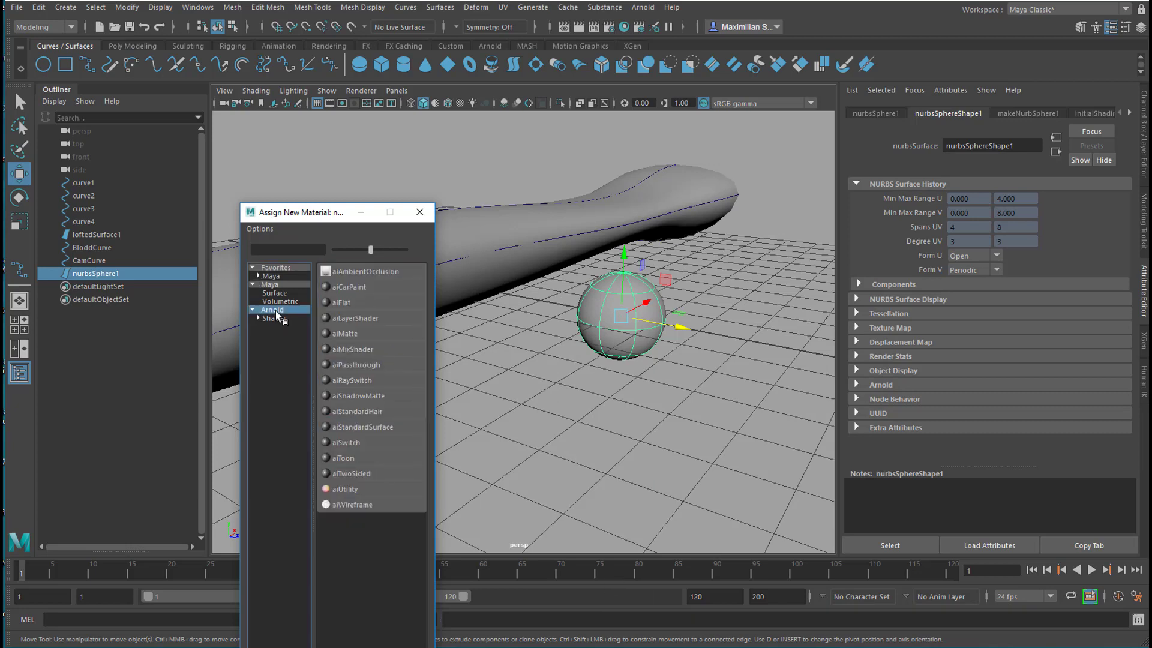
left_click(384, 430)
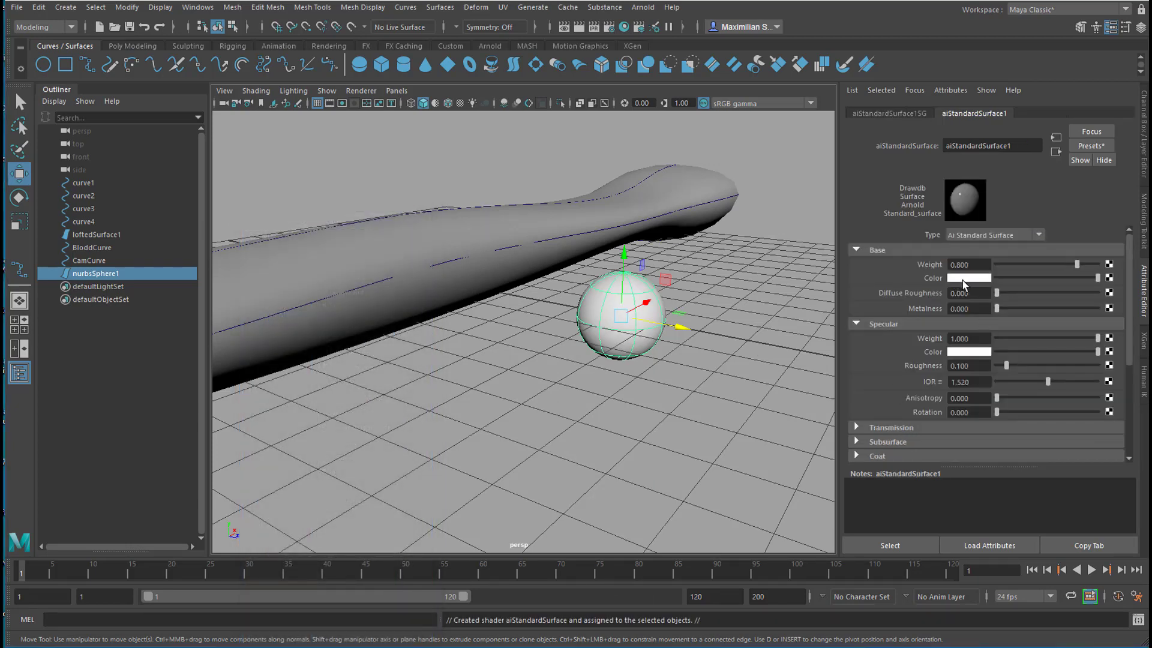
left_click(965, 281)
left_click(1089, 278)
left_click_drag(1070, 298, 1079, 315)
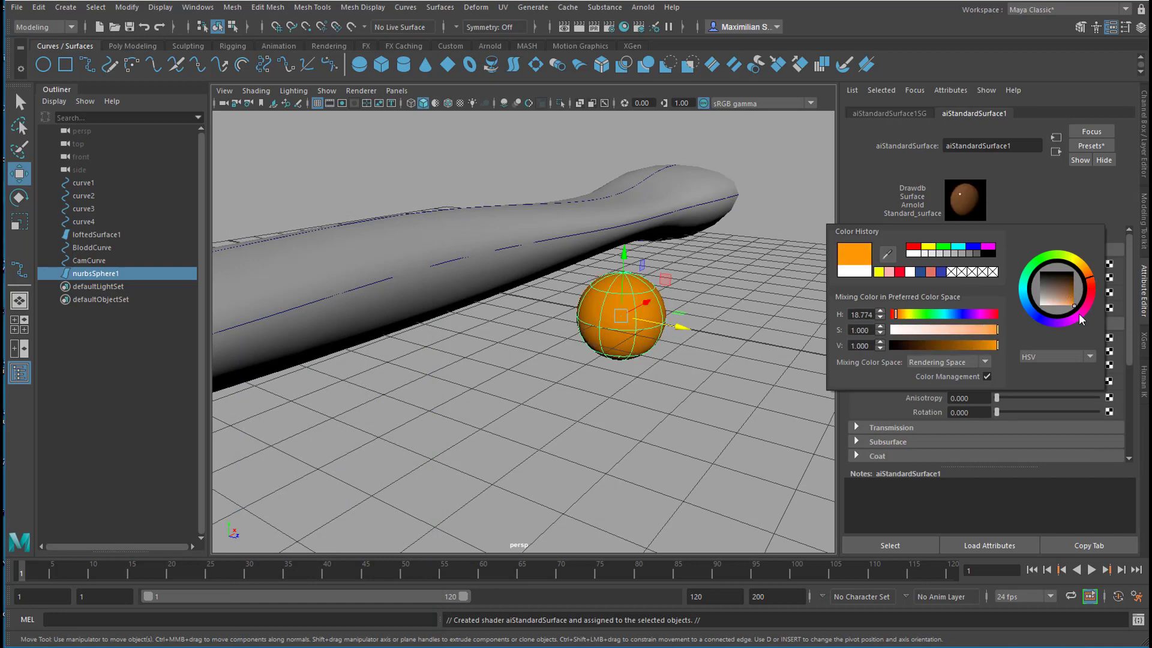
left_click(1089, 290)
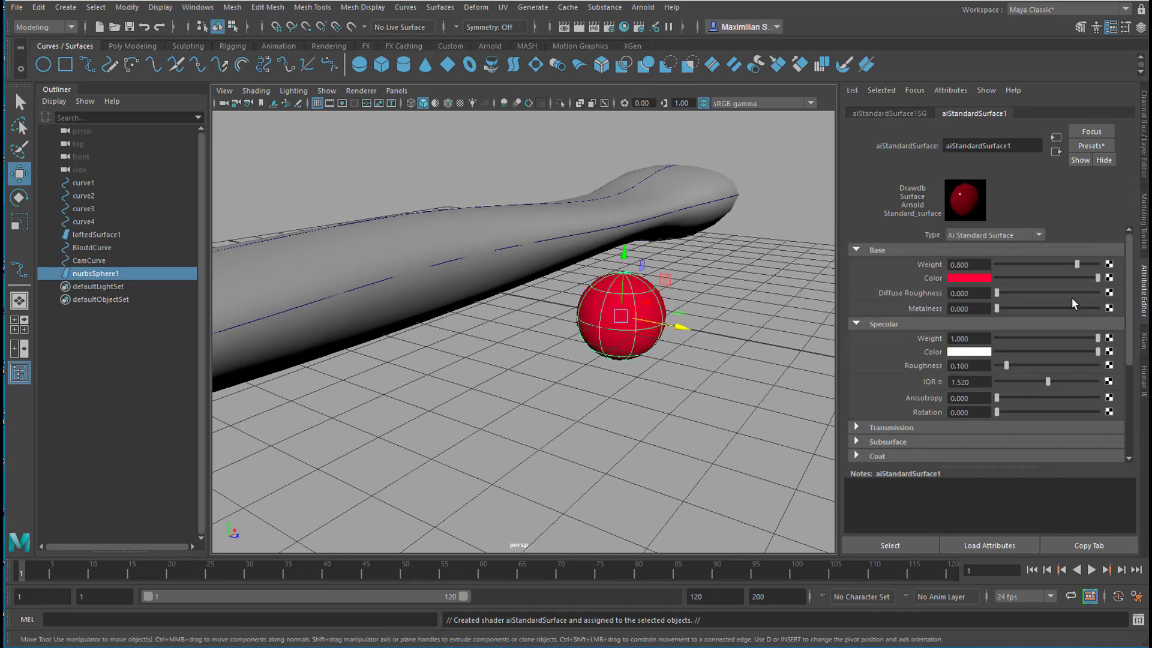
Step: In the side view, show the sphere's control vertices and scale those at both poles vertically inward to form dimples
right_click_drag(572, 355, 679, 355, "alt")
middle_click_drag(728, 315, 652, 331, "alt")
left_click_drag(655, 352, 666, 354, "alt")
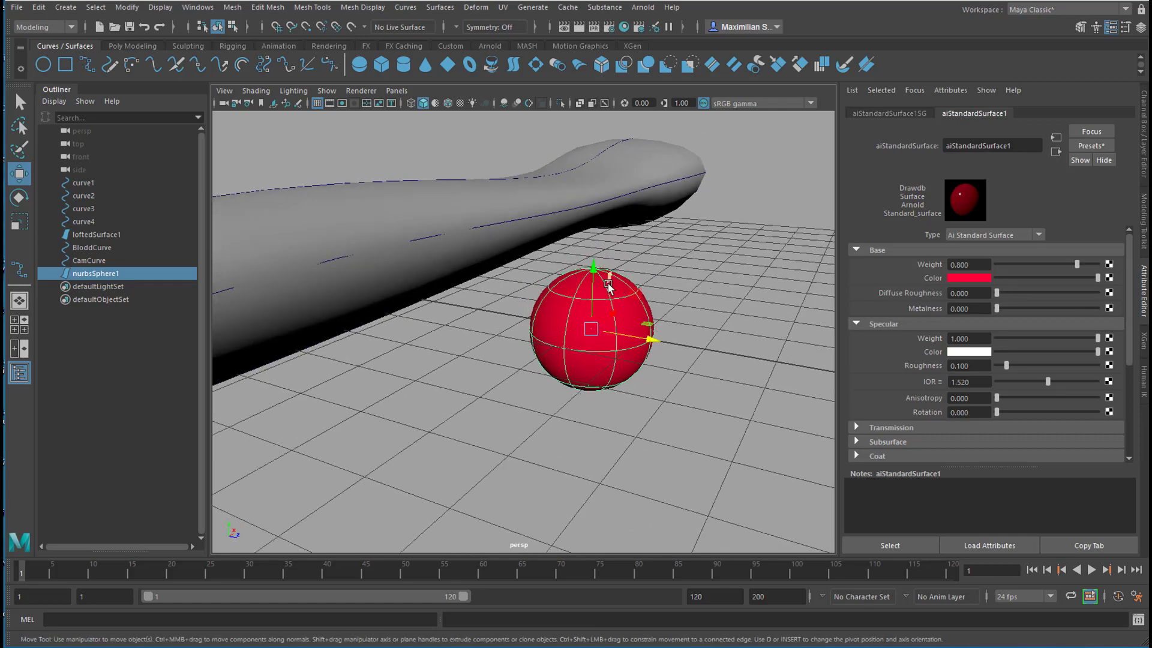
key("space")
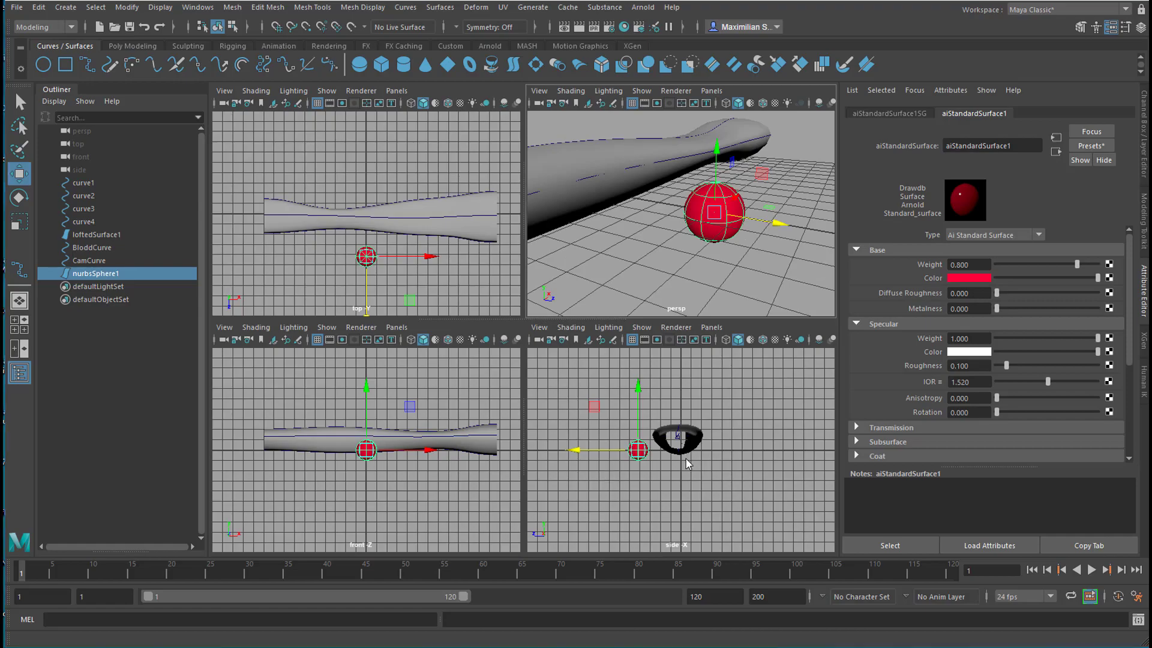
key("space")
scroll(561, 466, "up", 3)
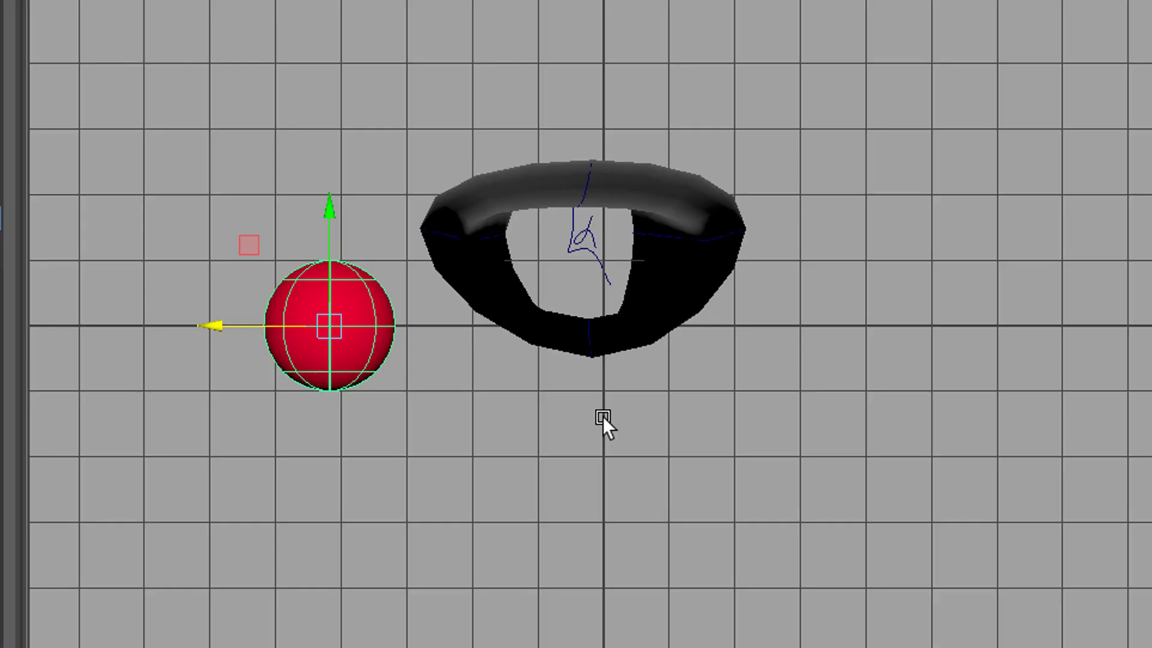
middle_click_drag(602, 417, 919, 397, "alt")
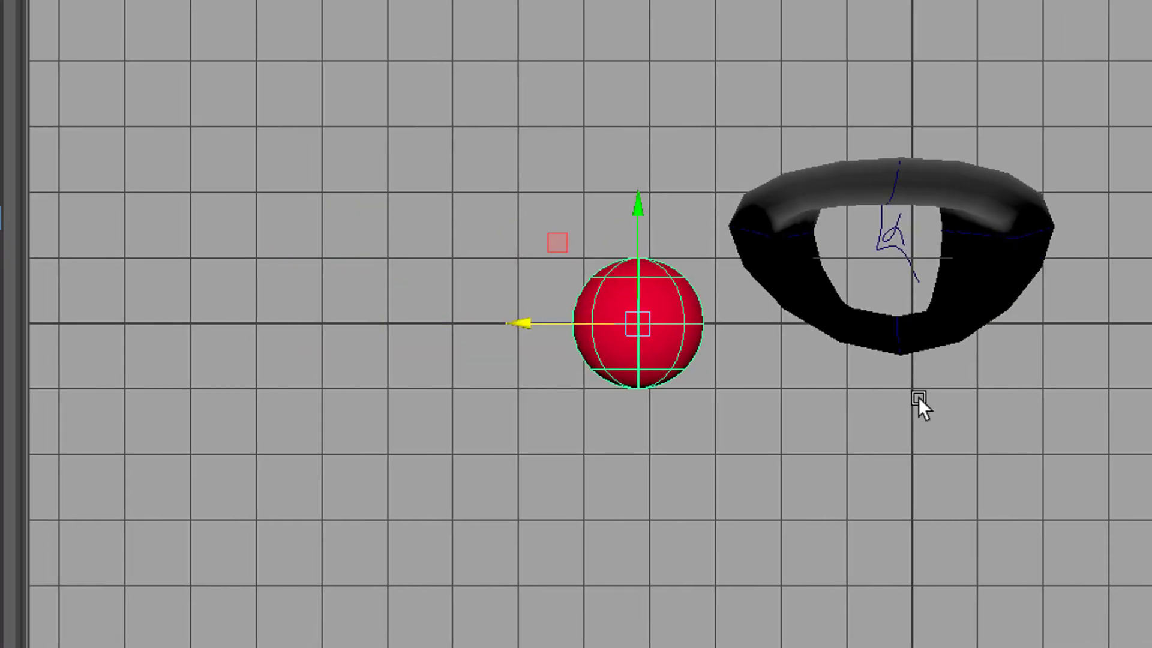
key("F8")
right_click_drag(671, 397, 905, 349, "alt")
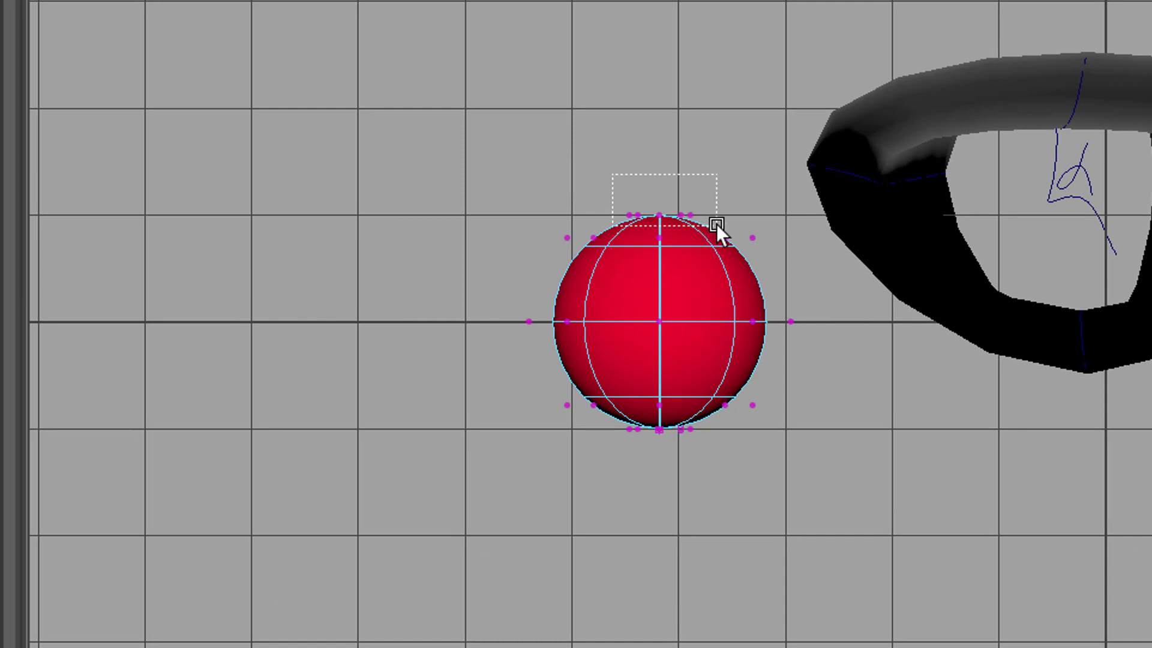
left_click_drag(716, 225, 716, 225)
left_click_drag(696, 473, 696, 474, "shift")
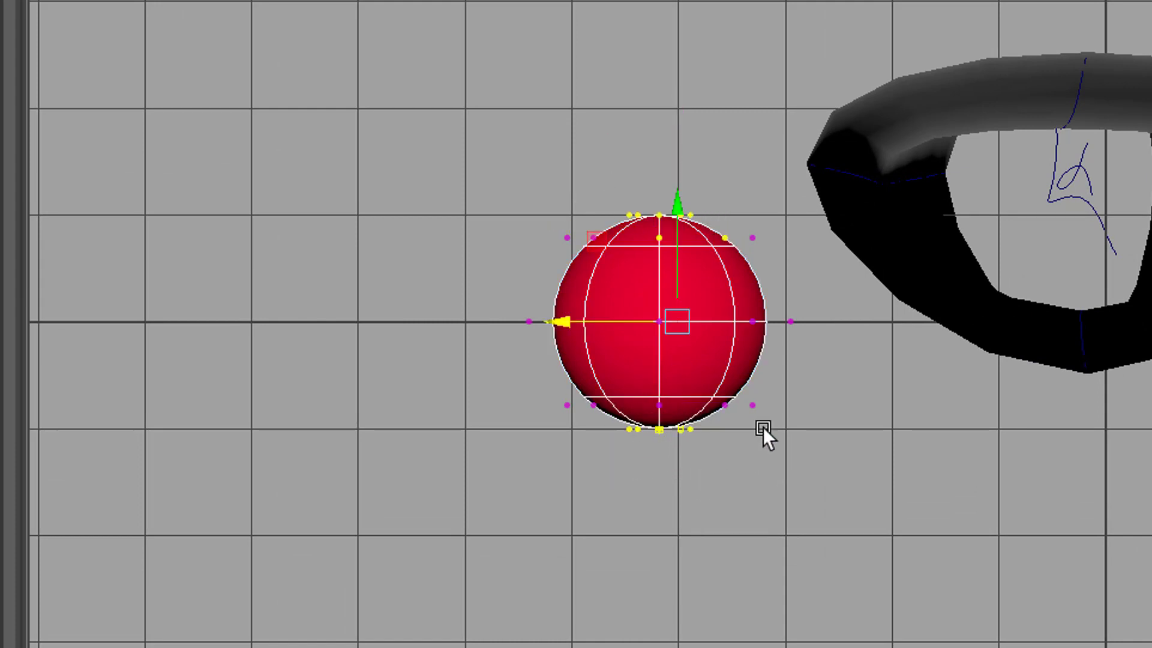
key("r")
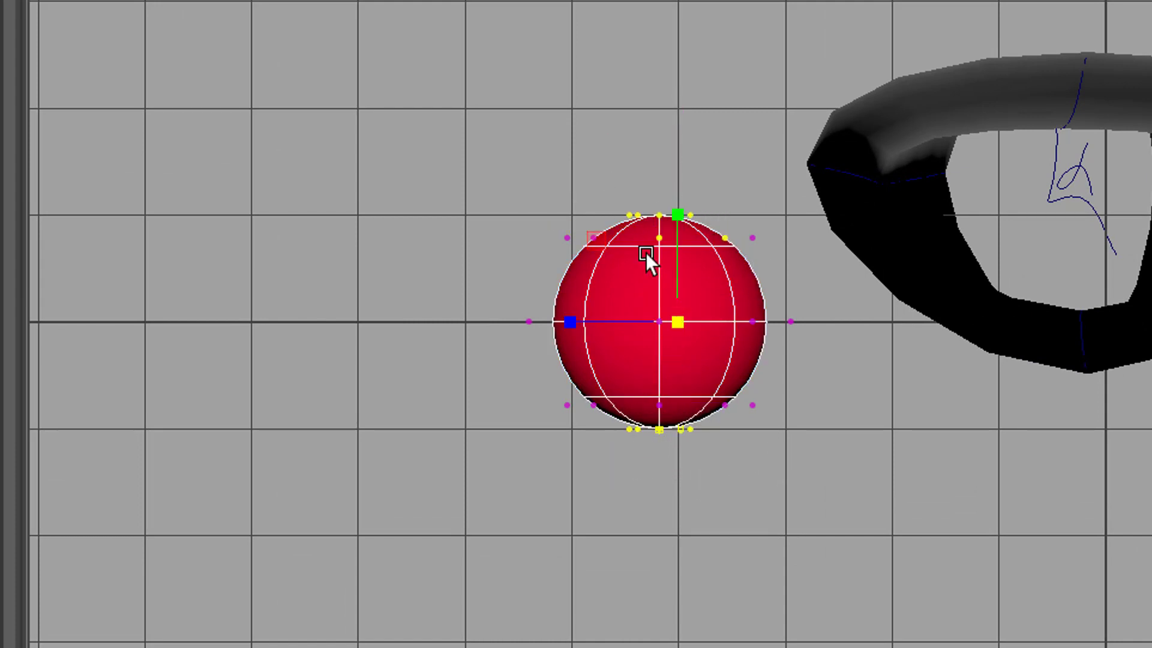
left_click_drag(672, 221, 676, 285)
Step: Check the dimpled sphere in the perspective view and return it to object mode
key("space")
key("space")
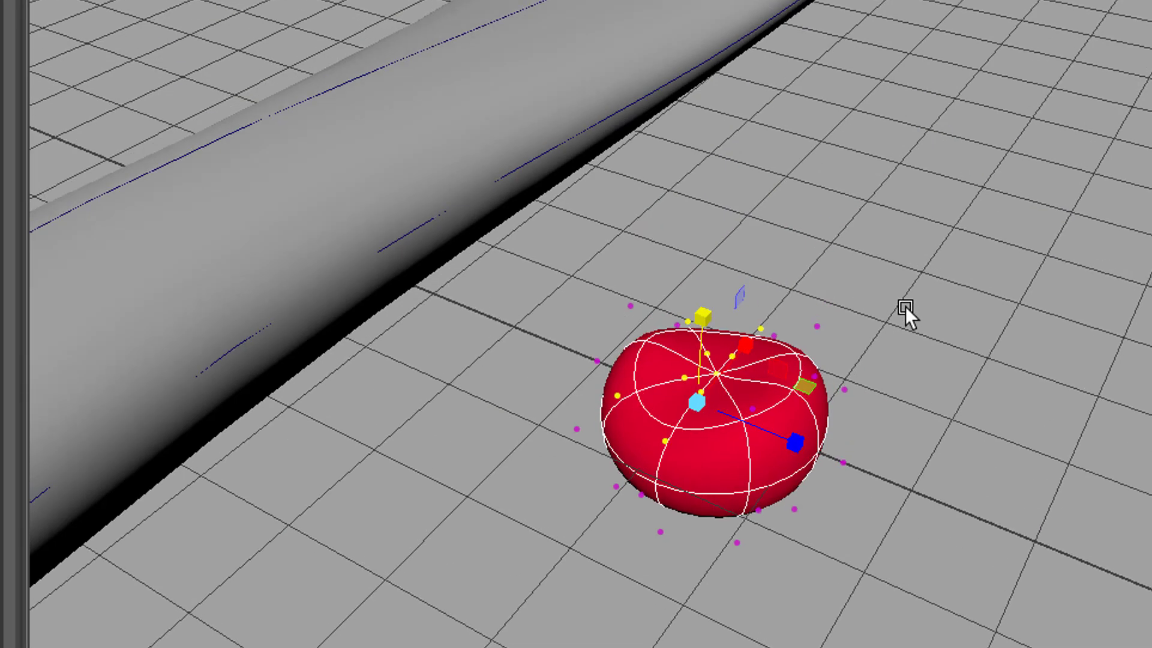
left_click_drag(935, 315, 745, 322, "alt")
left_click(646, 308)
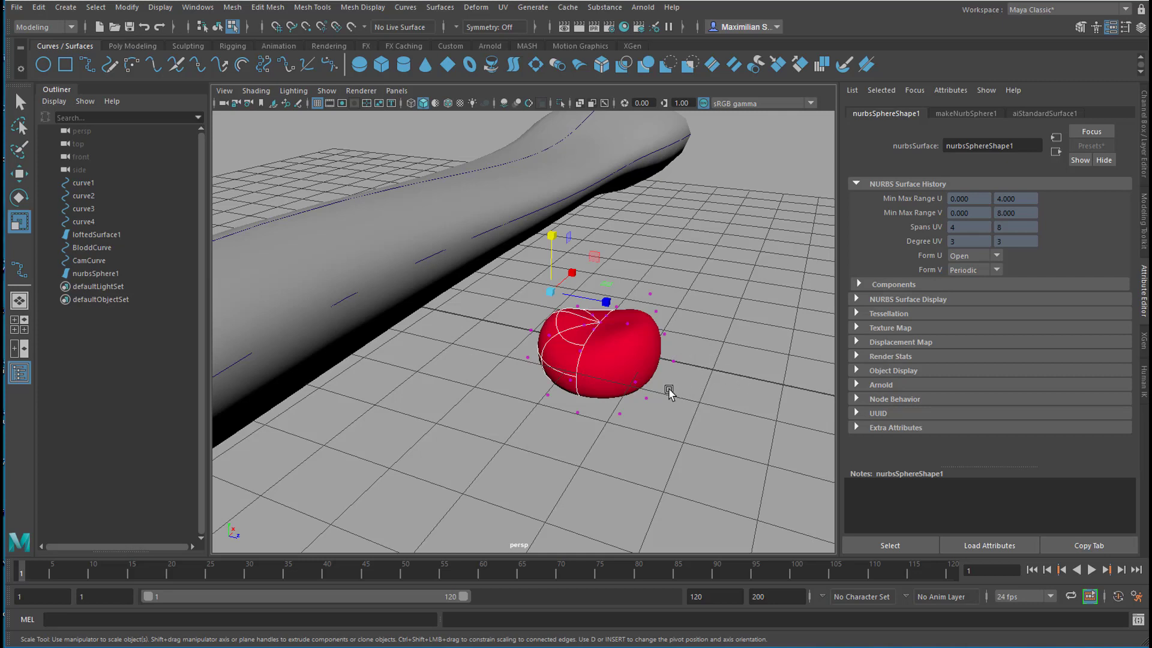
right_click_drag(620, 342, 675, 314)
left_click(666, 317)
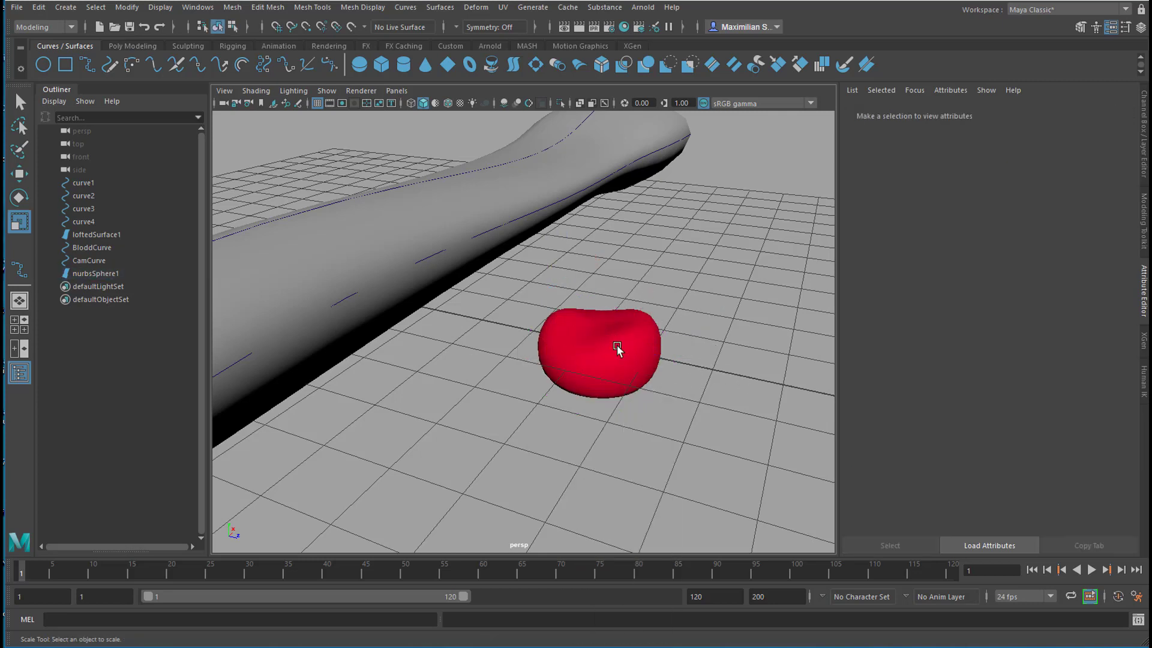
Step: Flatten the sphere vertically into a blood-cell disc and scale it down uniformly to fit inside the tube
left_click(615, 342)
left_click(602, 298)
left_click_drag(601, 298, 617, 371)
right_click_drag(667, 355, 447, 379, "alt")
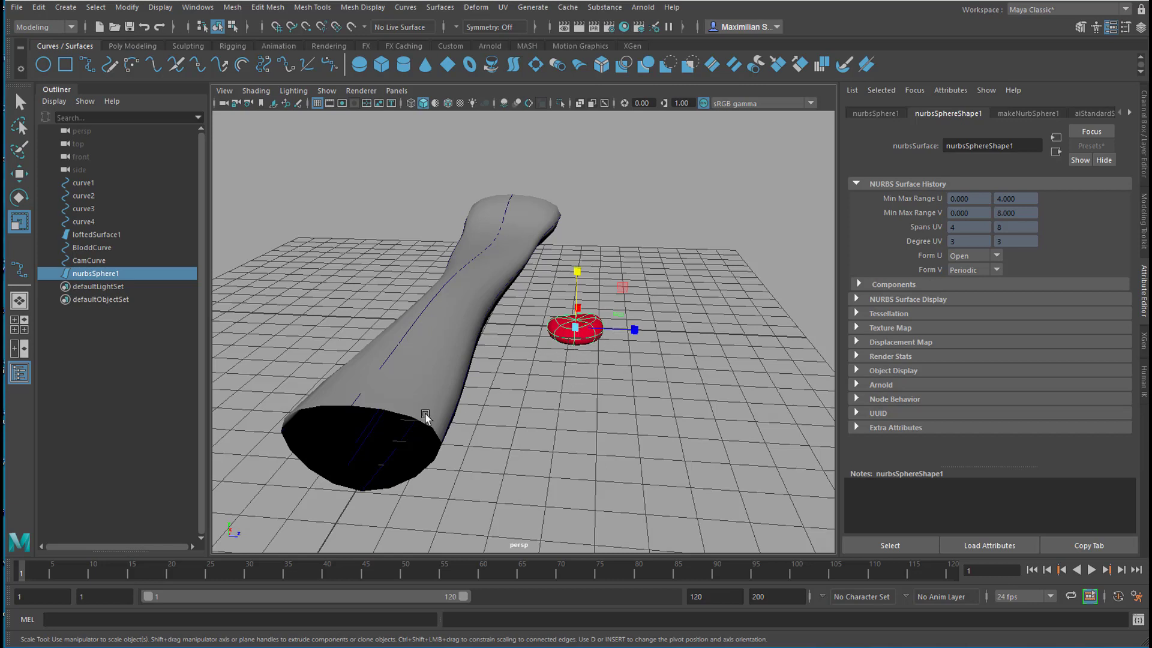
left_click_drag(577, 329, 549, 347)
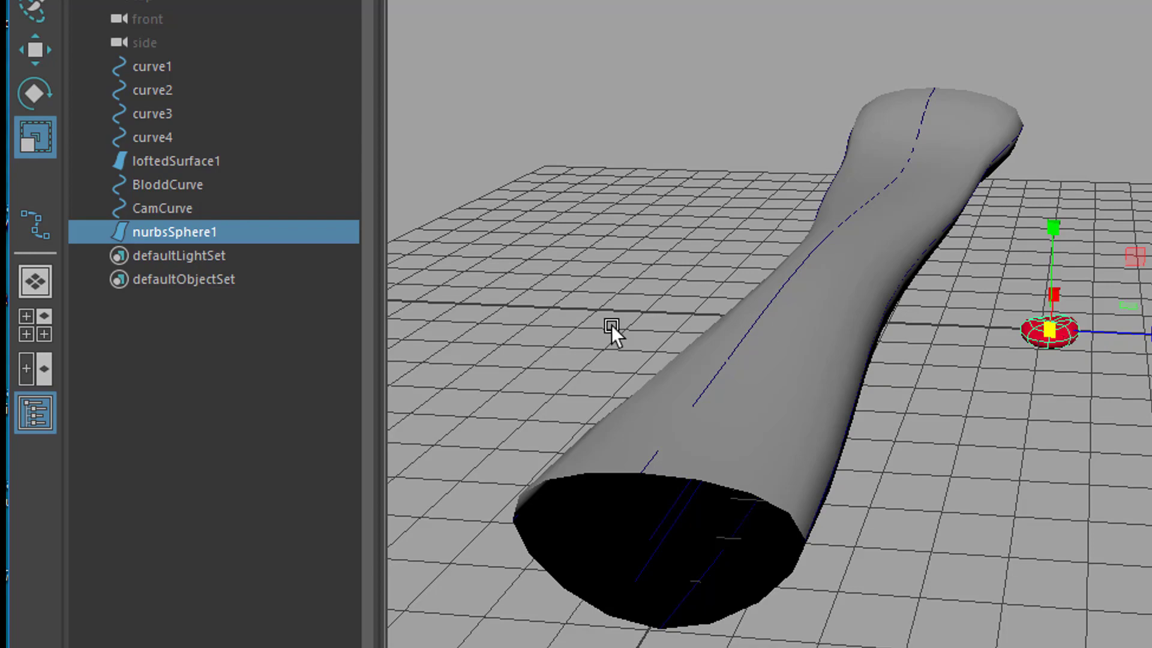
Step: Attach nurbsSphere1 to BloddCurve as a motion path, using the Animation menu set
left_click(188, 185, "ctrl")
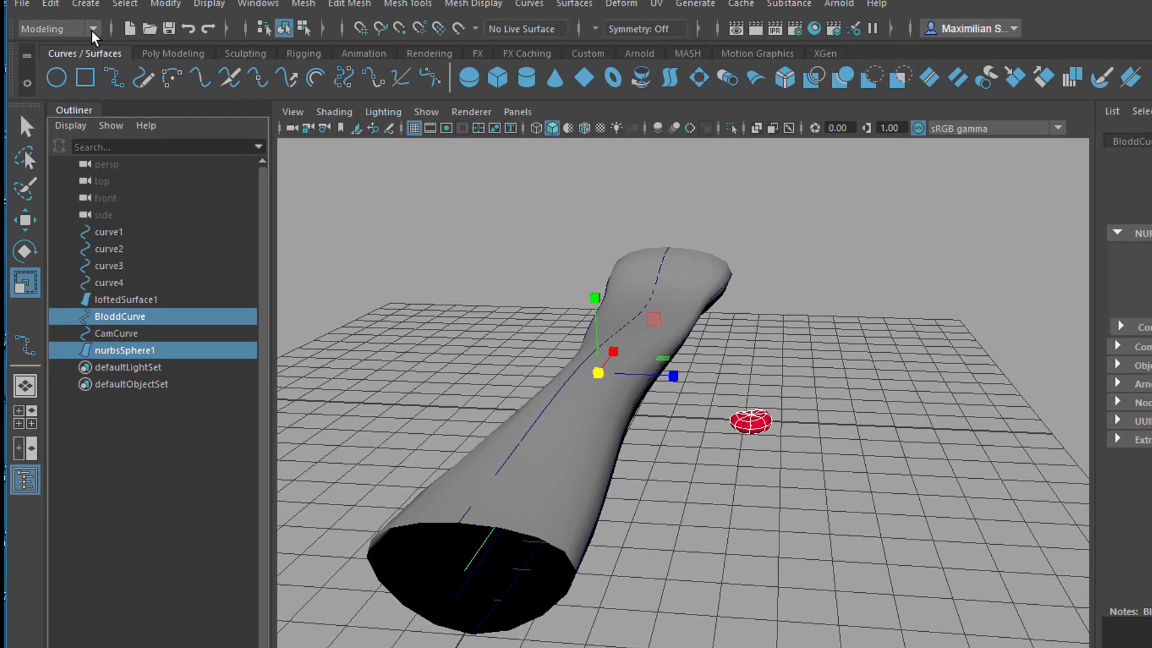
left_click(96, 10)
left_click(61, 86)
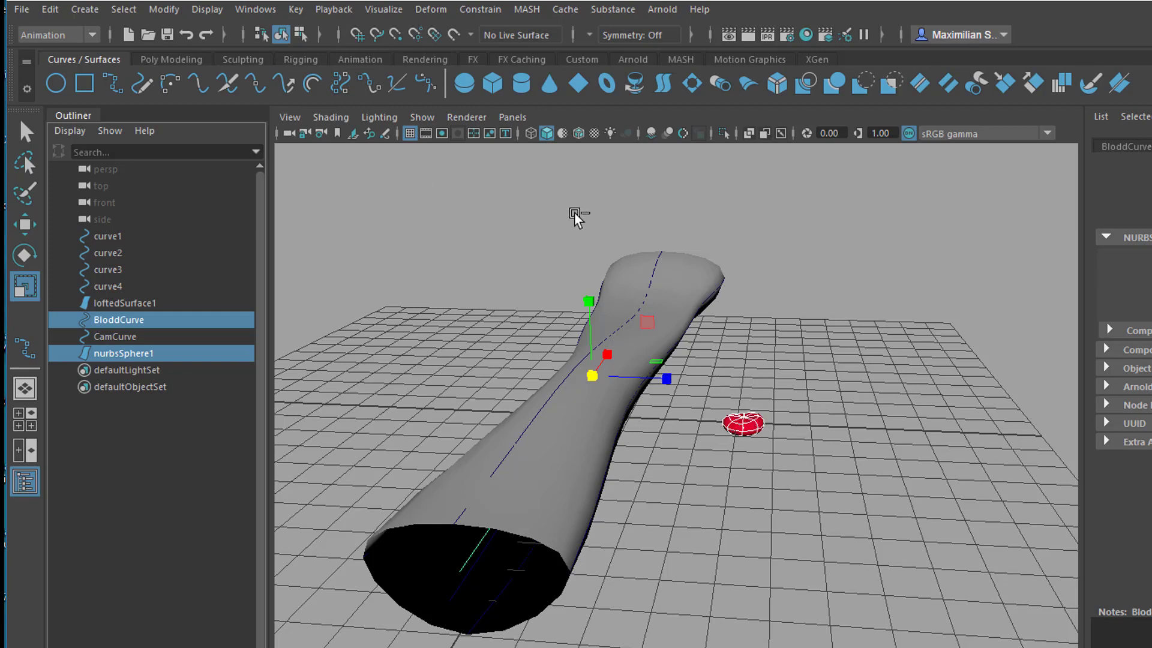
left_click(491, 15)
mouse_move(541, 162)
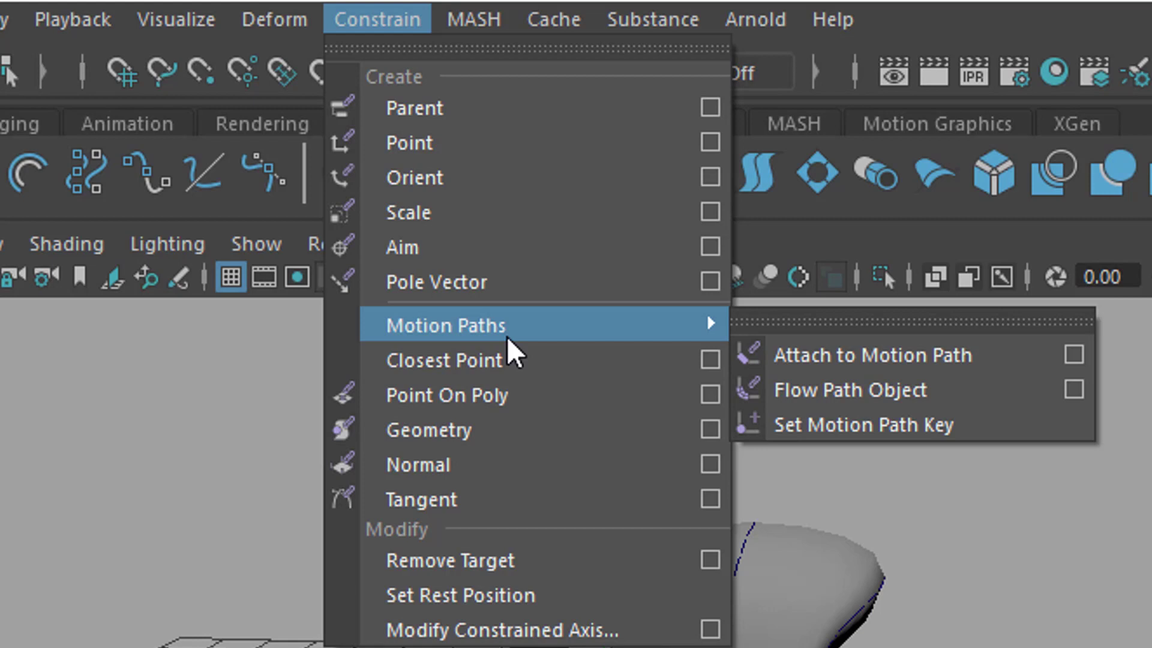
left_click(862, 359)
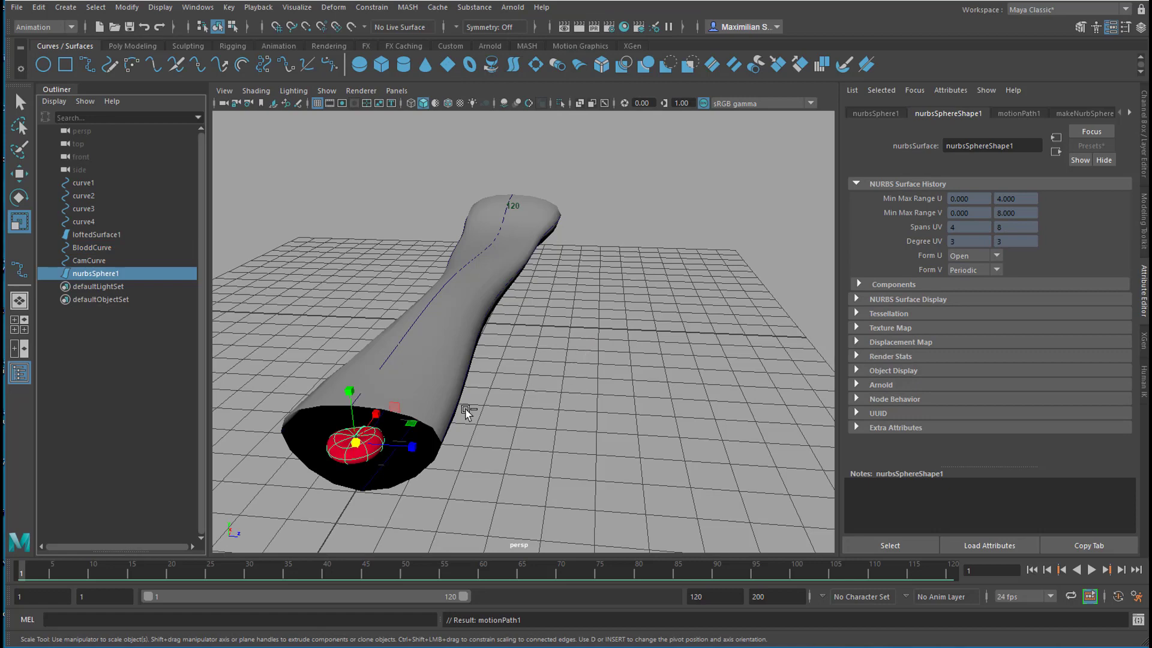
Step: Play the animation to check the blood cell's travel through the tube, and stop playback
right_click_drag(468, 413, 486, 430, "alt")
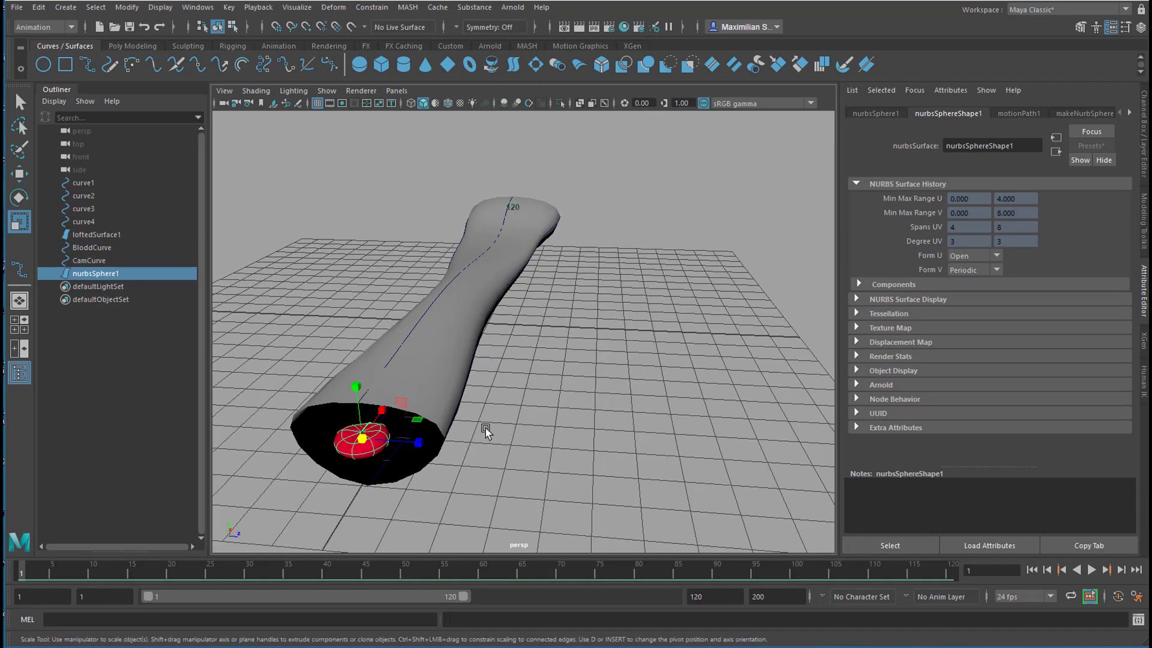
left_click(1091, 570)
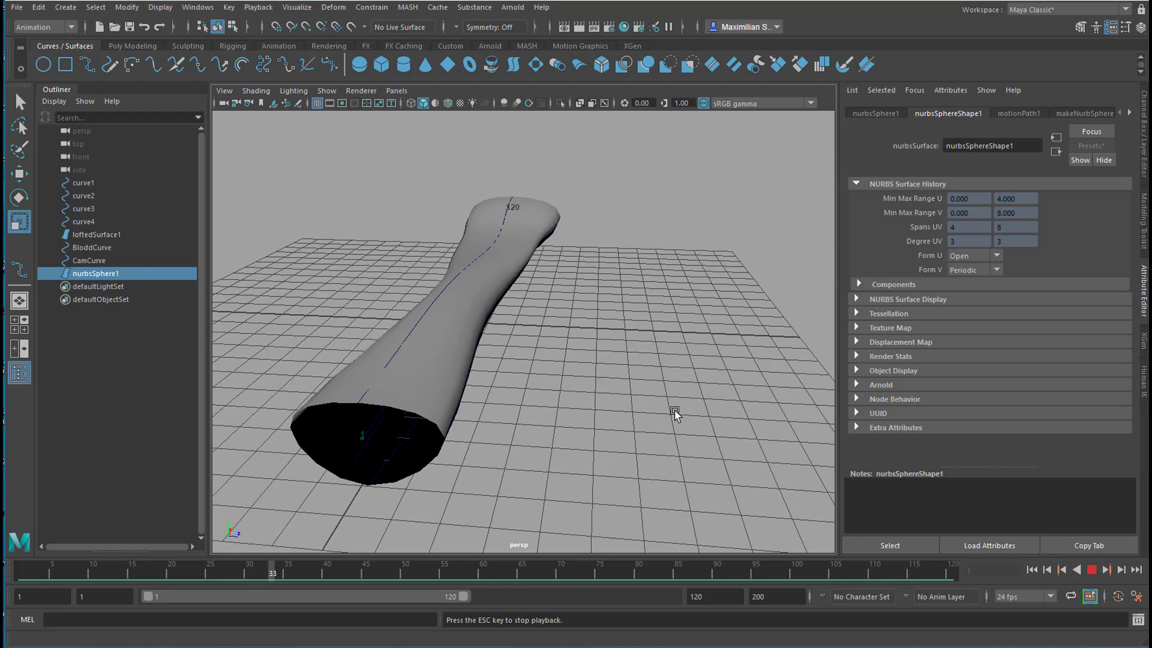
left_click_drag(673, 412, 637, 463, "alt")
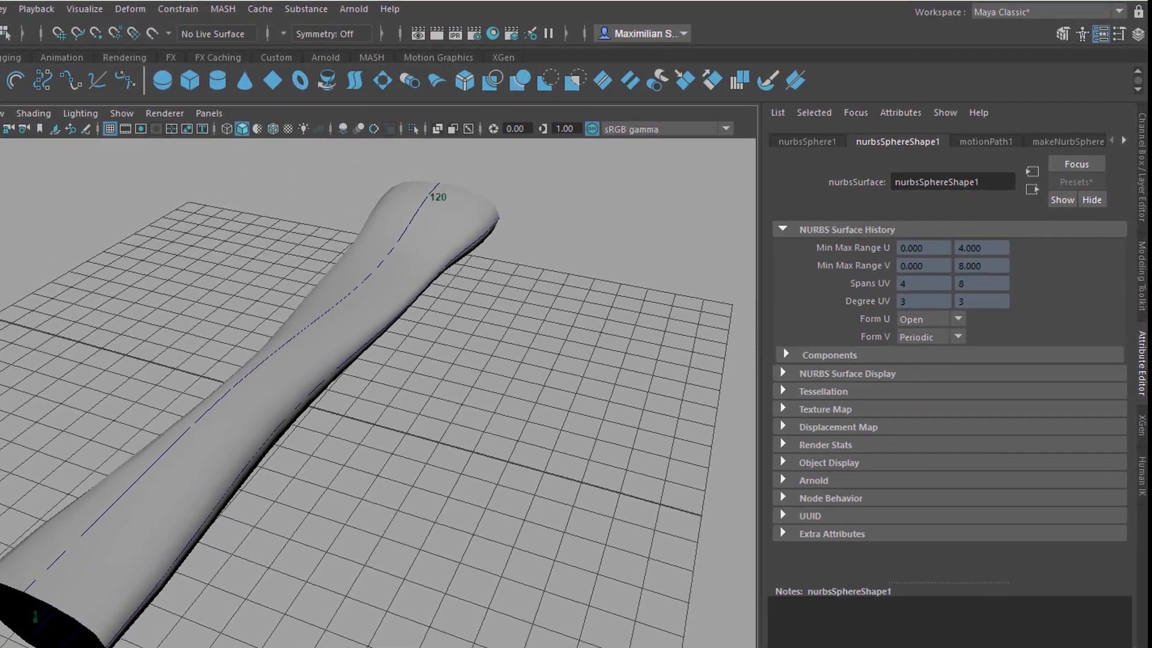
key("alt+v")
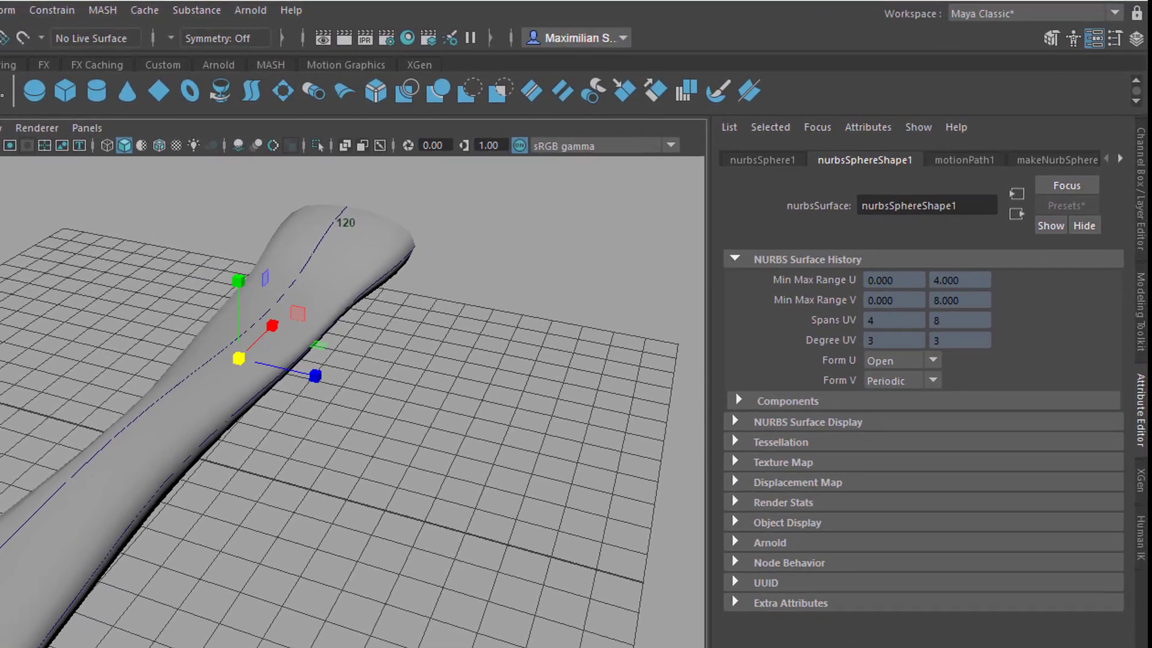
left_click_drag(383, 420, 516, 384, "alt")
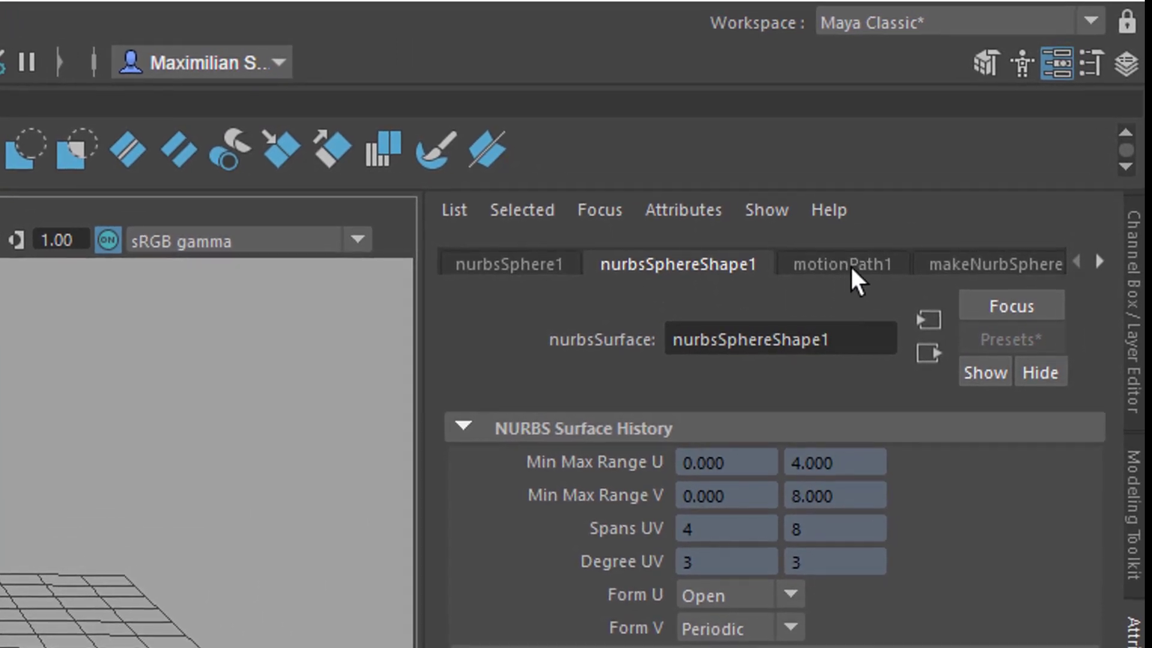
Step: Adjust the blood cell's motionPath1 twists to Front Twist 1.6, Up Twist 6.9 and Side Twist 20.6
left_click(851, 264)
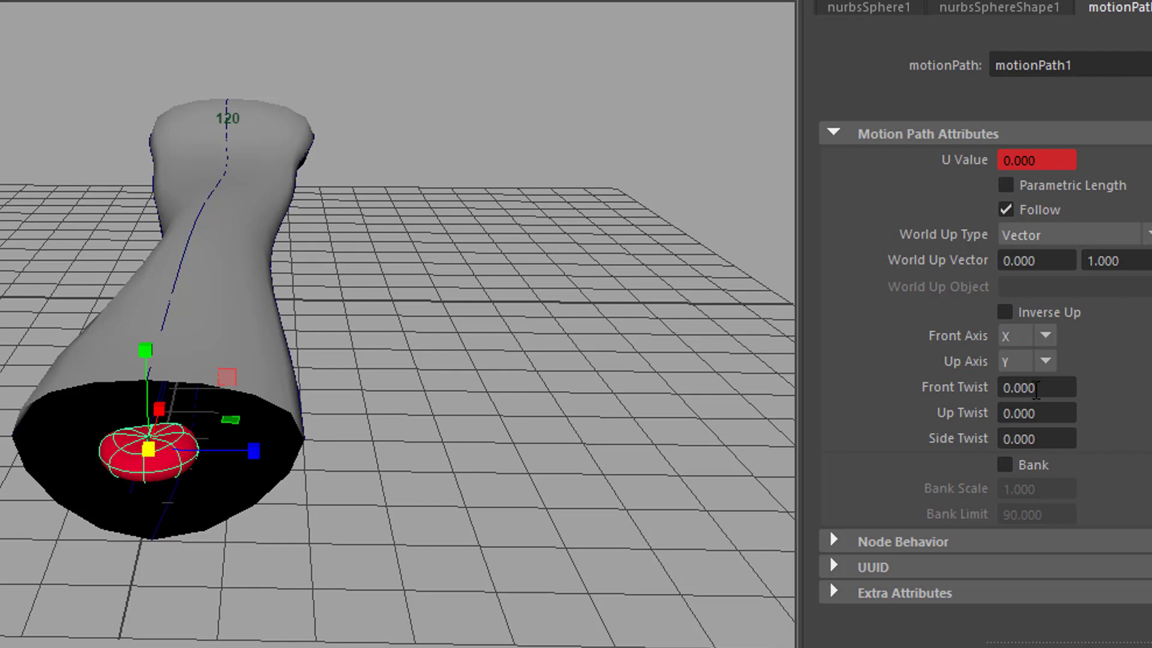
left_click_drag(1036, 390, 1036, 434, "ctrl")
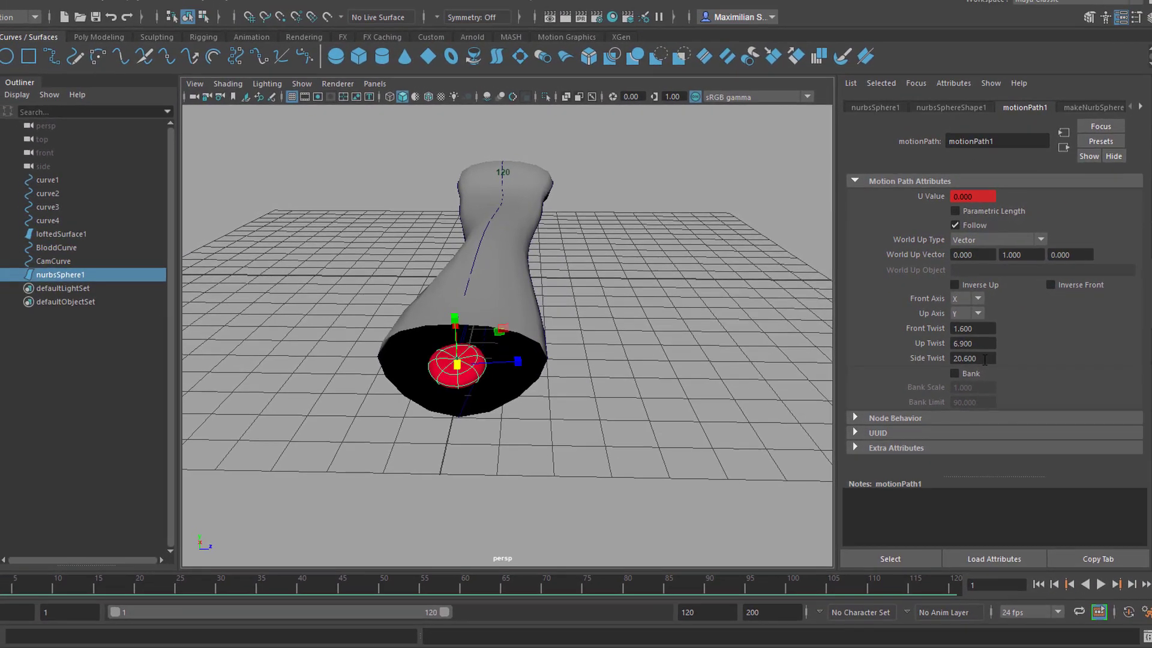
Step: Key the blood cell's motionPath1 Side Twist at 20.6 on frame 1 and at 90 on frame 120
left_click_drag(985, 360, 934, 362)
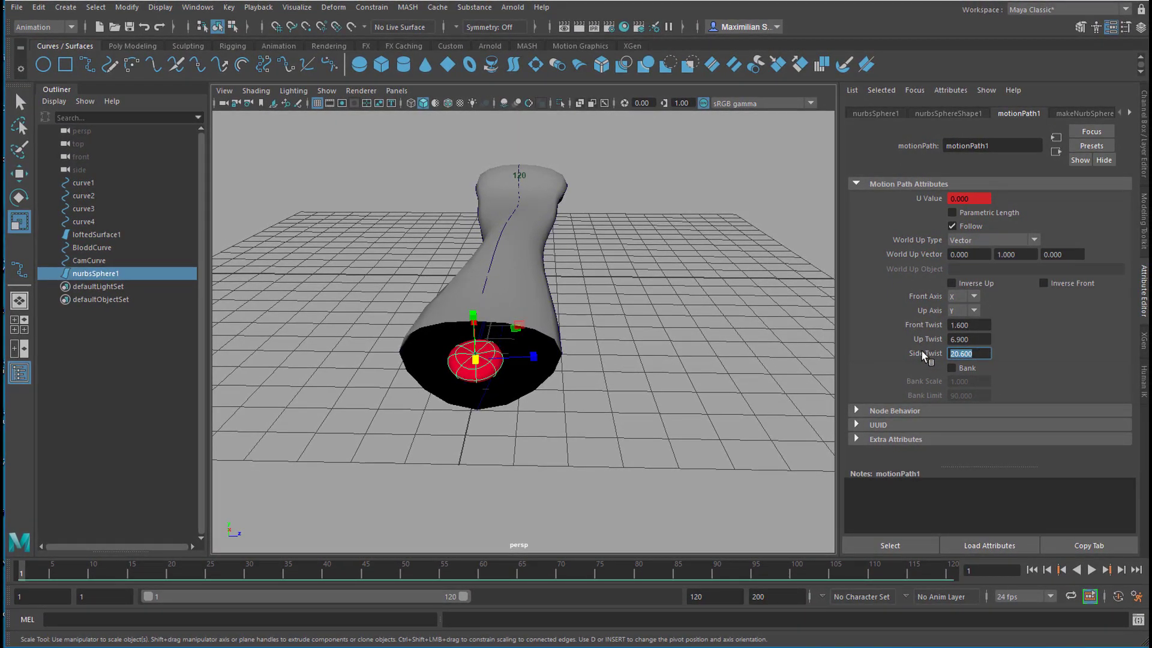
right_click(925, 355)
left_click(957, 374)
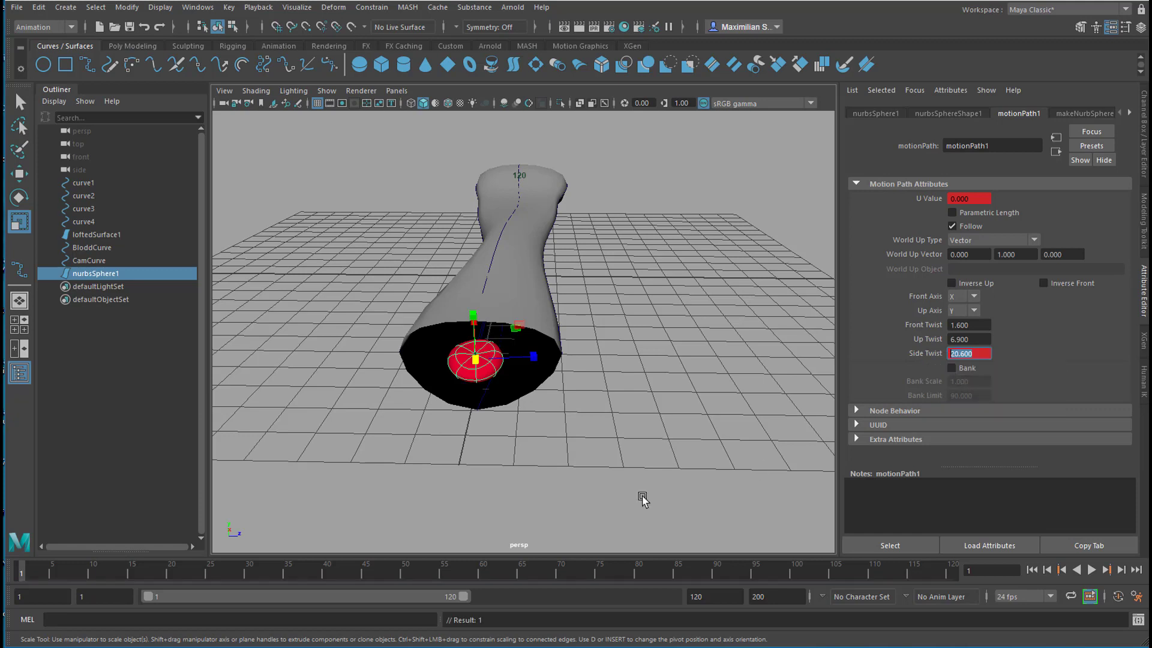
left_click_drag(423, 574, 1040, 573)
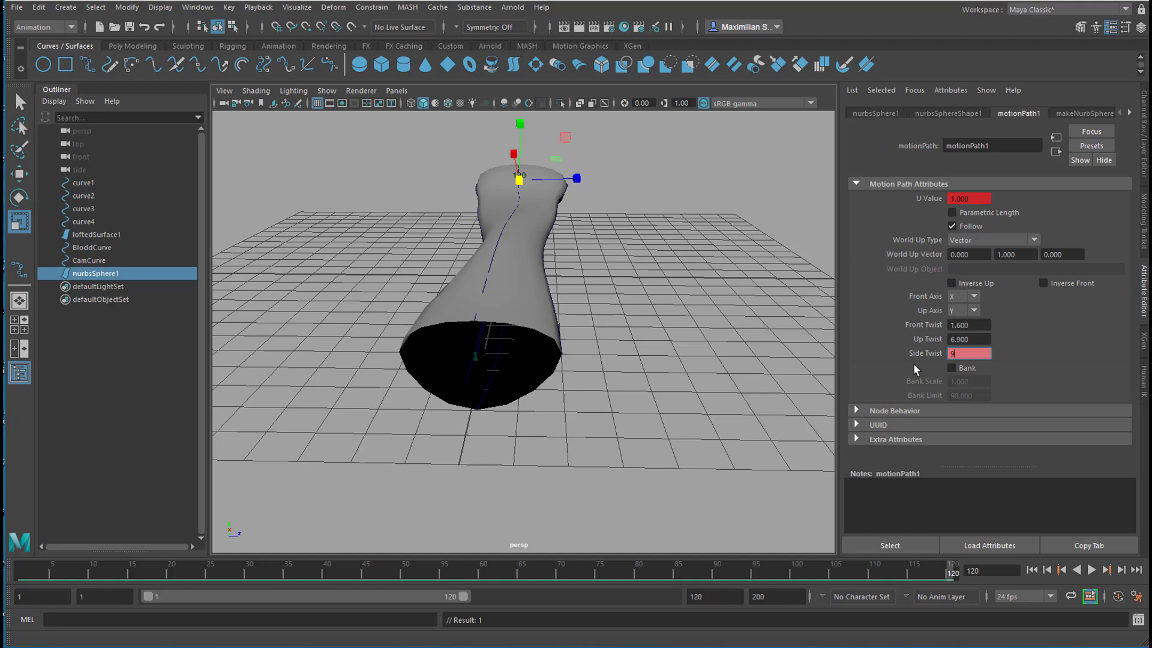
key("Return")
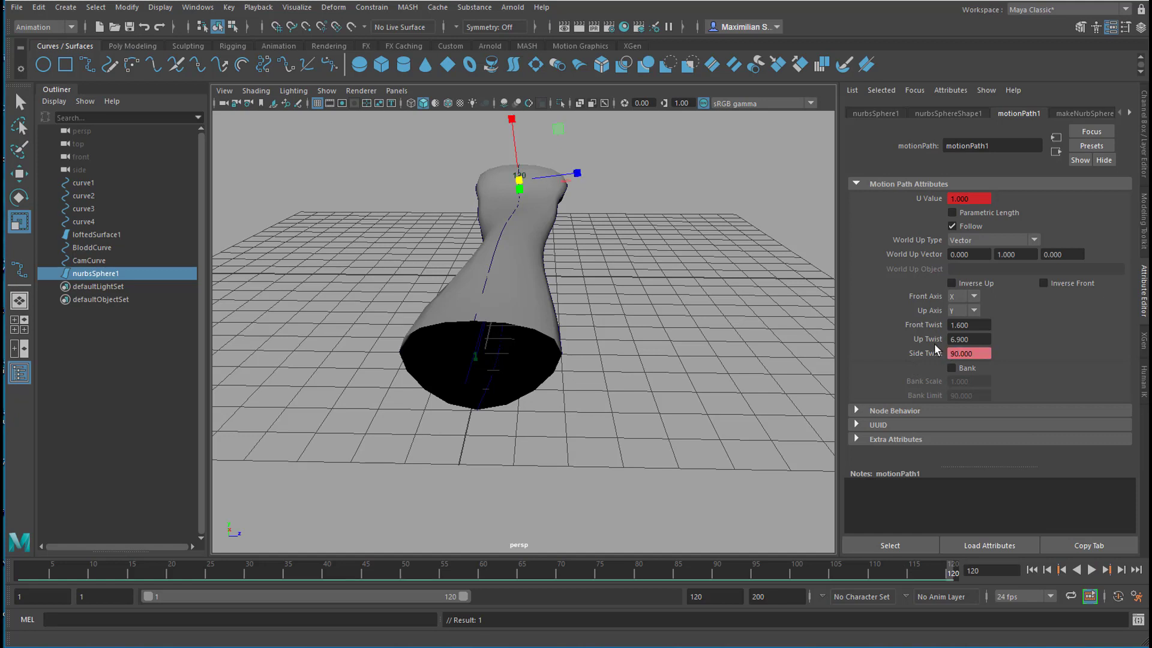
right_click(937, 353)
left_click(958, 369)
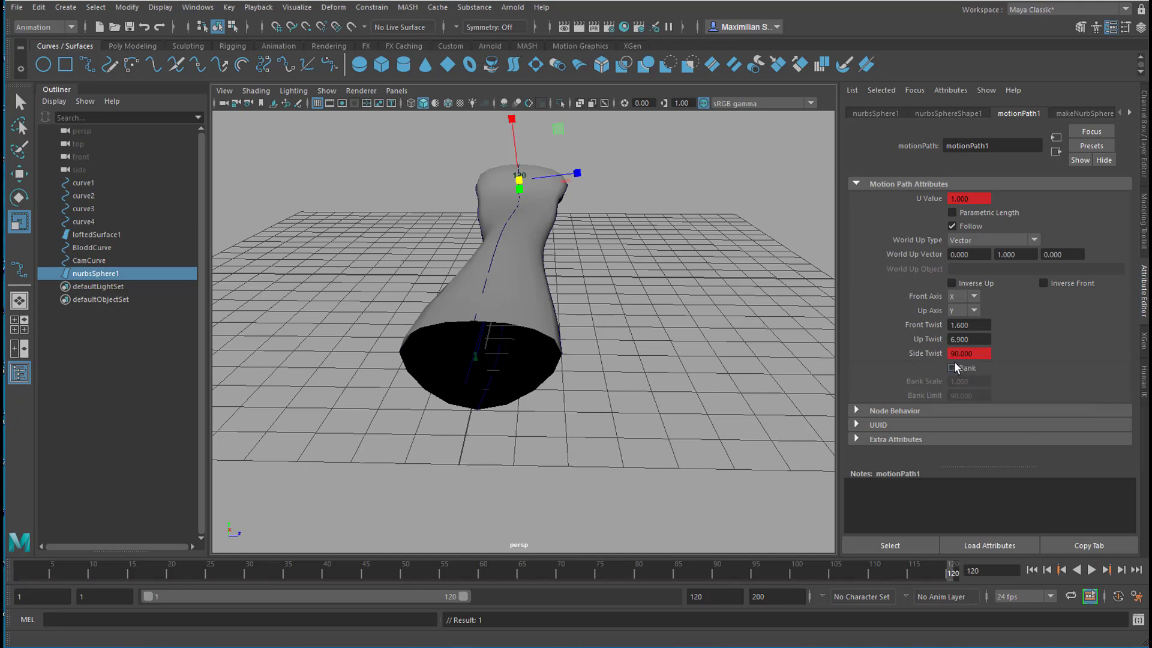
Step: Set the blood cell's Side Twist to -20 at frame 38 and key it
left_click(490, 569)
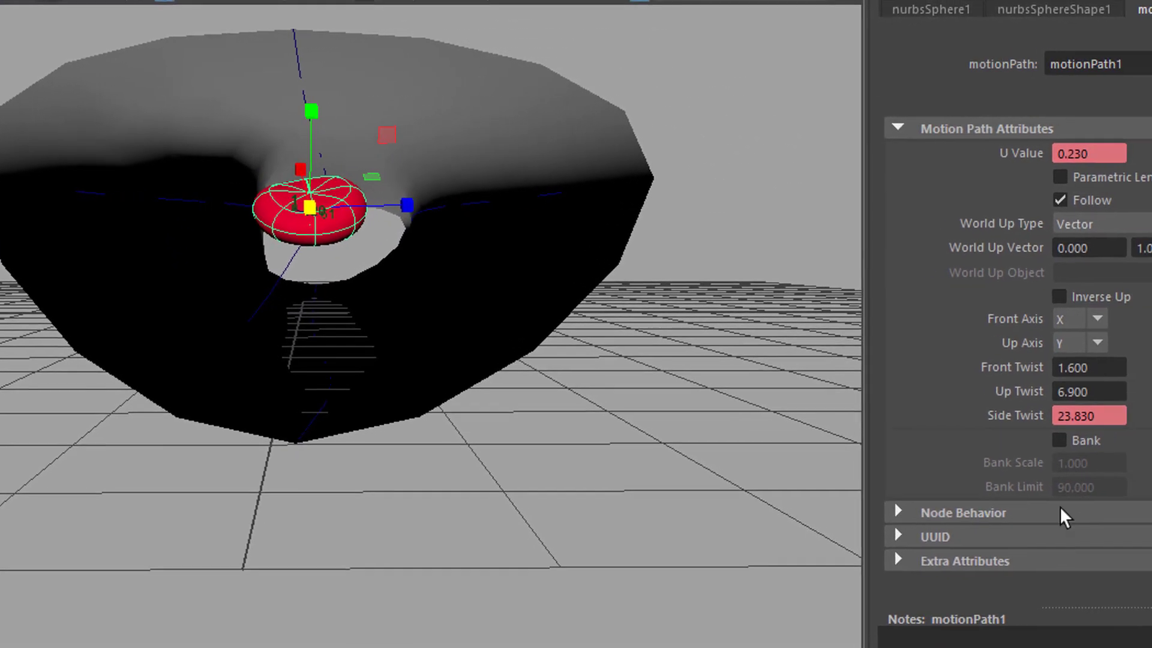
left_click_drag(1098, 416, 982, 421)
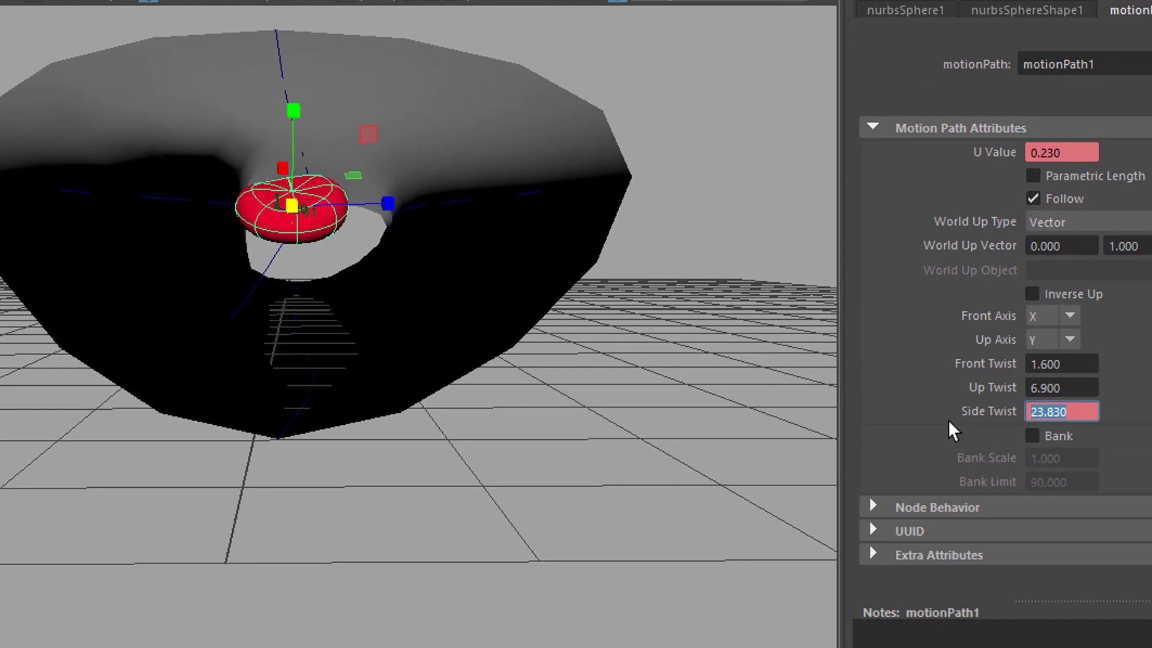
type("-20")
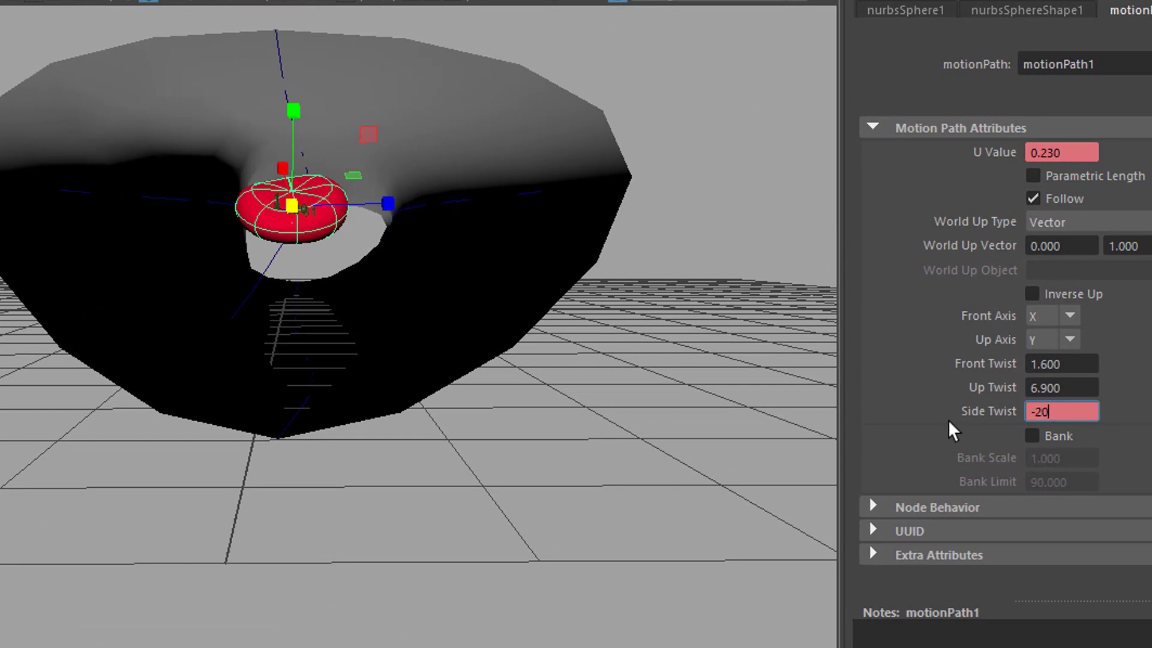
key("Return")
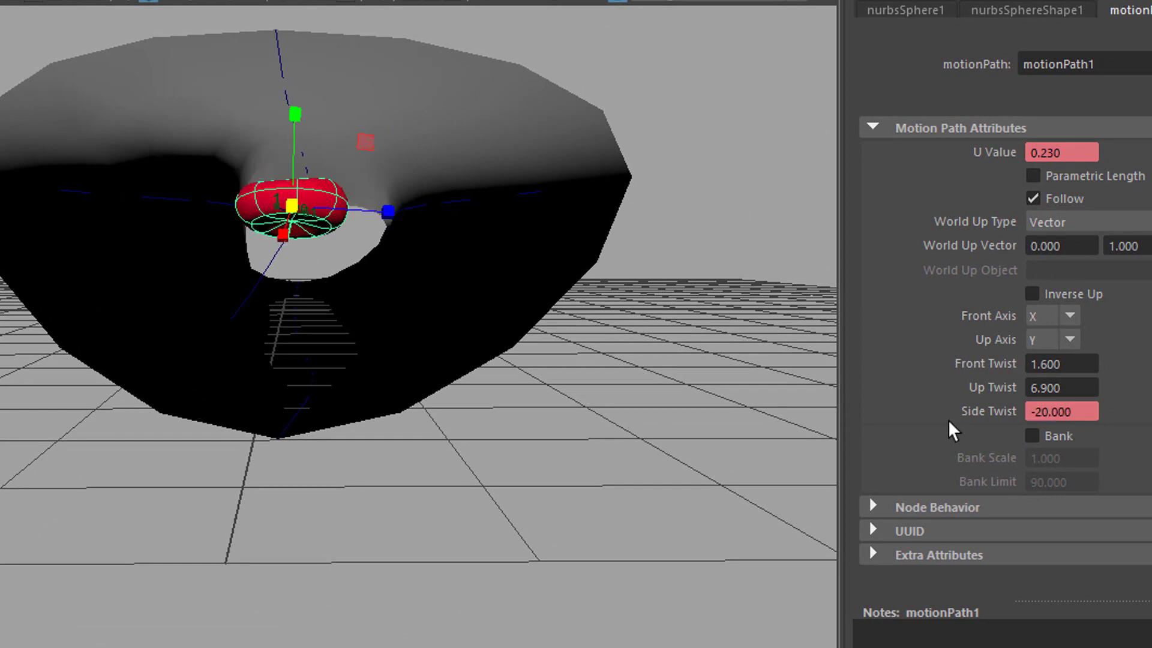
right_click(1009, 414)
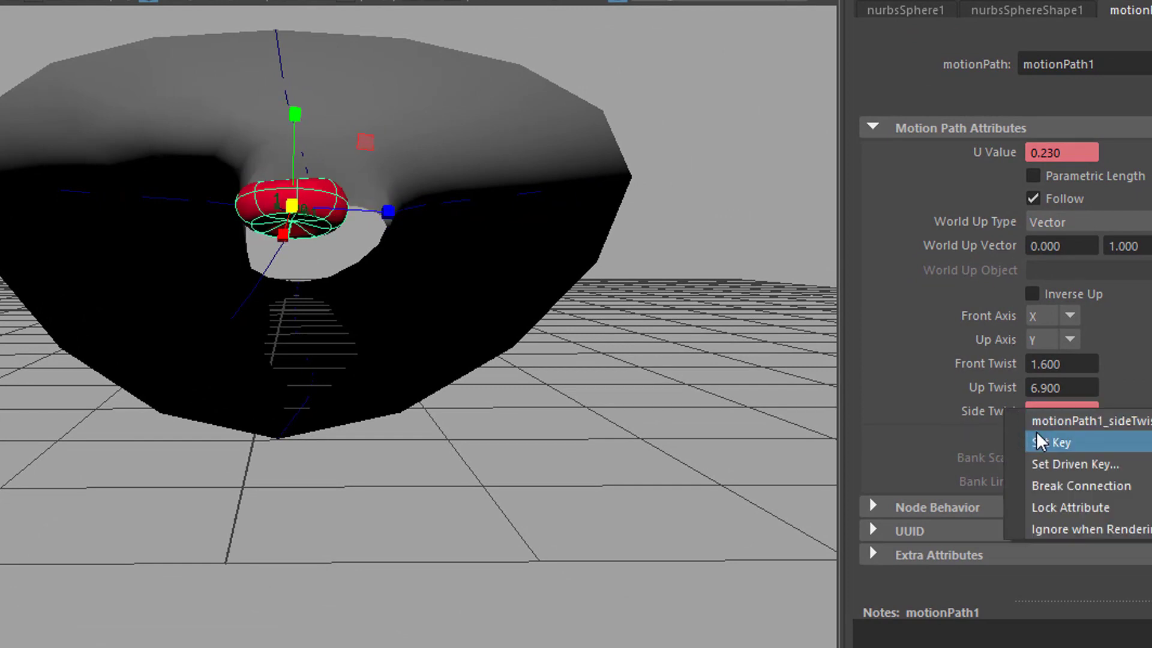
left_click(1030, 439)
Step: Rewind and play the animation to check the blood cell's tumbling through the tube, and stop playback
key("alt+shift+v")
key("alt+v")
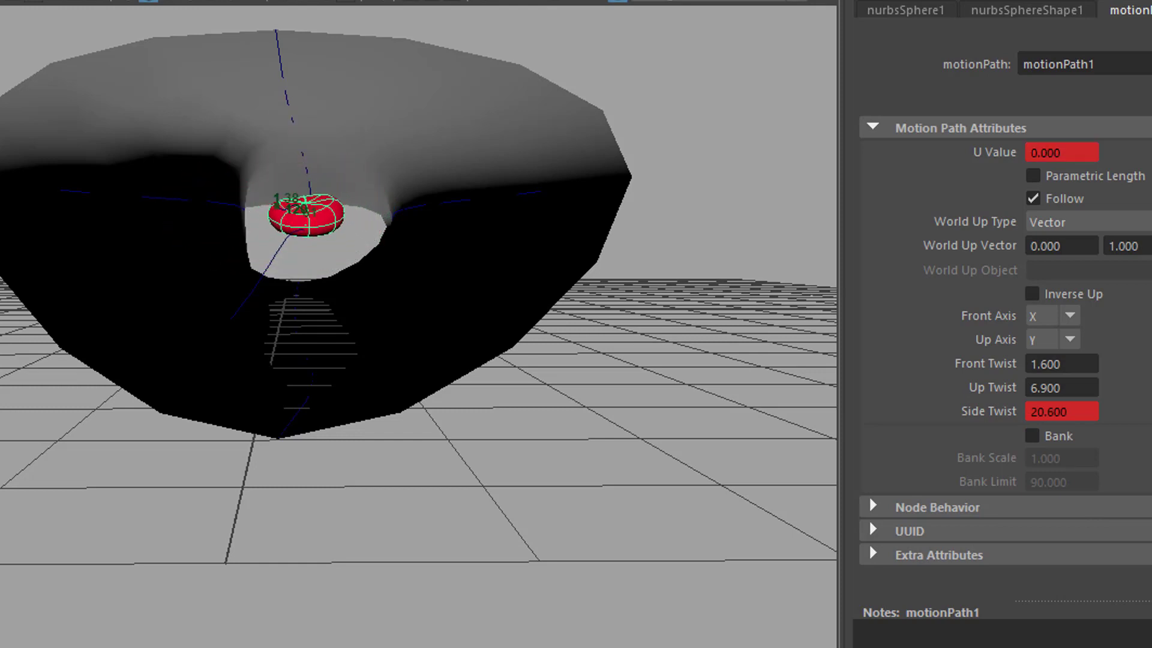
key("alt+v")
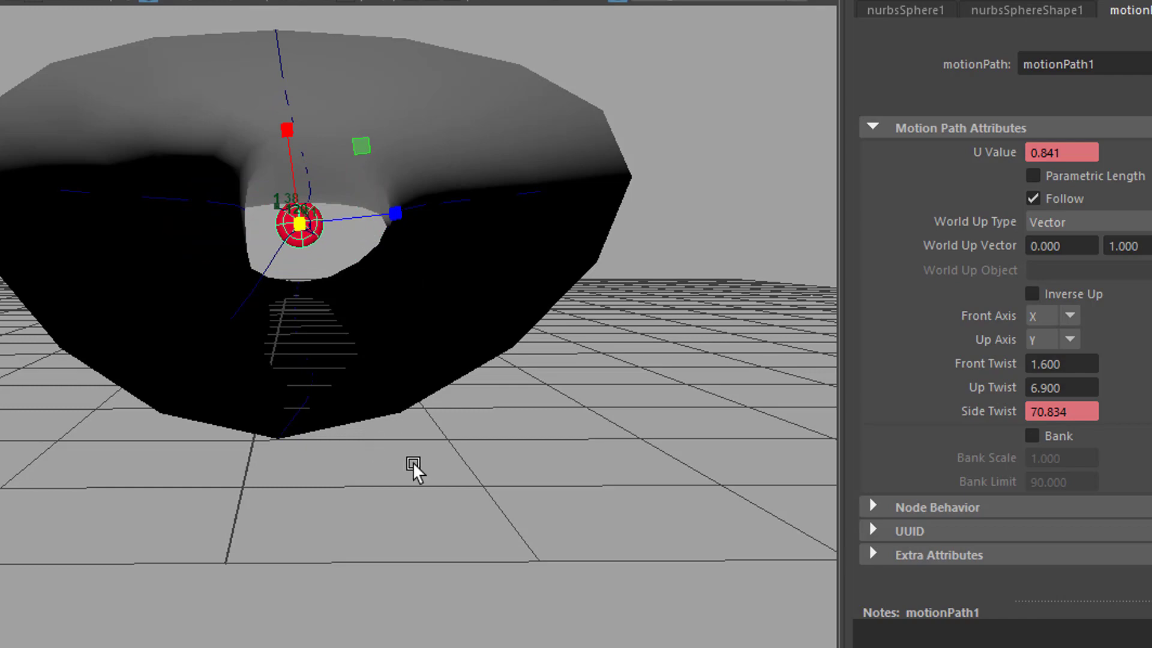
left_click_drag(589, 504, 580, 512, "alt")
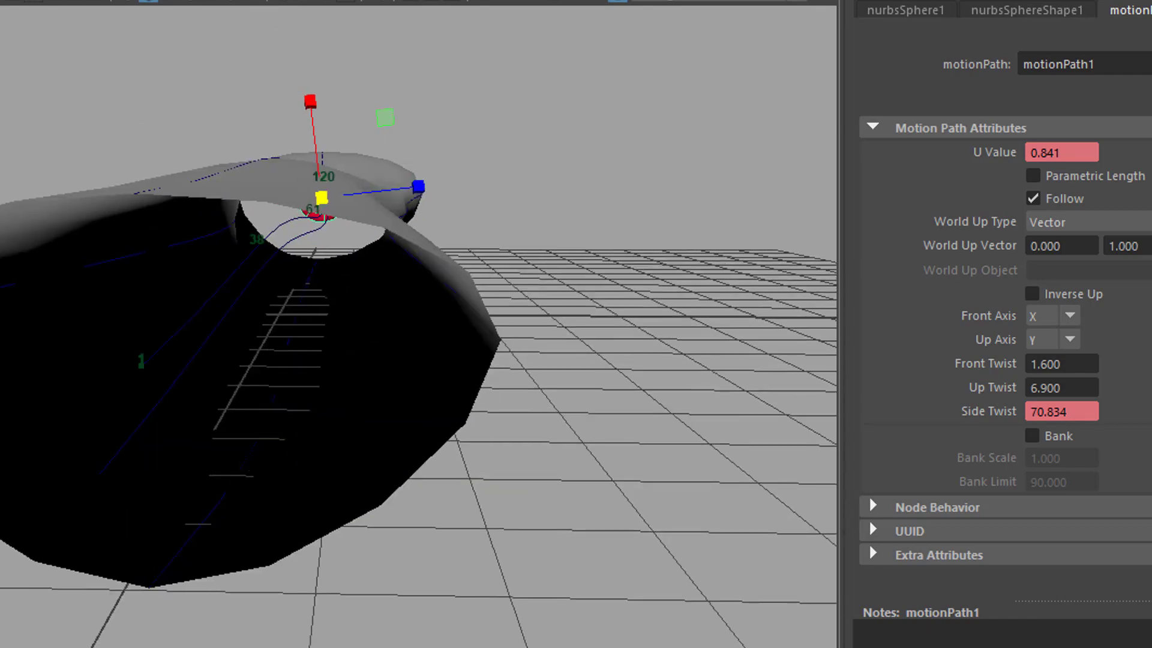
Step: Create a camera and attach it to CamCurve as a motion path
left_click(93, 58)
mouse_move(204, 270)
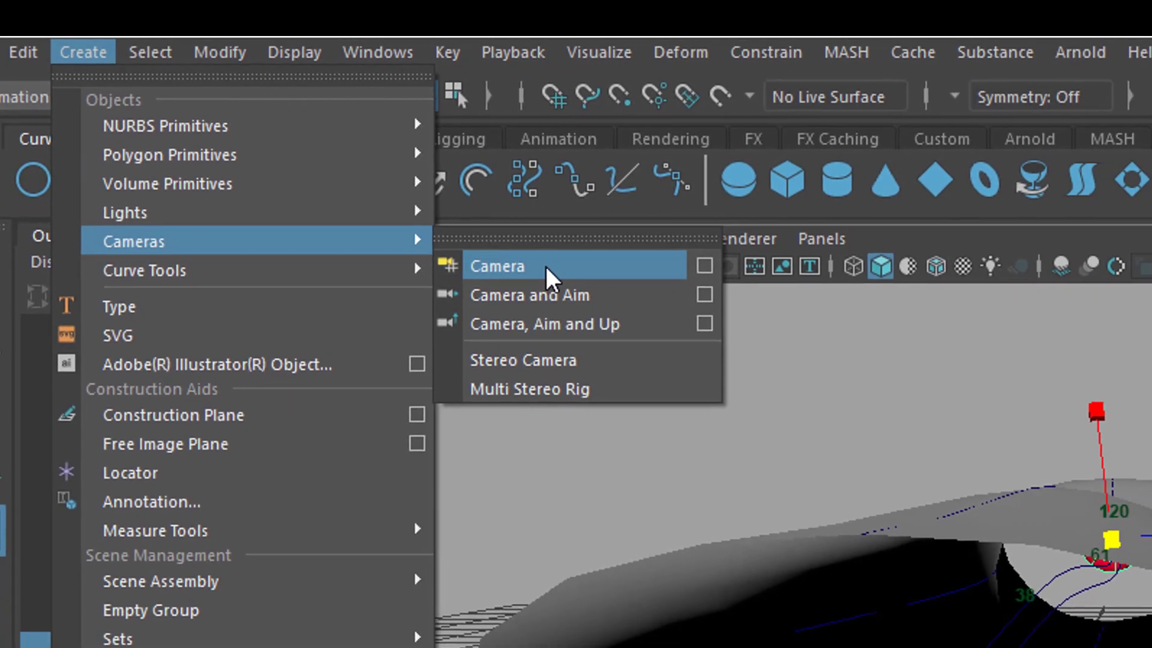
left_click(579, 284)
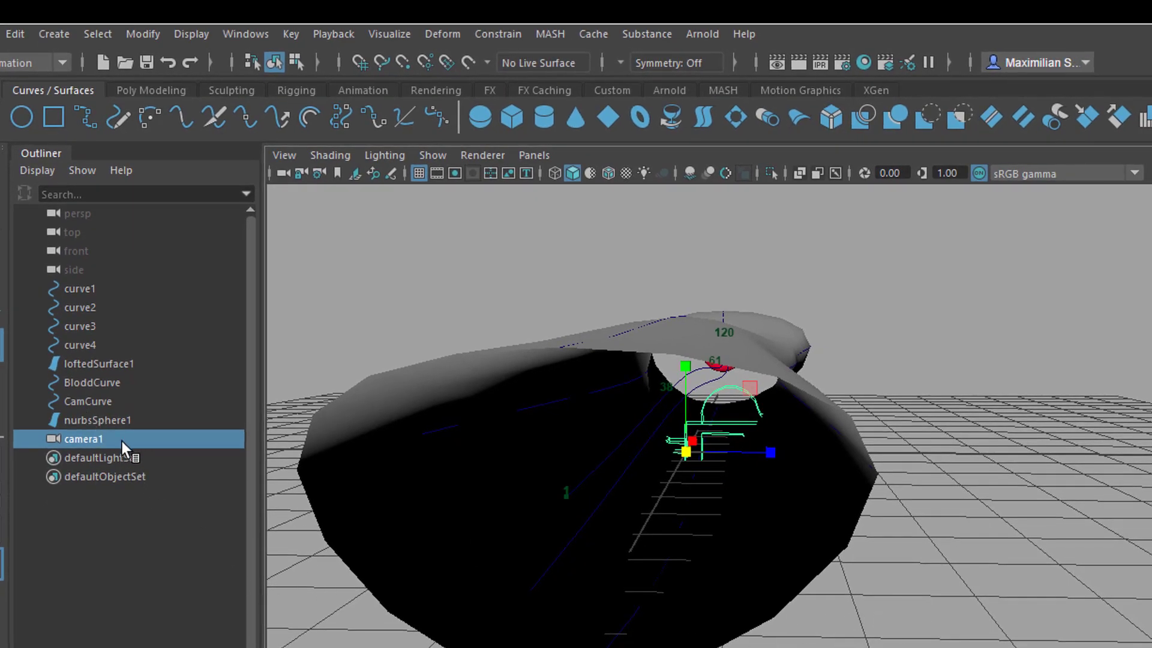
left_click(98, 402, "ctrl")
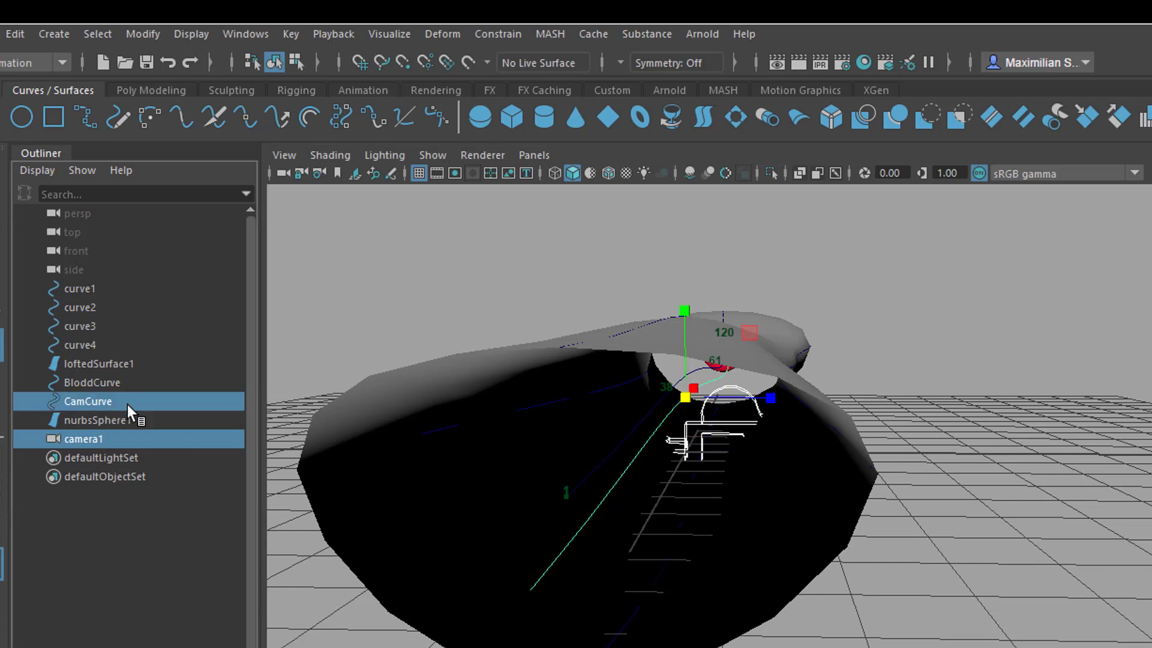
left_click(499, 35)
mouse_move(567, 199)
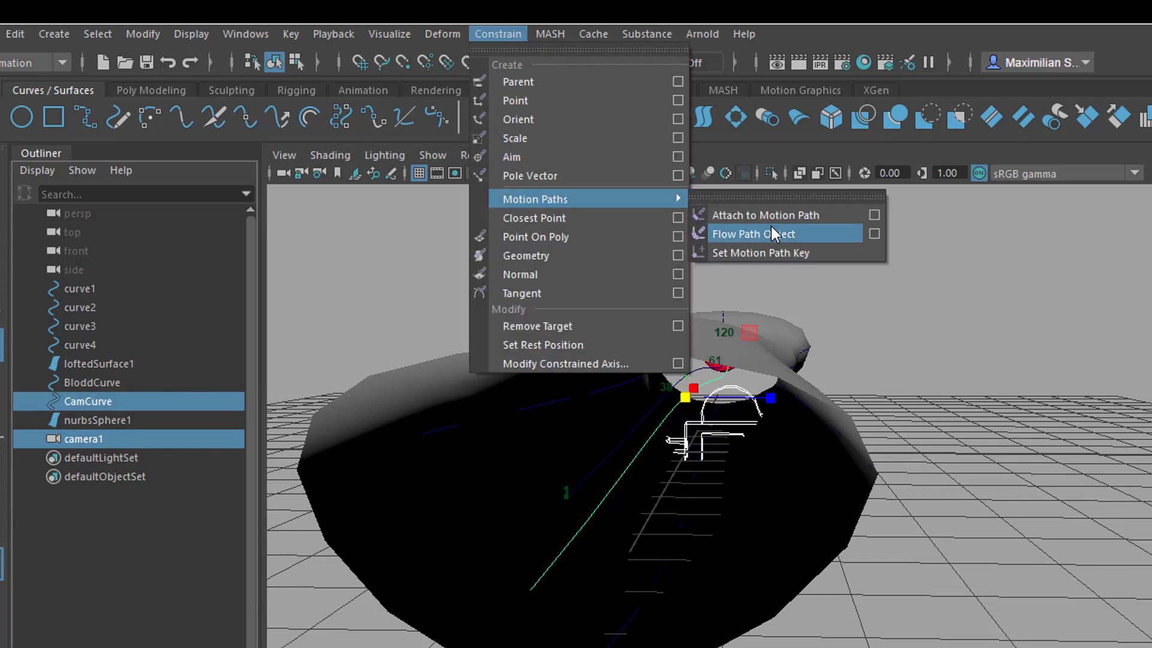
left_click(766, 215)
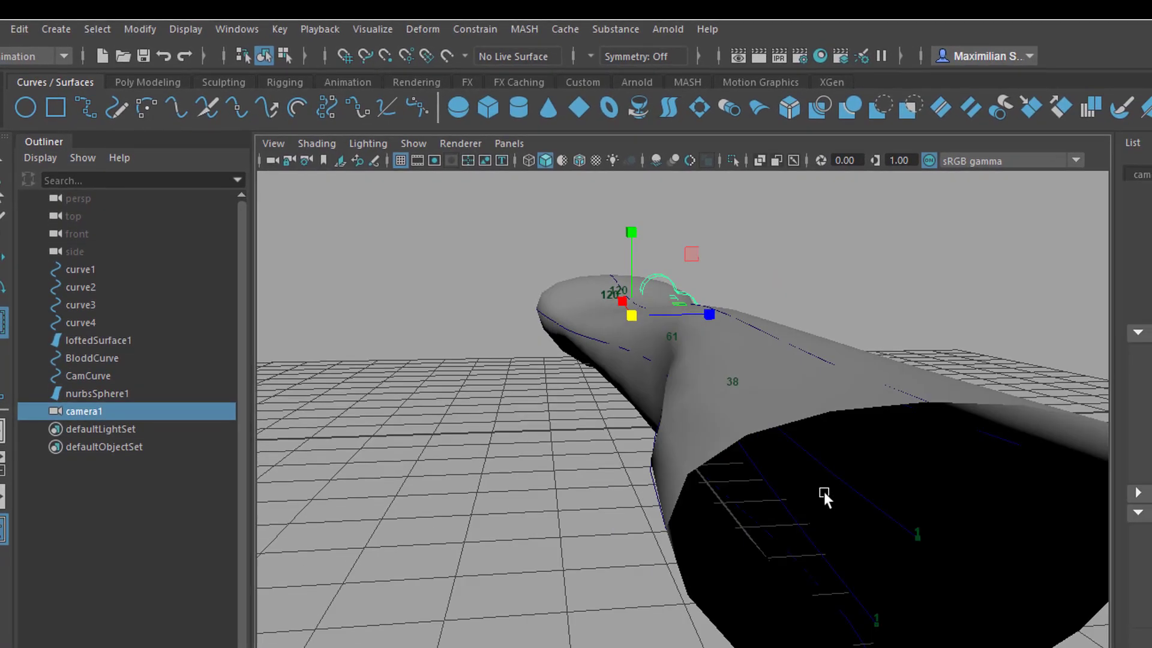
Step: Return to frame 1 and move CamCurve's starting control point out in front of the tube's near opening
left_click_drag(824, 493, 768, 453, "alt")
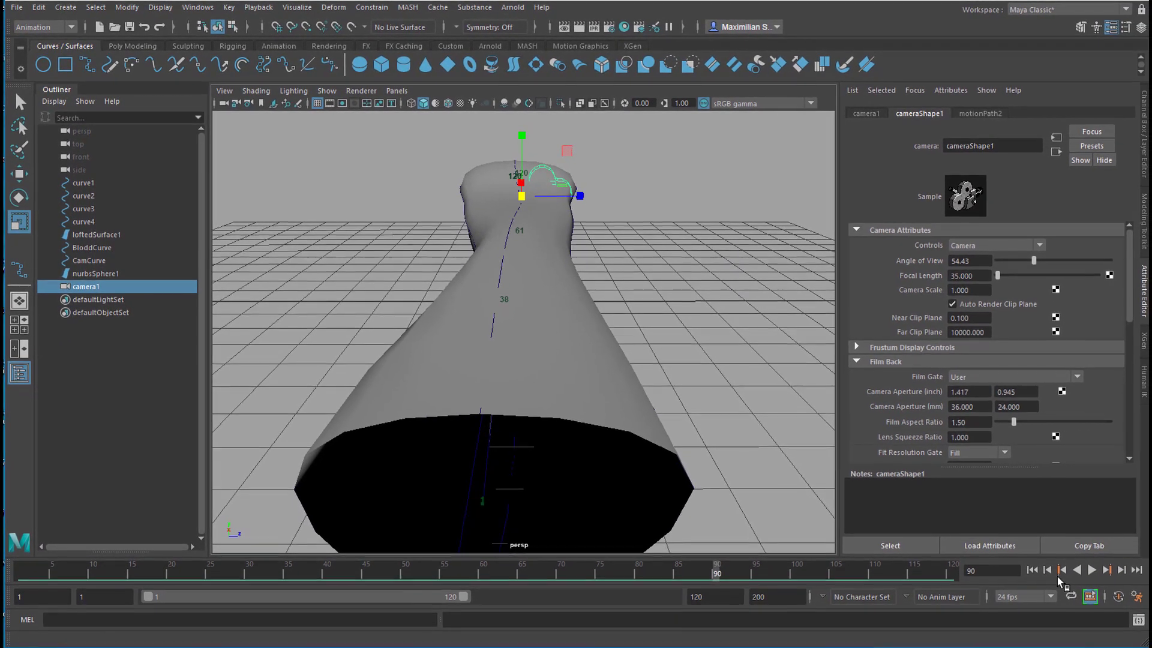
left_click(1032, 569)
scroll(718, 513, "down", 3)
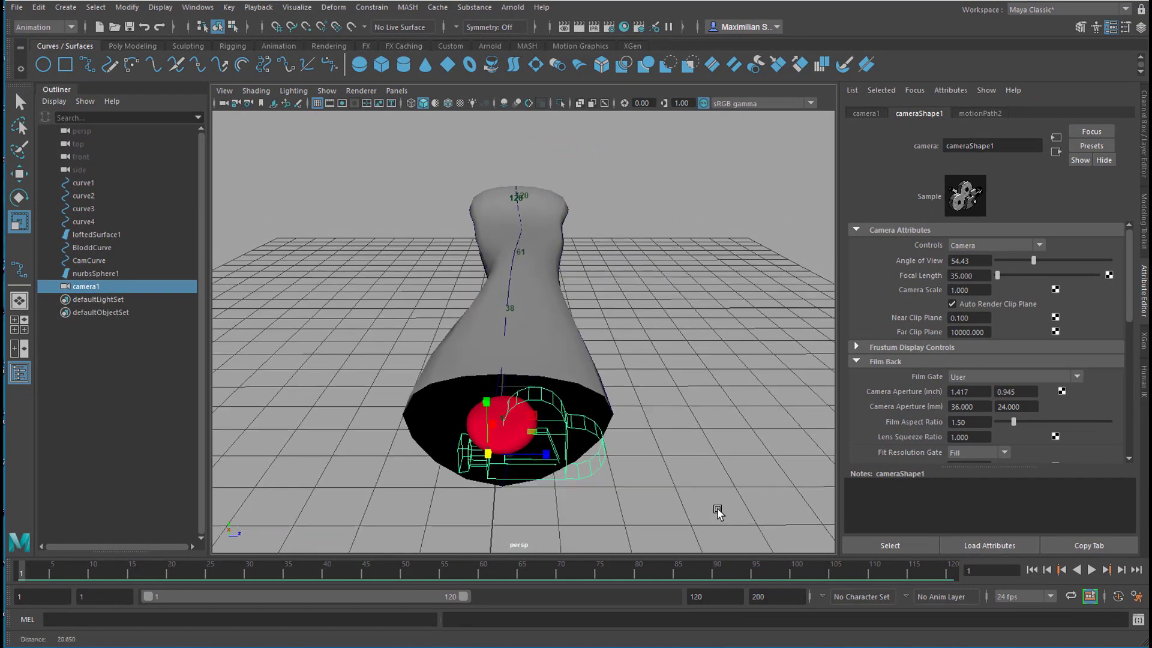
left_click_drag(706, 512, 714, 507, "alt")
right_click_drag(648, 510, 686, 510, "alt")
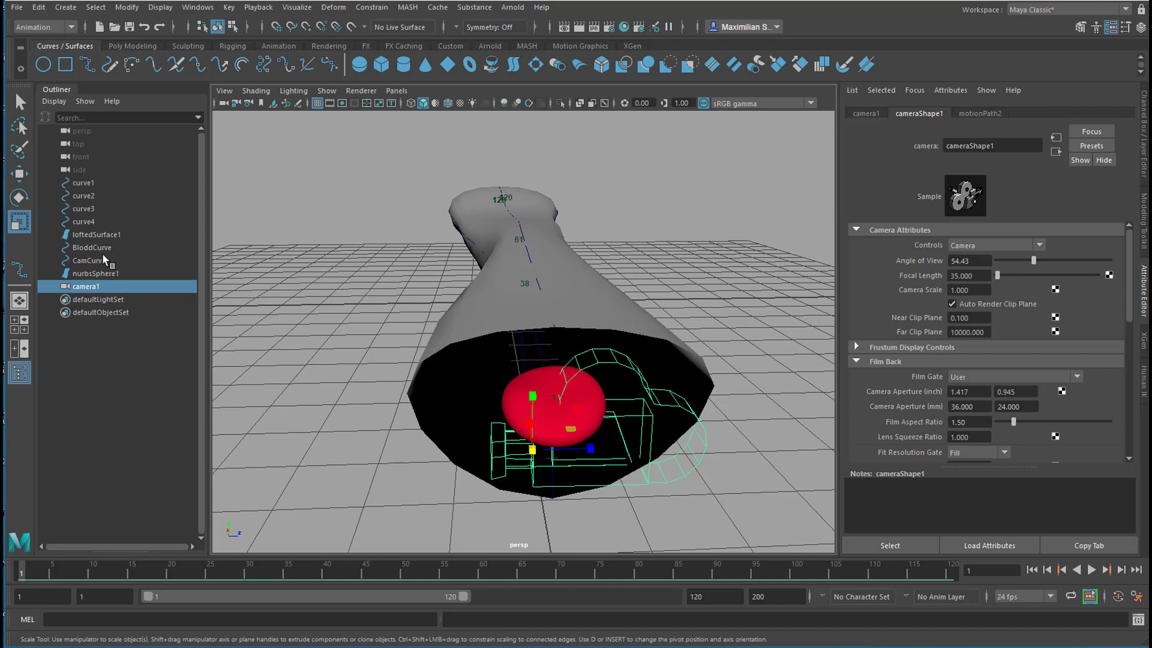
left_click(89, 260)
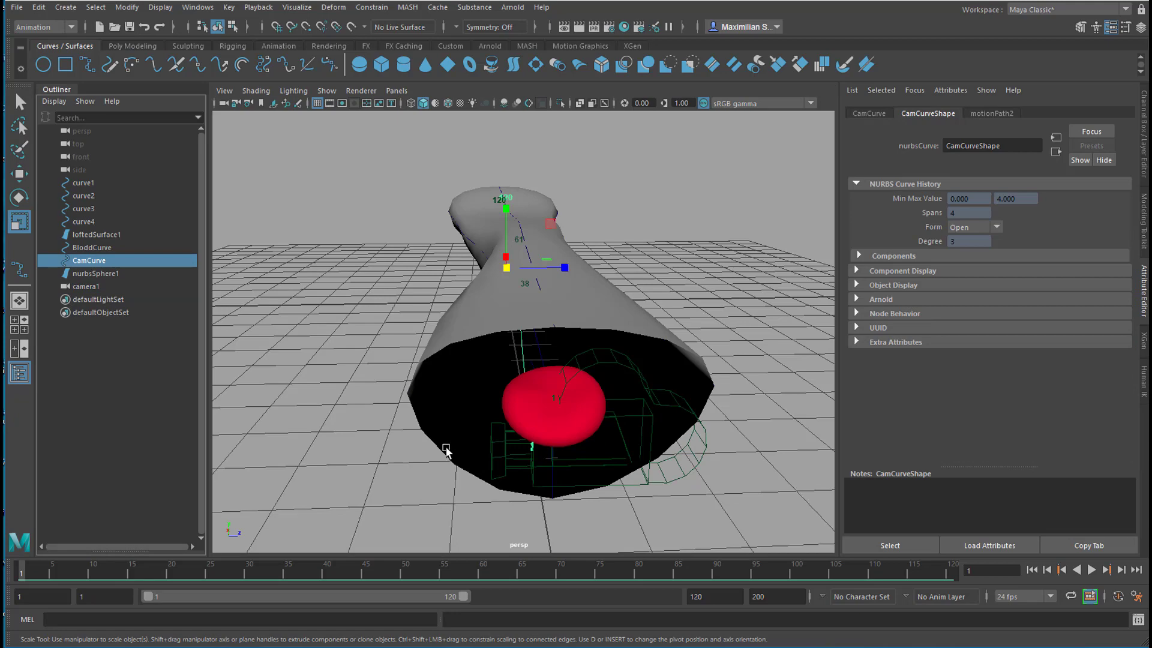
left_click(447, 451)
left_click_drag(517, 490, 527, 488, "alt")
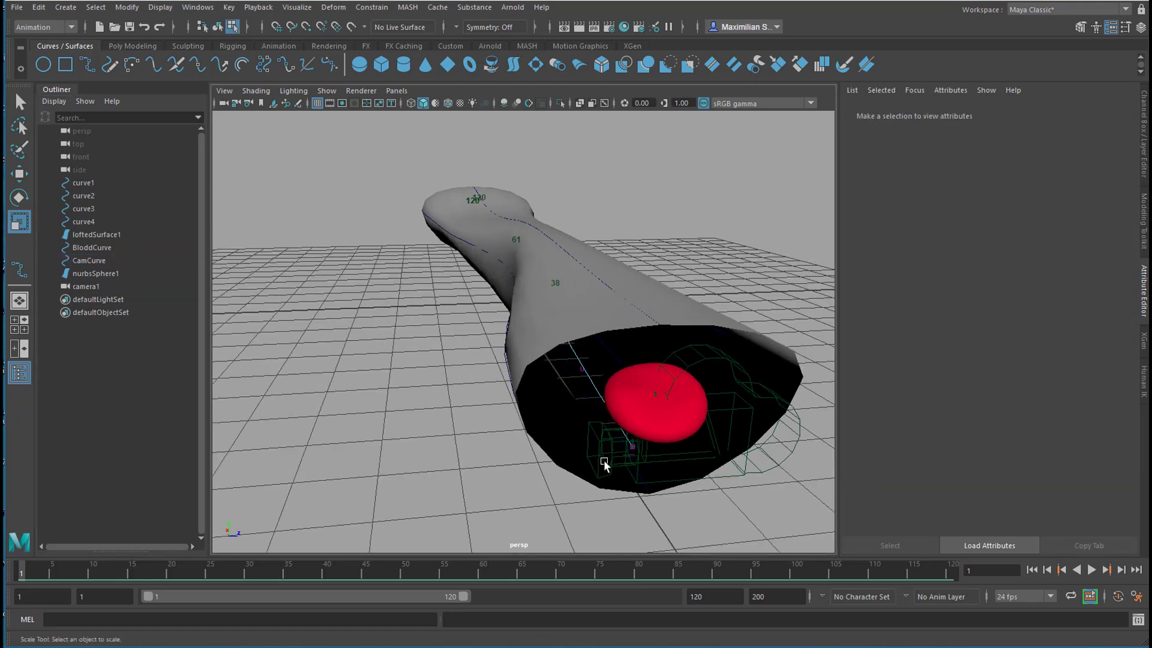
left_click_drag(643, 460, 645, 460)
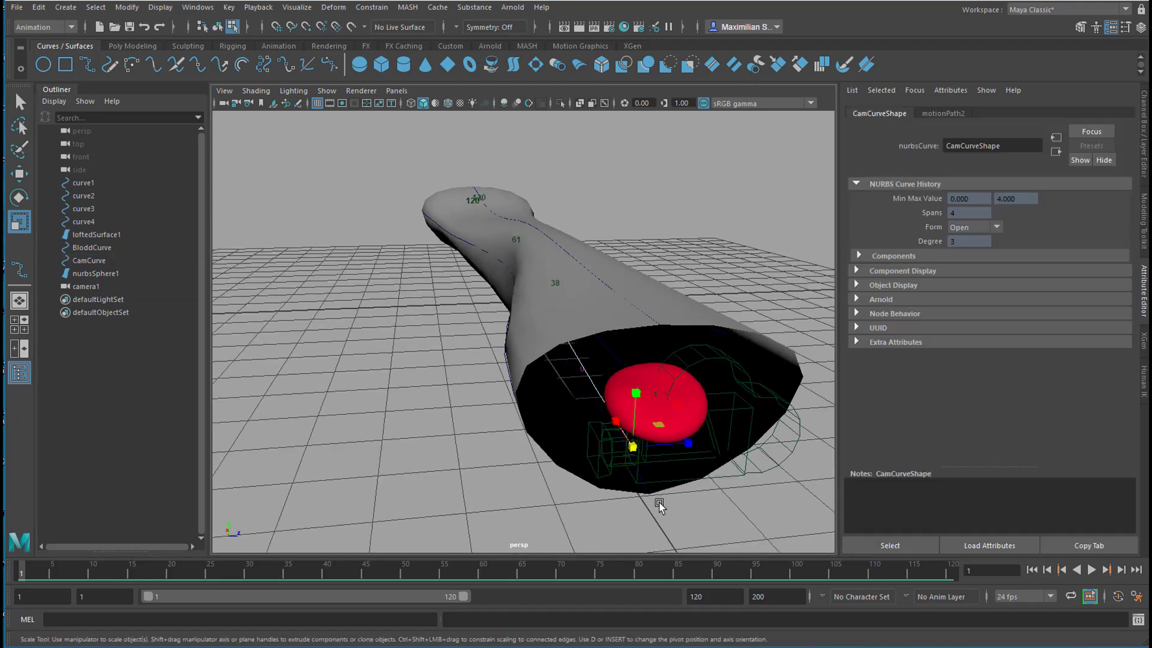
left_click_drag(660, 521, 655, 516, "alt")
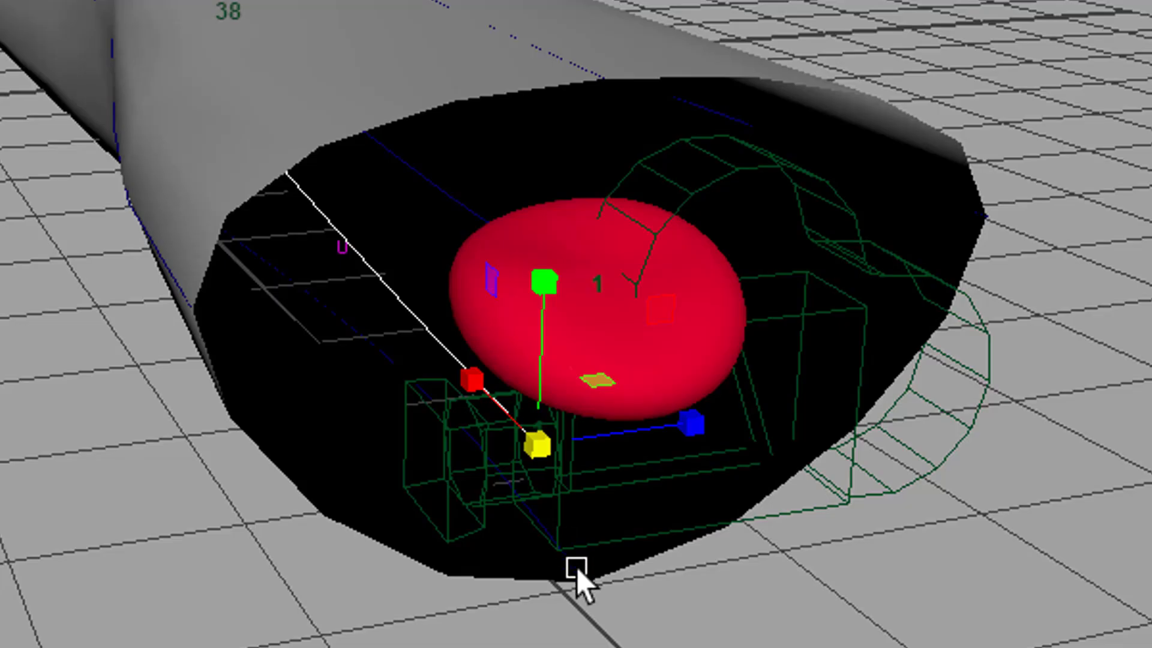
key("w")
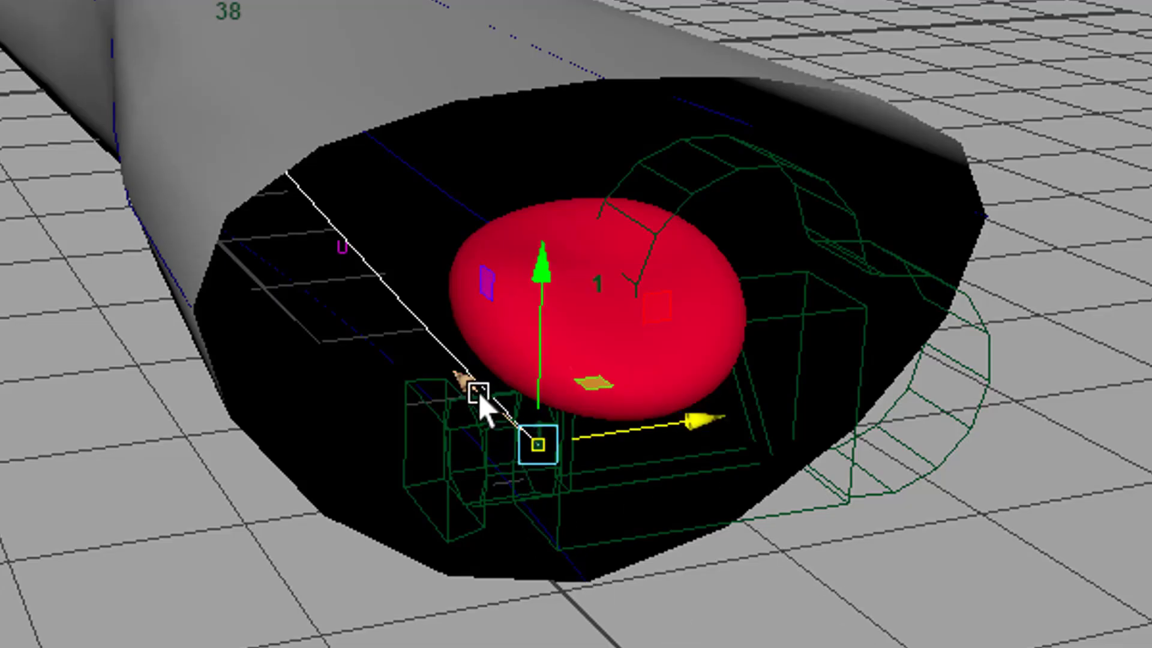
left_click_drag(476, 395, 668, 639)
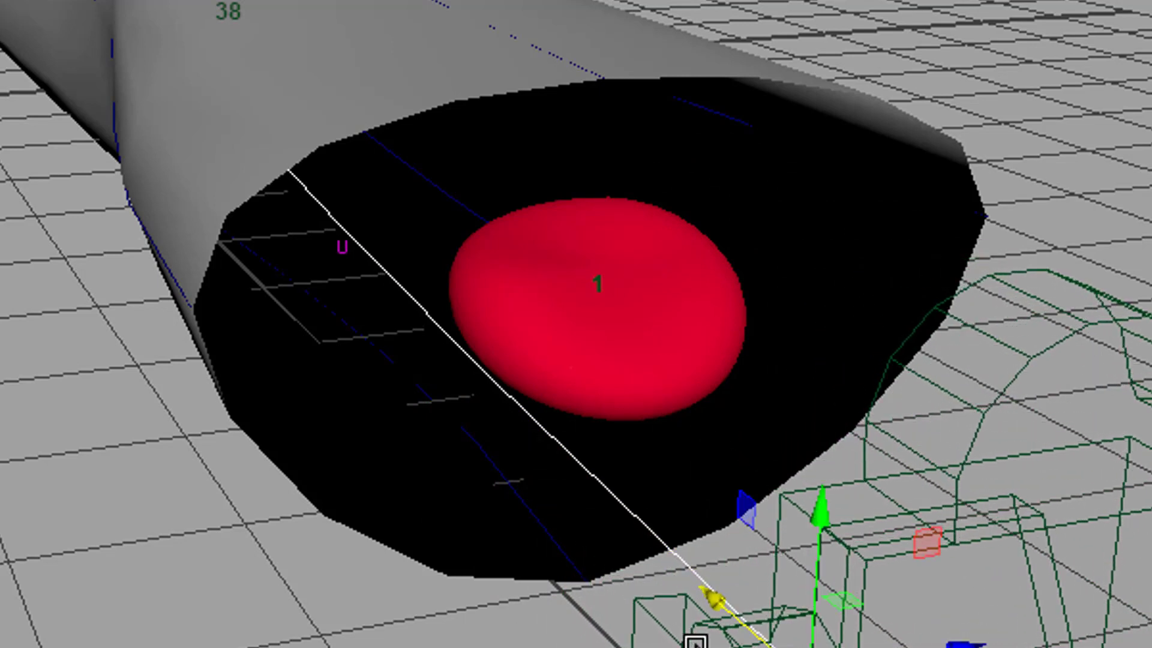
Step: Move CamCurve's second control point along the curve toward the tube's near opening
key("F8")
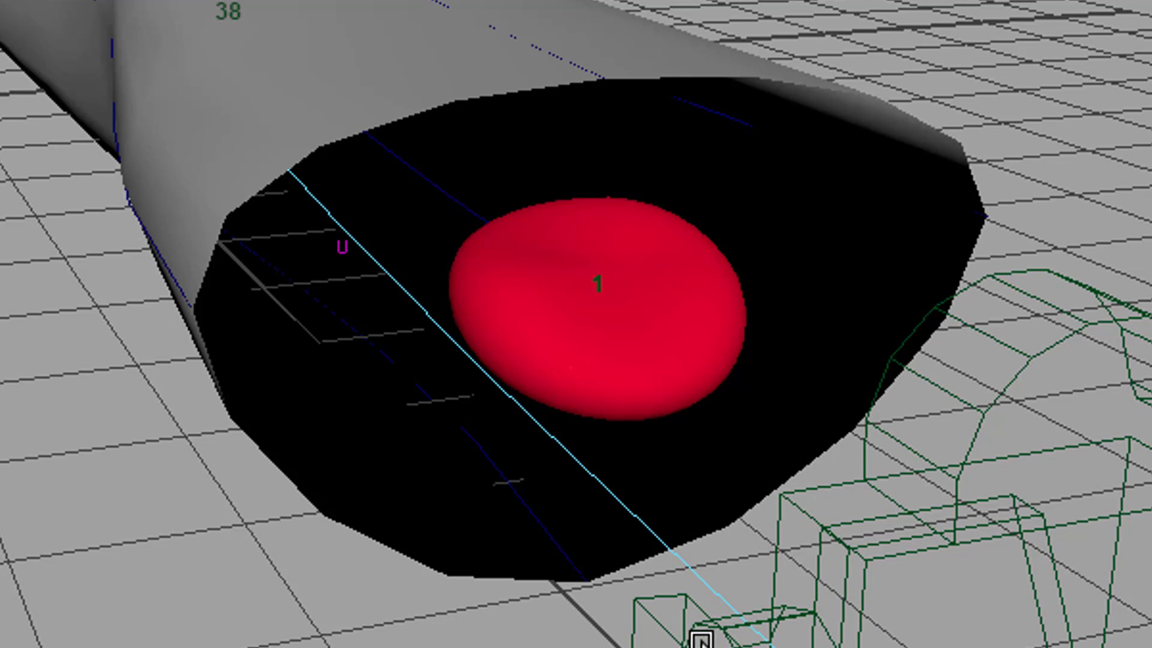
key("Left")
key("Left")
left_click_drag(286, 209, 406, 422)
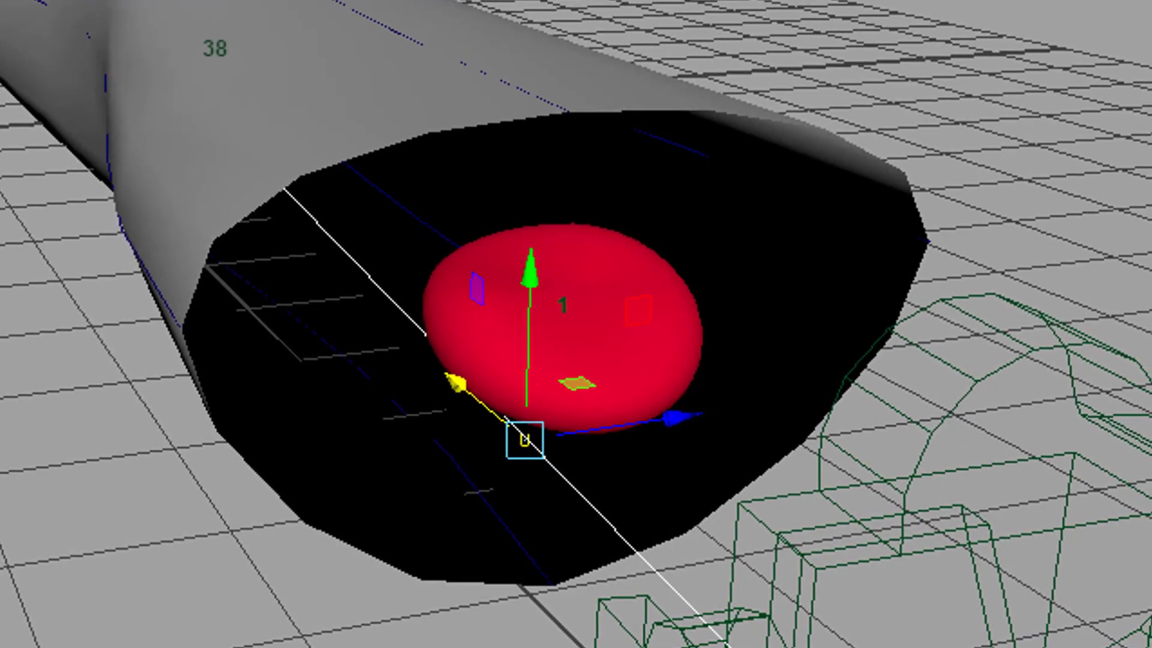
key("alt+v")
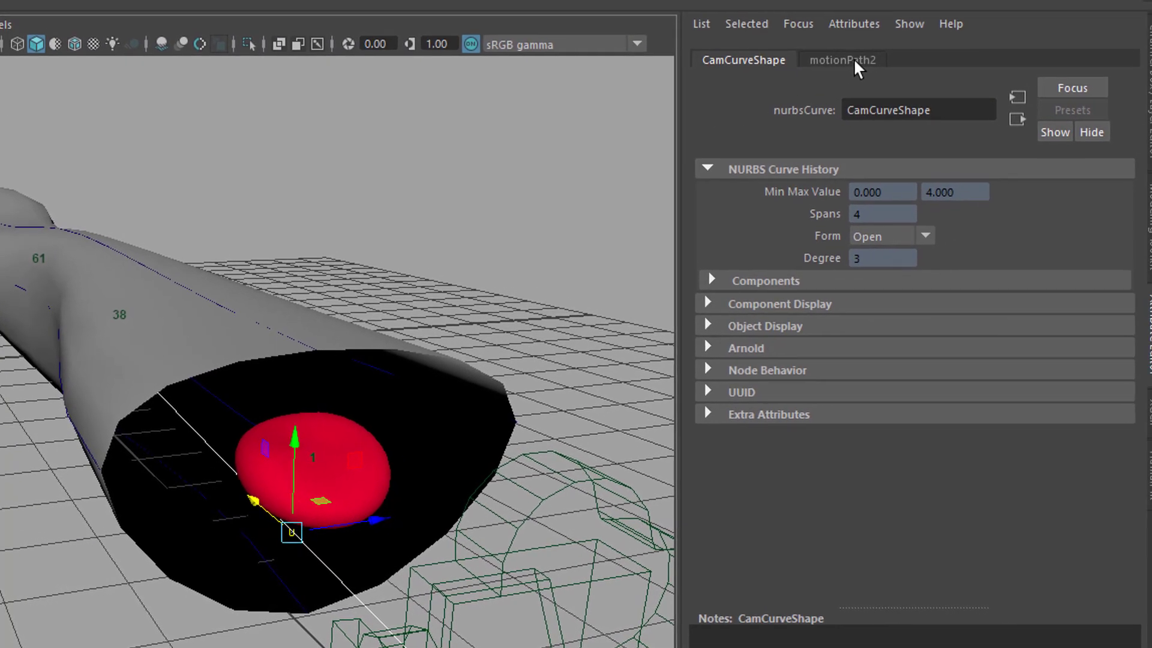
Step: Set the Up Twist of the camera's motionPath2 to -90.3 so the camera looks along the tube
left_click(871, 40)
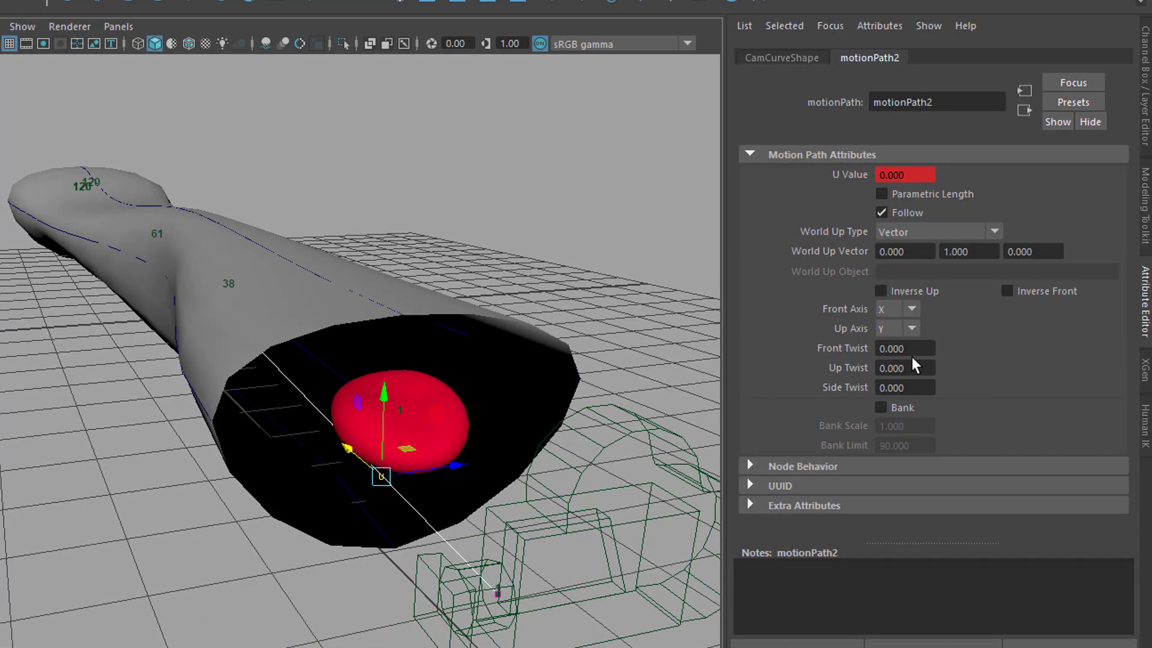
left_click_drag(898, 393, 924, 388, "ctrl")
key("ctrl+z")
left_click_drag(912, 350, 114, 431, "ctrl")
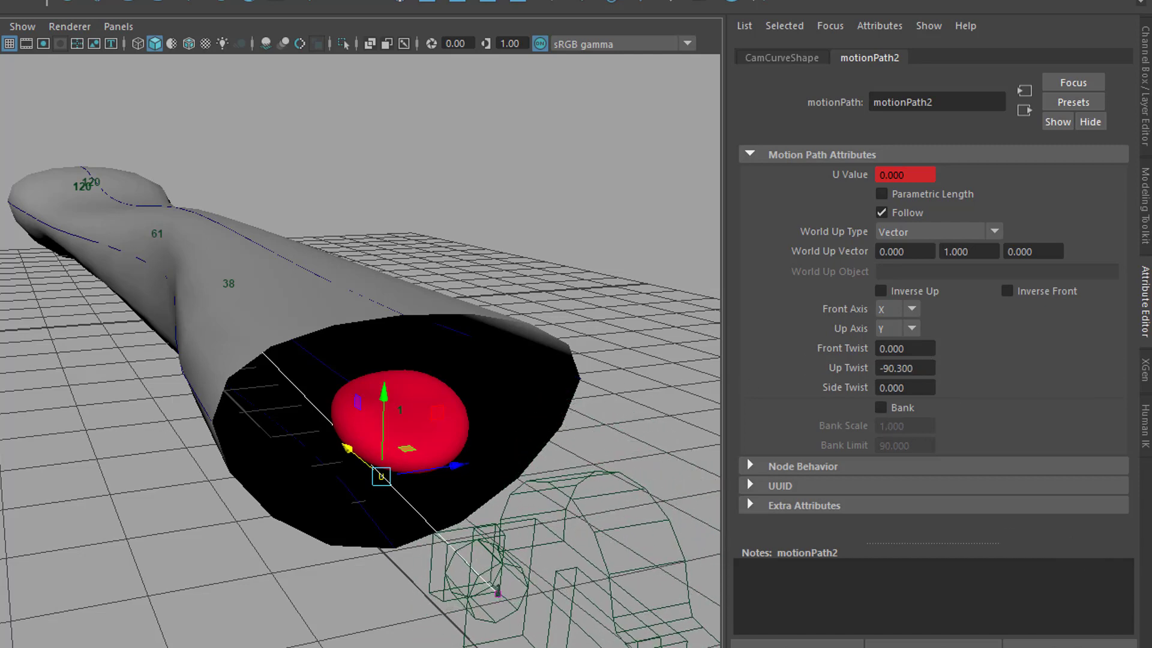
Step: Play the animation to check the camera's travel into the tube, stop playback, and switch to the four-view layout
key("alt+v")
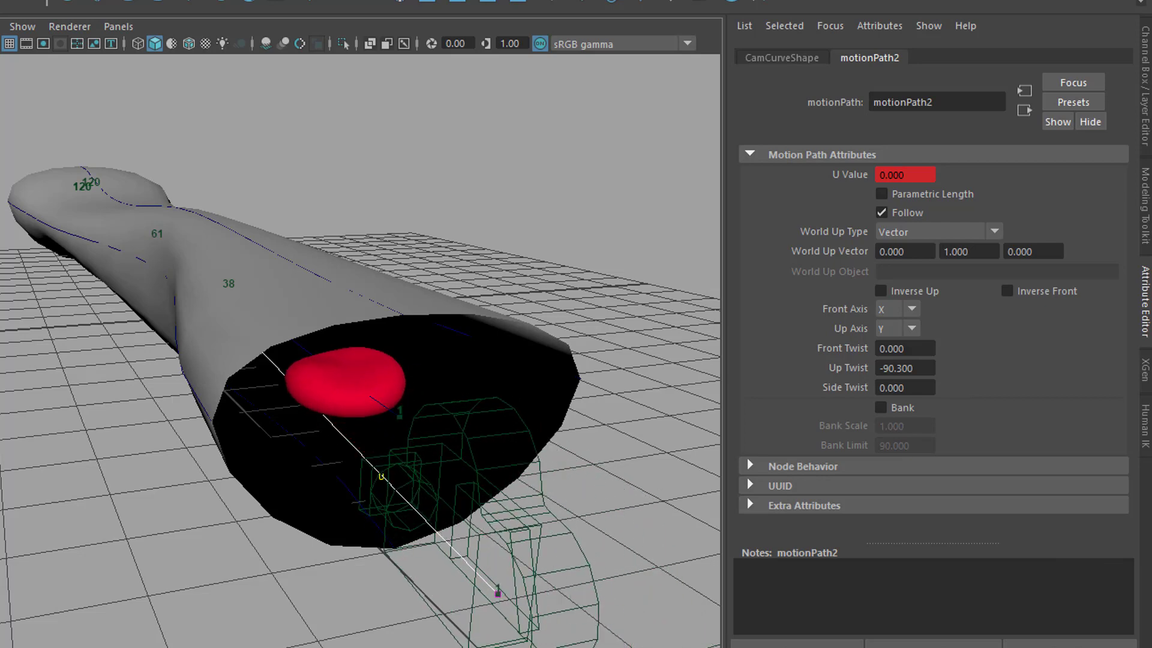
key("alt+v")
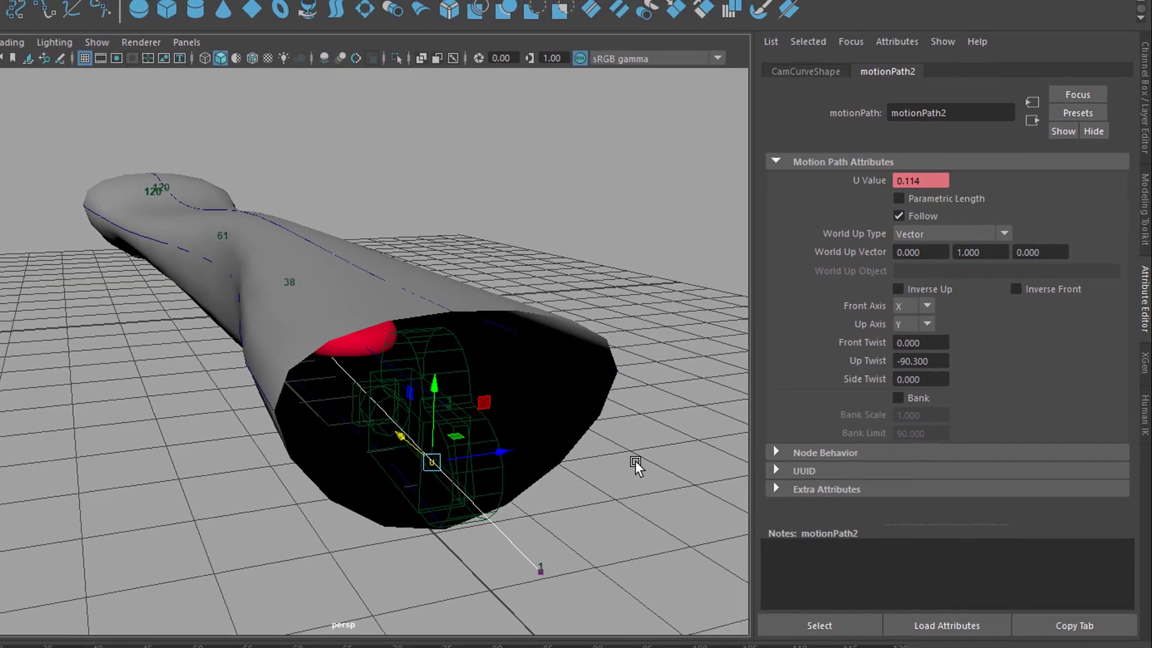
key("space")
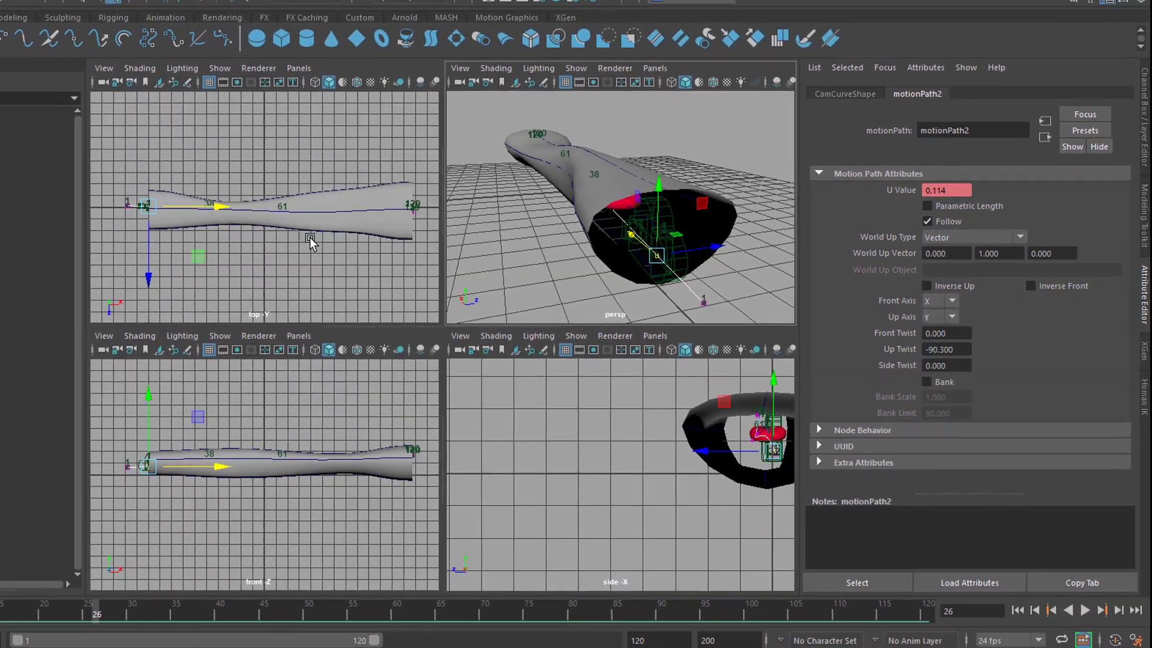
Step: Show camera1's view enlarged in place of the top view, then play the animation from frame 1 and stop it
key("space")
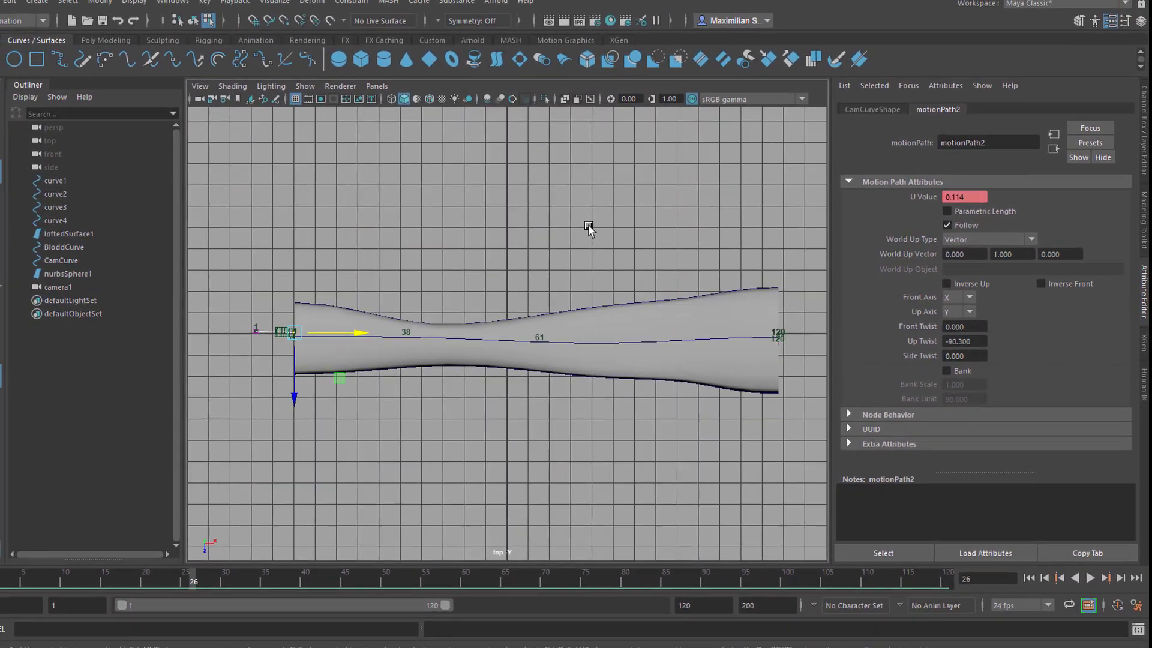
key("space")
left_click(686, 191)
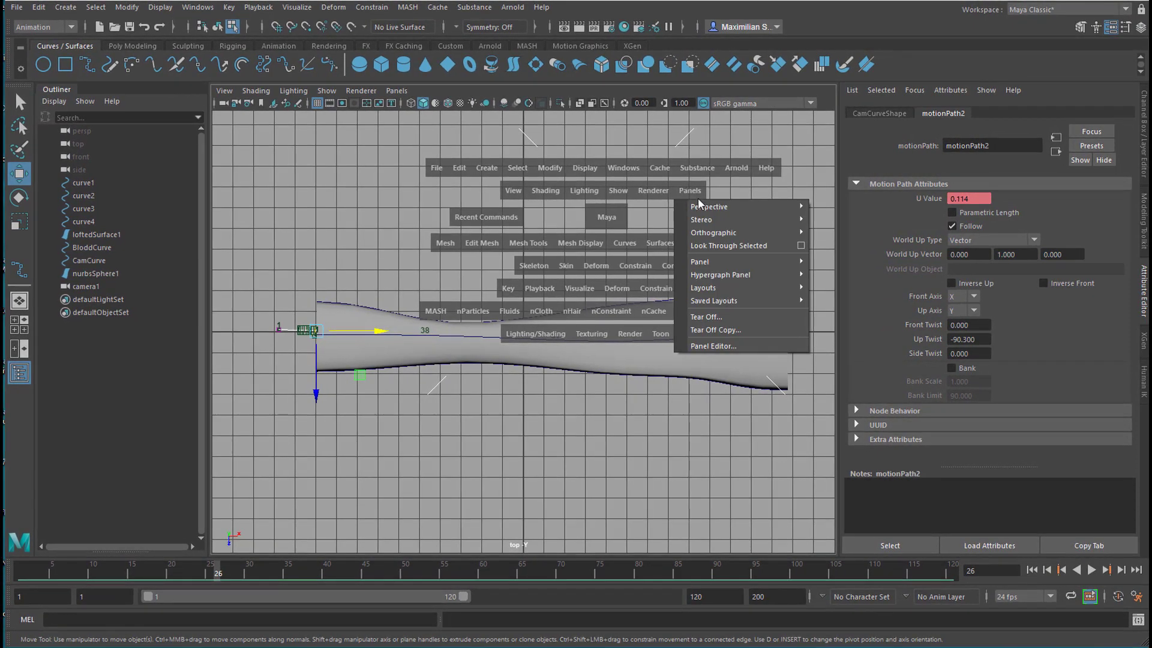
mouse_move(702, 209)
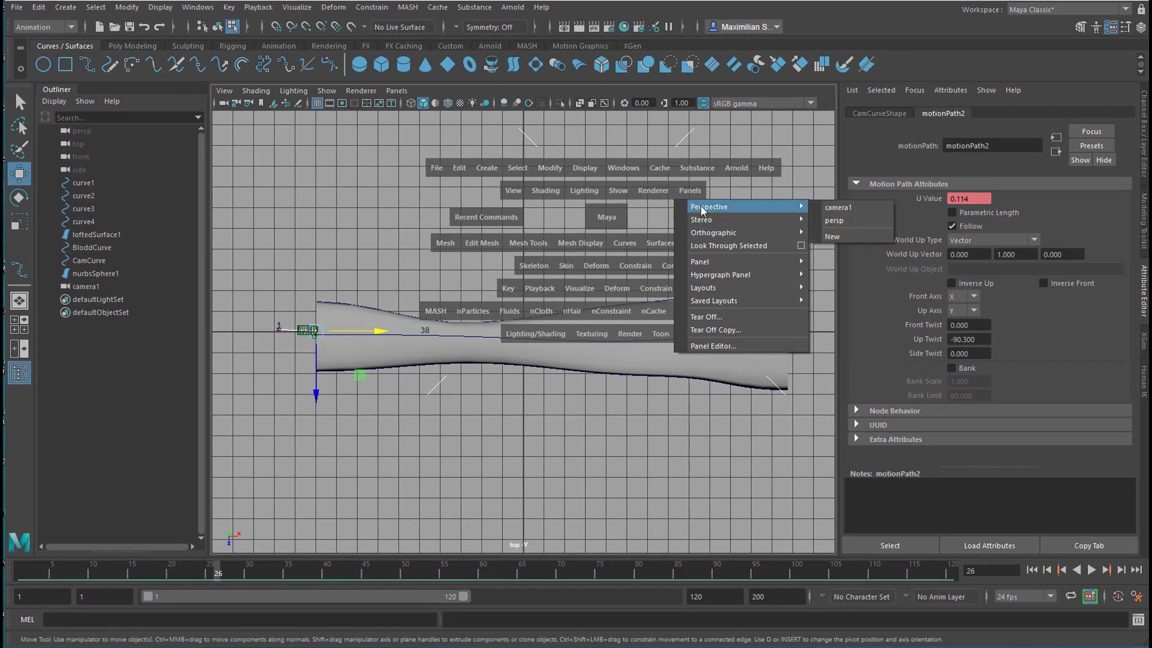
left_click(832, 210)
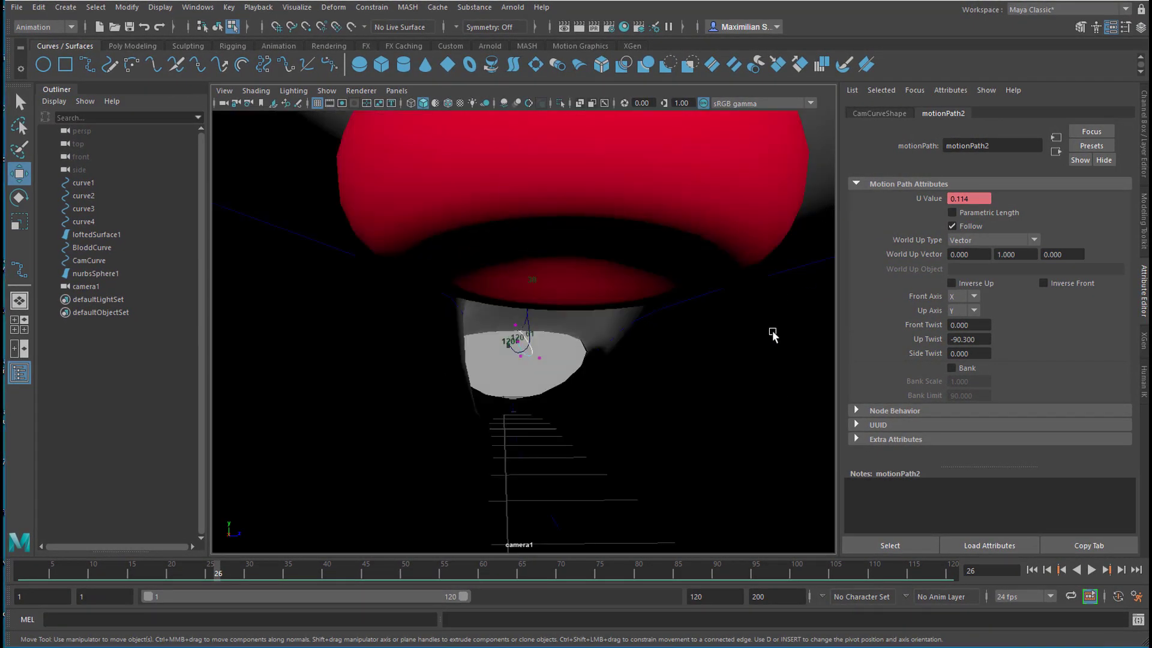
left_click(1031, 570)
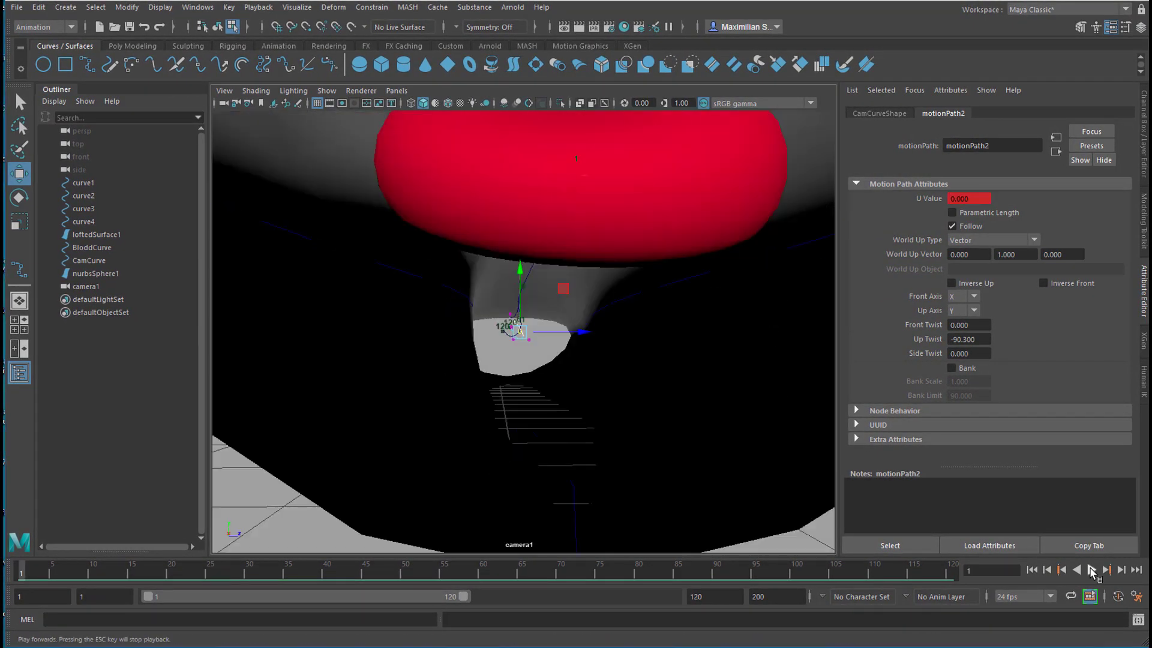
left_click(1090, 569)
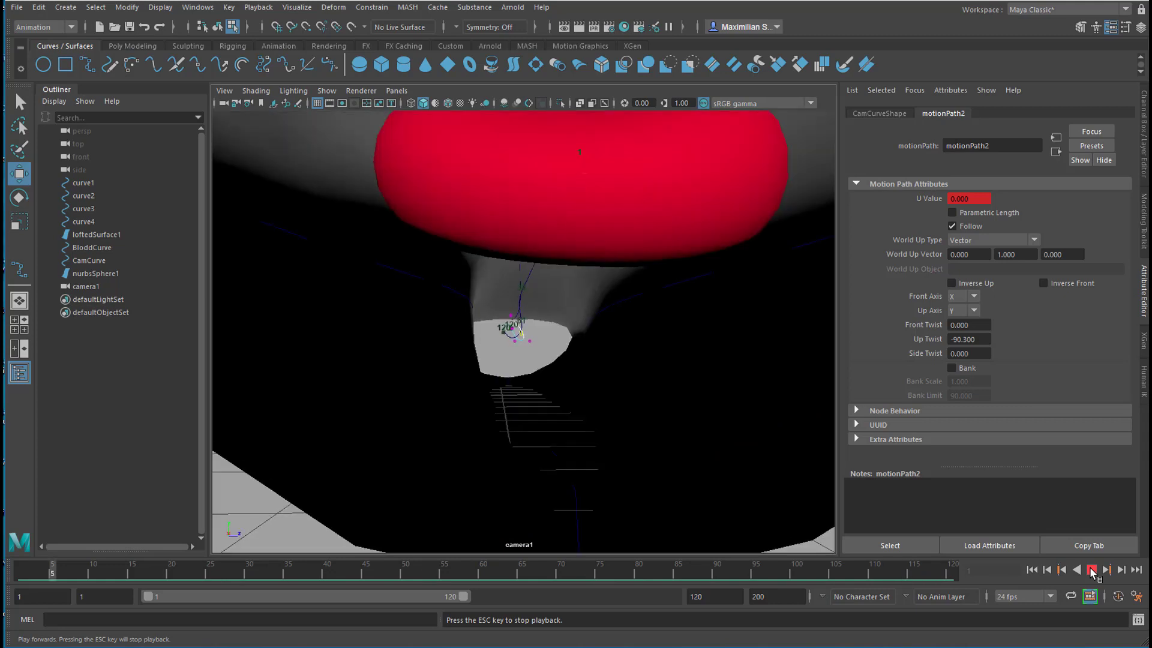
left_click(1091, 570)
Step: Extend the end of the playback range to frame 152 and play the animation from the start through camera1
left_click_drag(463, 600, 547, 600)
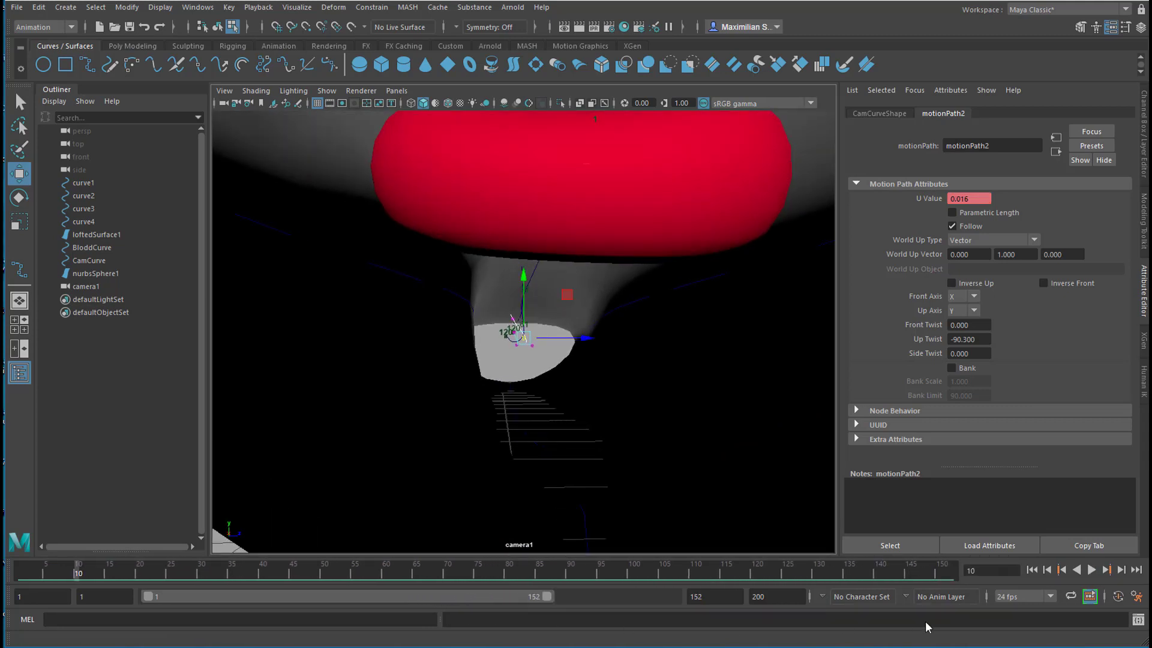
left_click(1032, 570)
left_click(1092, 570)
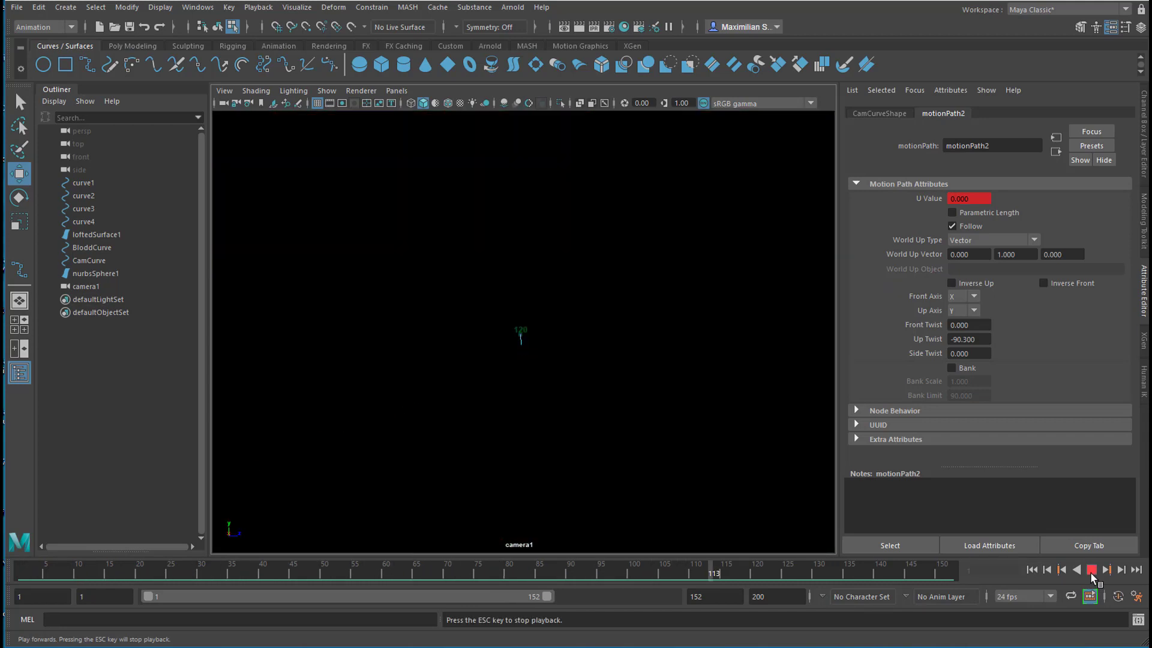
left_click(1090, 572)
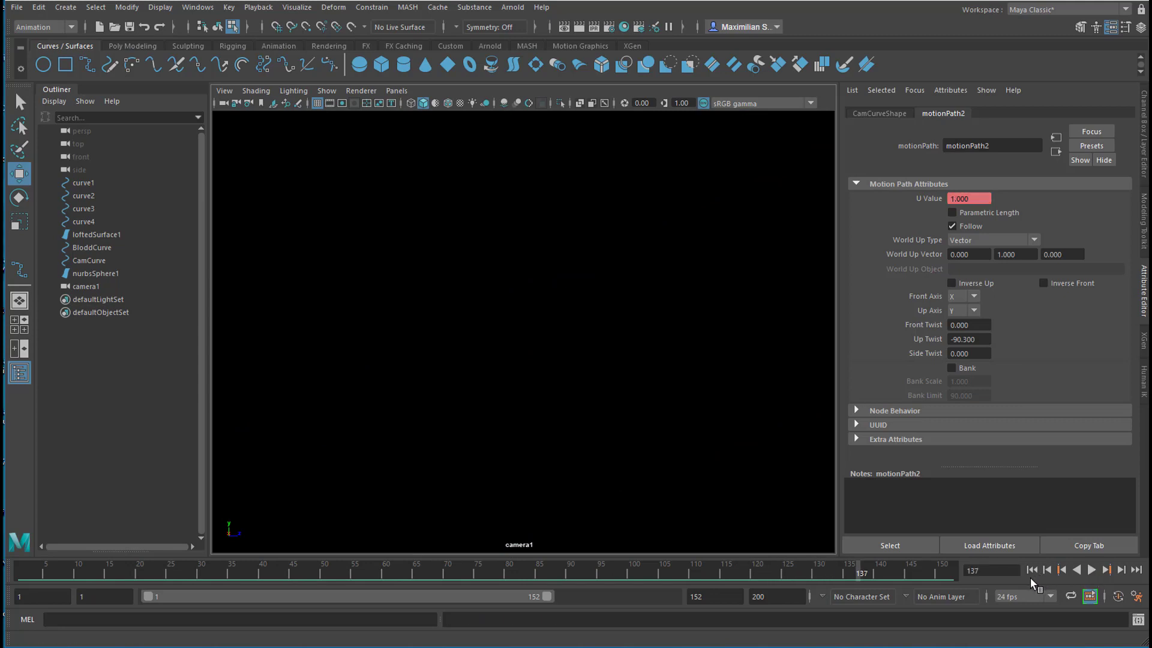
Step: Scrub to frame 44 and examine the camera's distance from the blood cell inside the tube in the perspective view
left_click_drag(826, 574, 287, 597)
key("space")
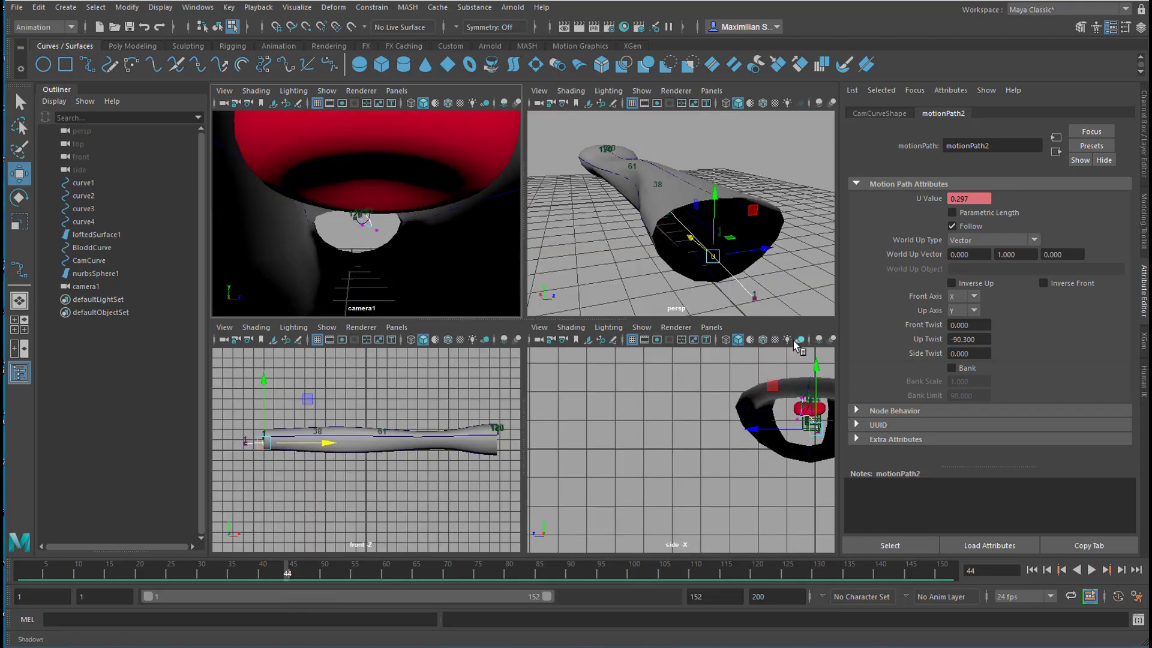
key("space")
right_click_drag(449, 384, 666, 368, "alt")
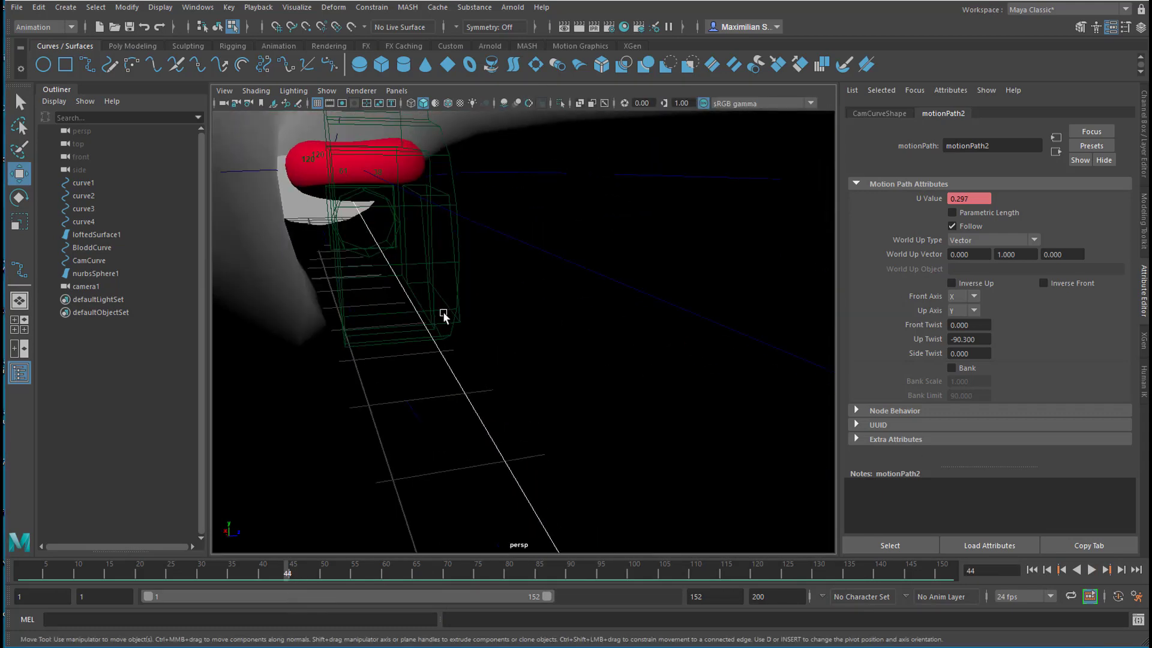
middle_click_drag(442, 314, 468, 311, "alt")
right_click_drag(416, 321, 440, 310, "alt")
middle_click_drag(439, 309, 470, 337, "alt")
right_click_drag(693, 391, 457, 414, "alt")
left_click_drag(565, 427, 537, 427, "alt")
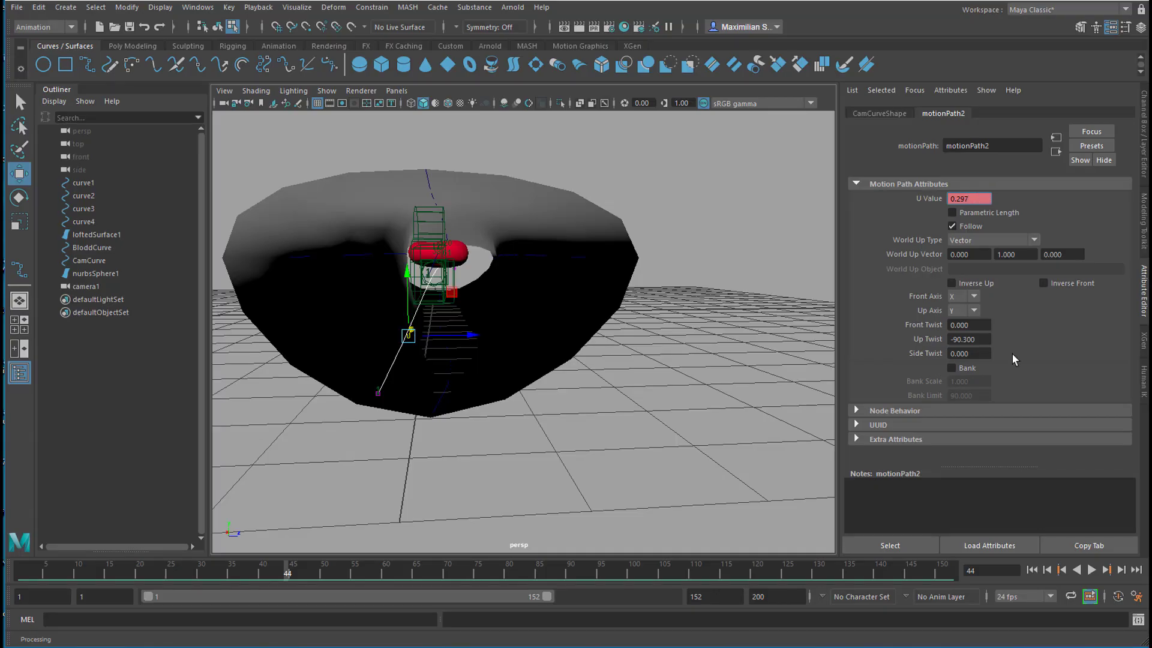
Step: Select motionPath2, open its U Value curve in the Graph Editor, and position the editor so the tube can be seen
left_click(890, 546)
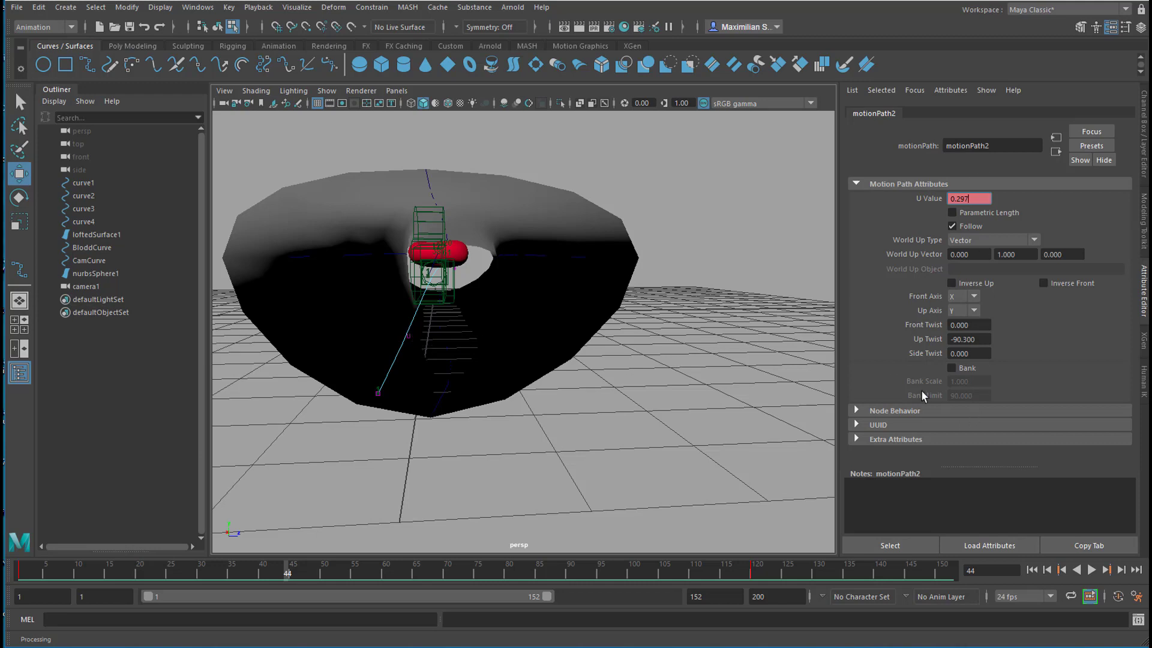
left_click(187, 8)
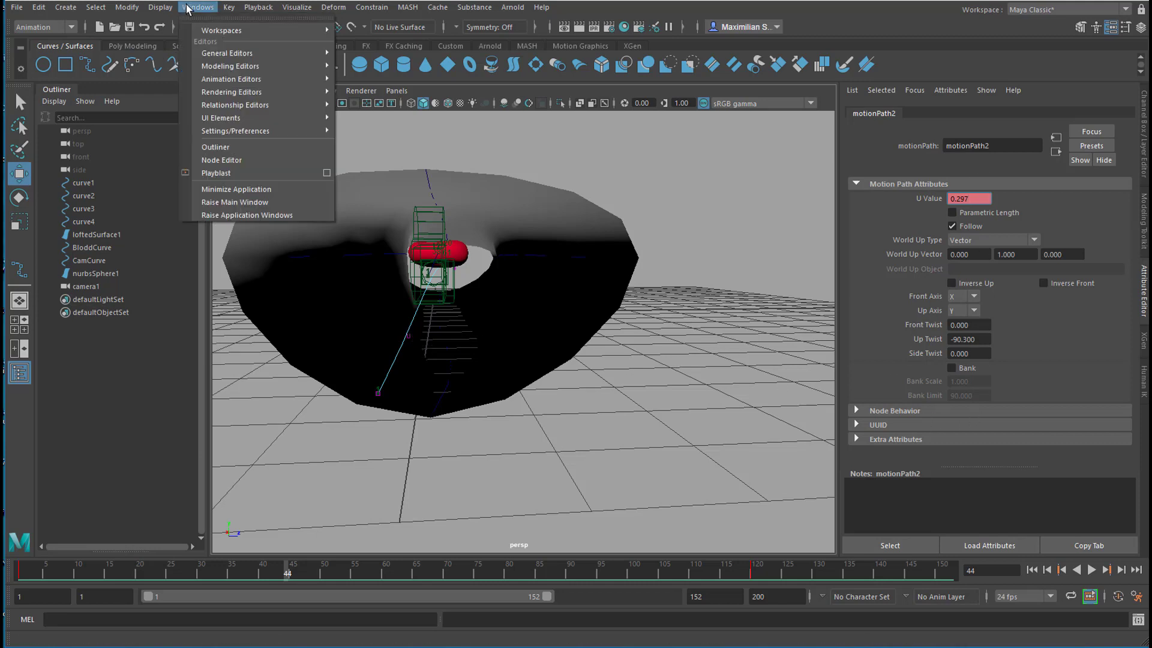
mouse_move(229, 80)
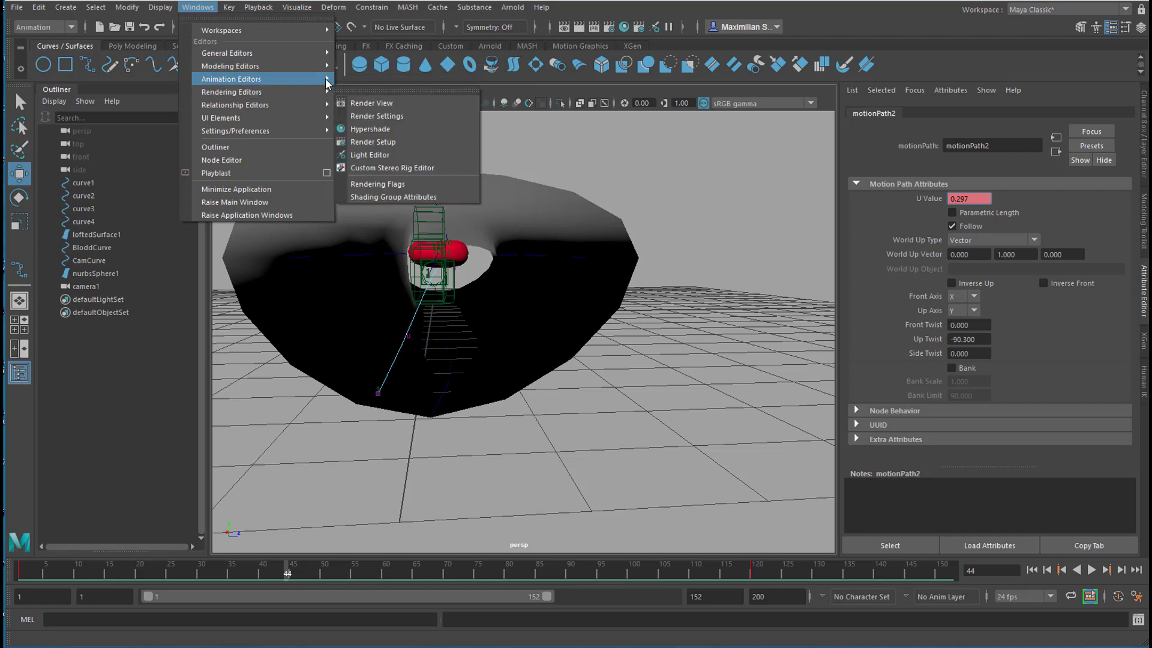
left_click(355, 92)
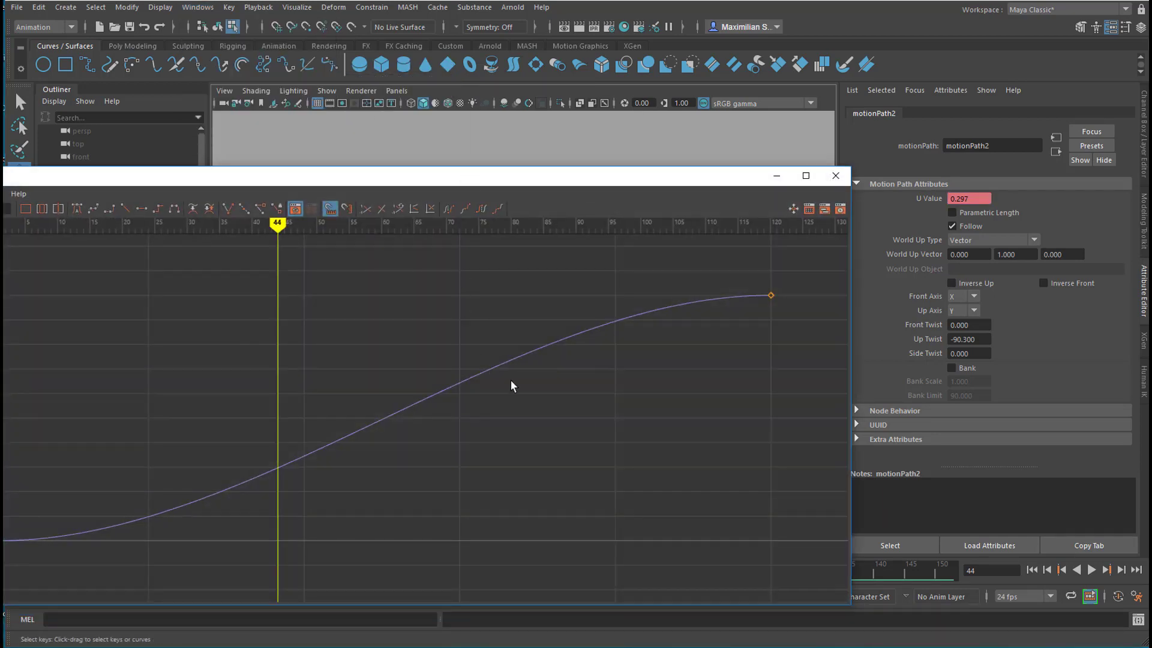
left_click_drag(545, 178, 369, 294)
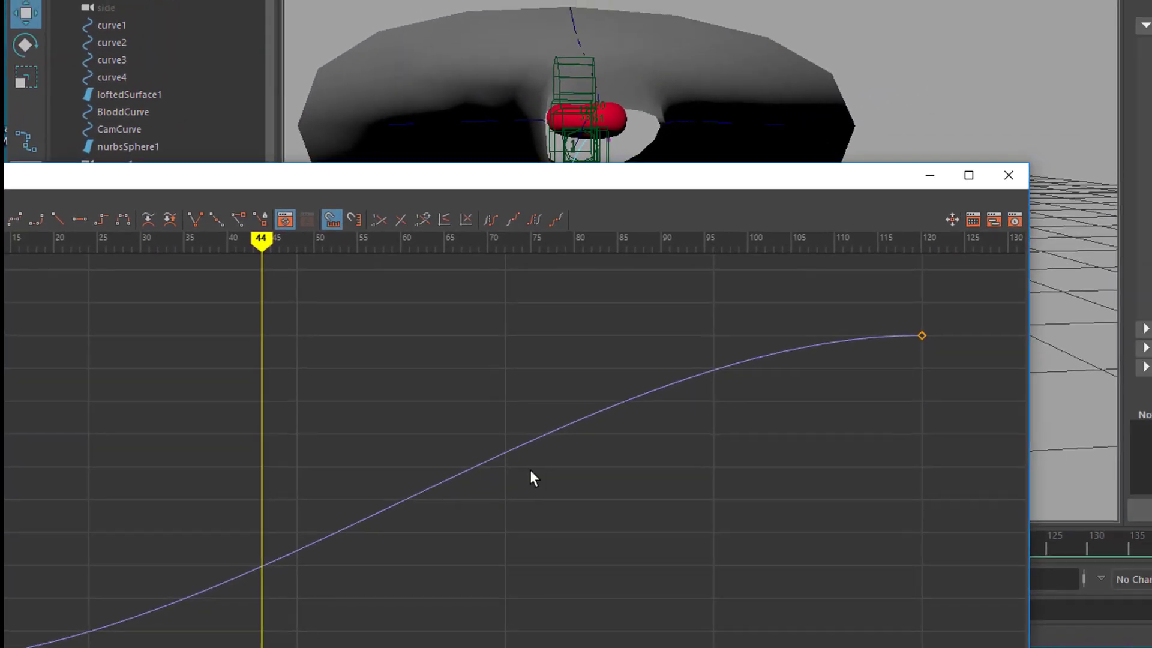
left_click_drag(571, 199, 613, 229)
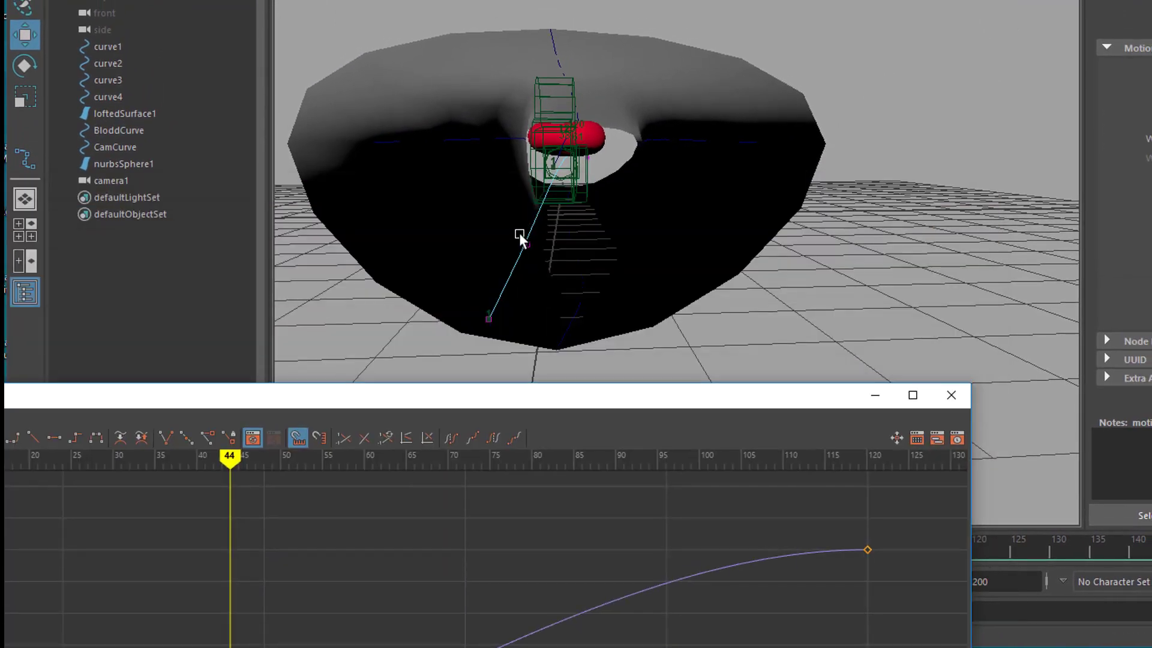
left_click_drag(662, 170, 627, 184)
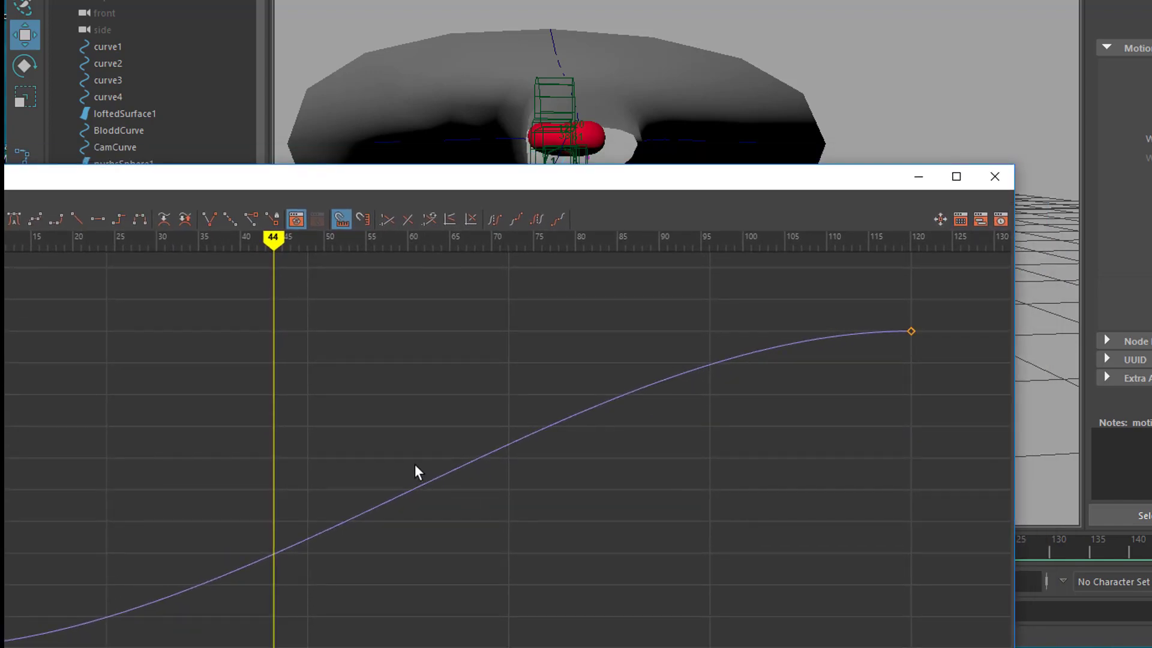
Step: Insert a key at frame 44 on motionPath2's U Value curve and lower it to 0.194
right_click(272, 552)
left_click(328, 401)
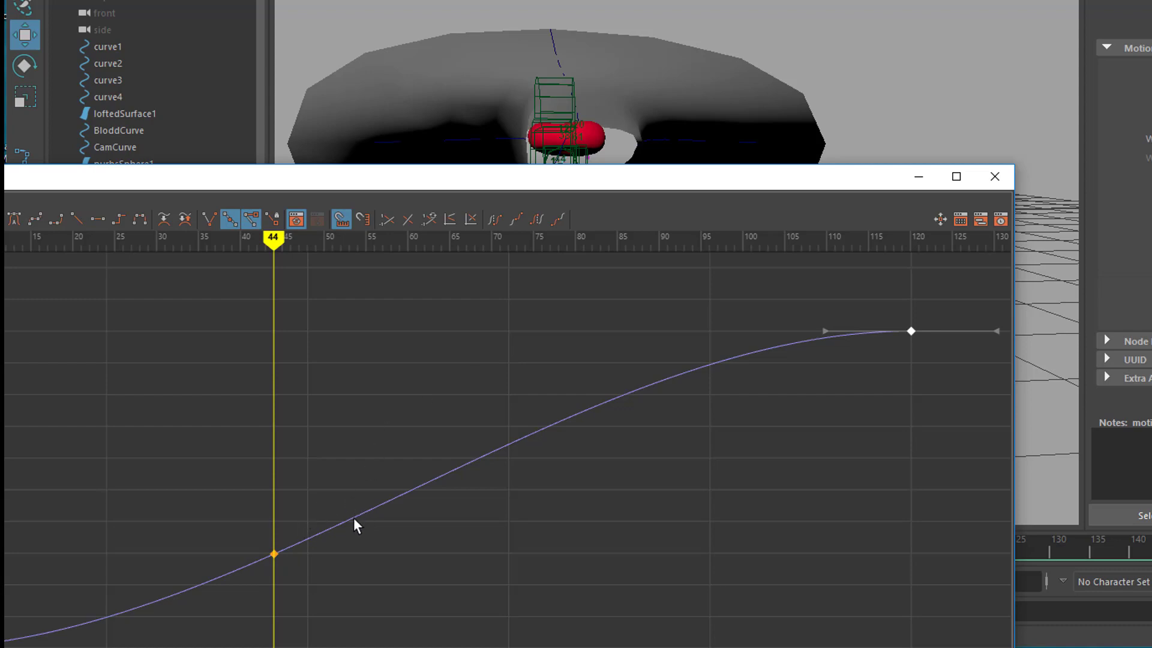
left_click(274, 553)
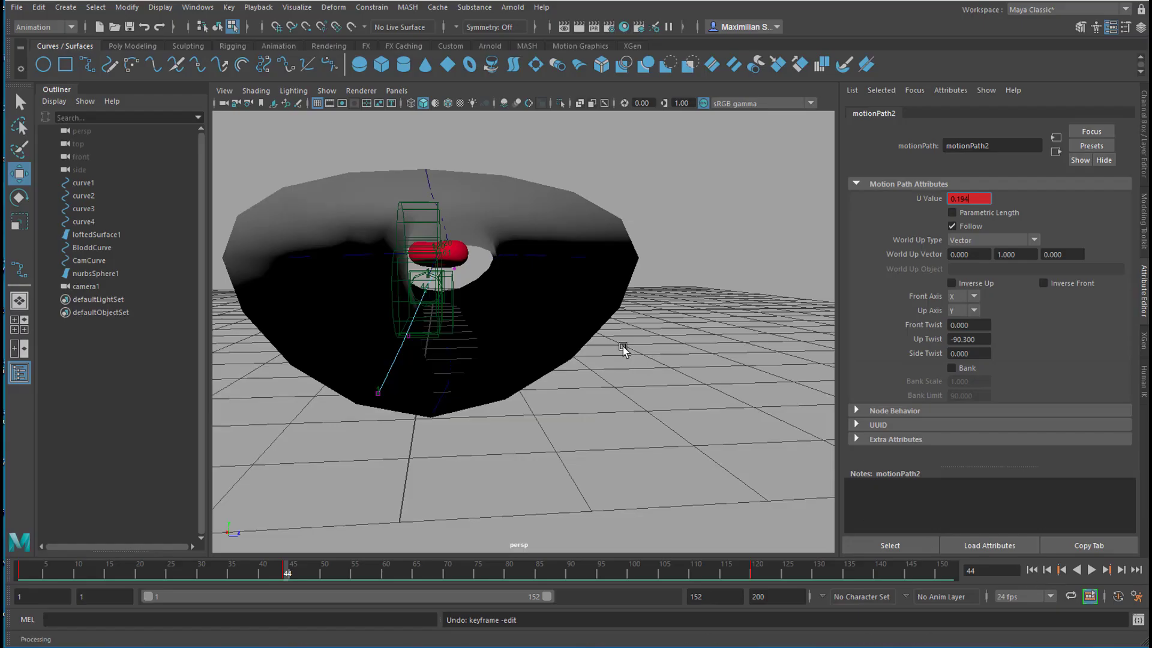
Step: Play the animation from the start in the enlarged camera1 view, stop it, and return to frame 1
key("space")
key("space")
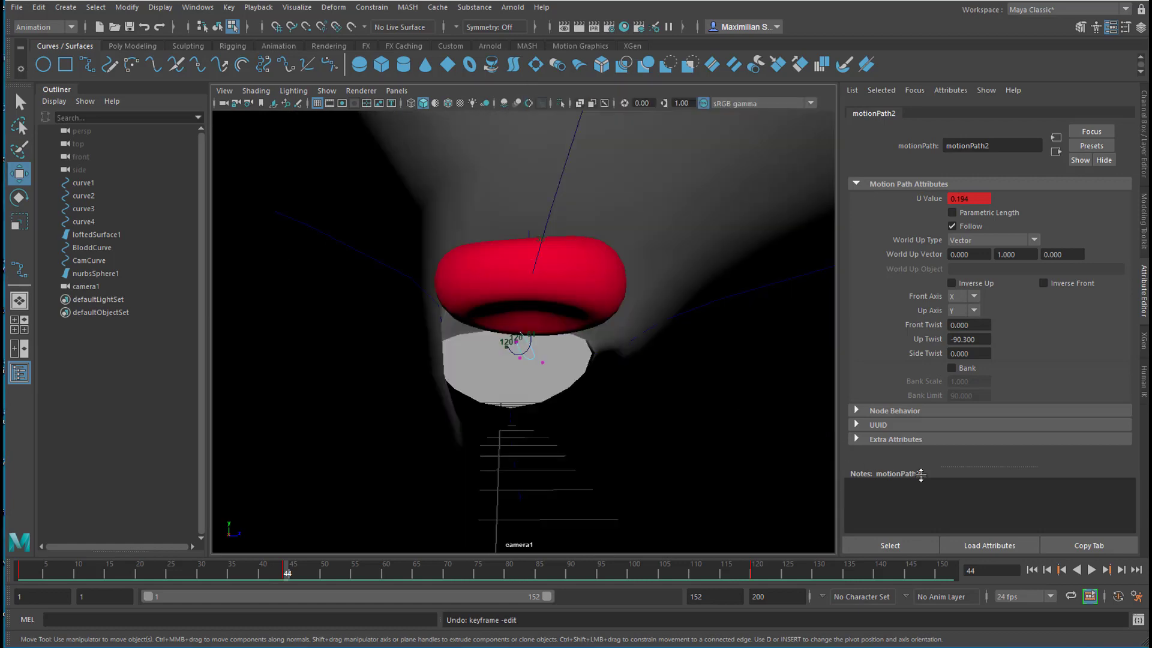
left_click(1038, 574)
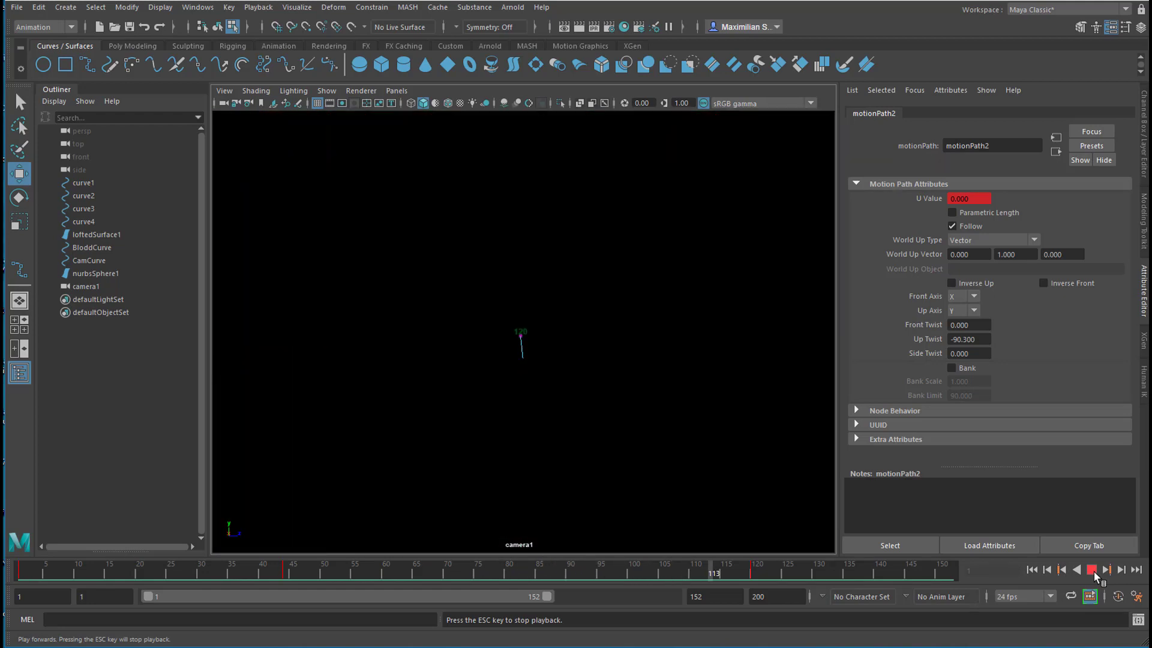
left_click(1092, 570)
left_click(1031, 570)
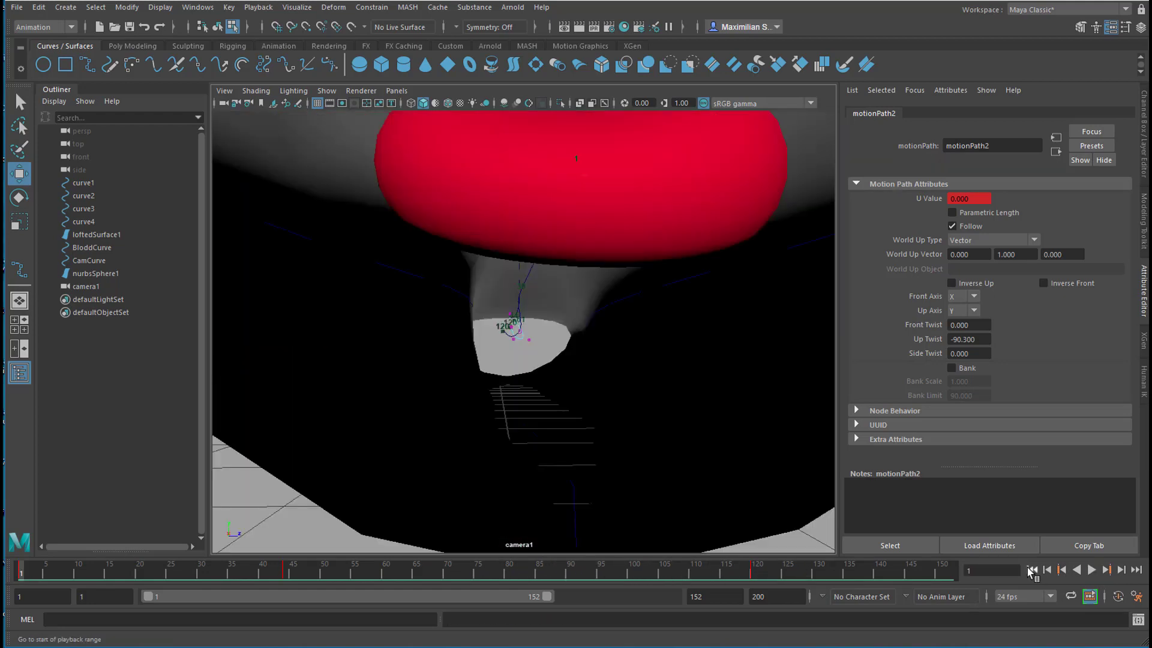
Step: In the perspective view, select CamCurve and move its end control points back into the tube from the far opening
key("space")
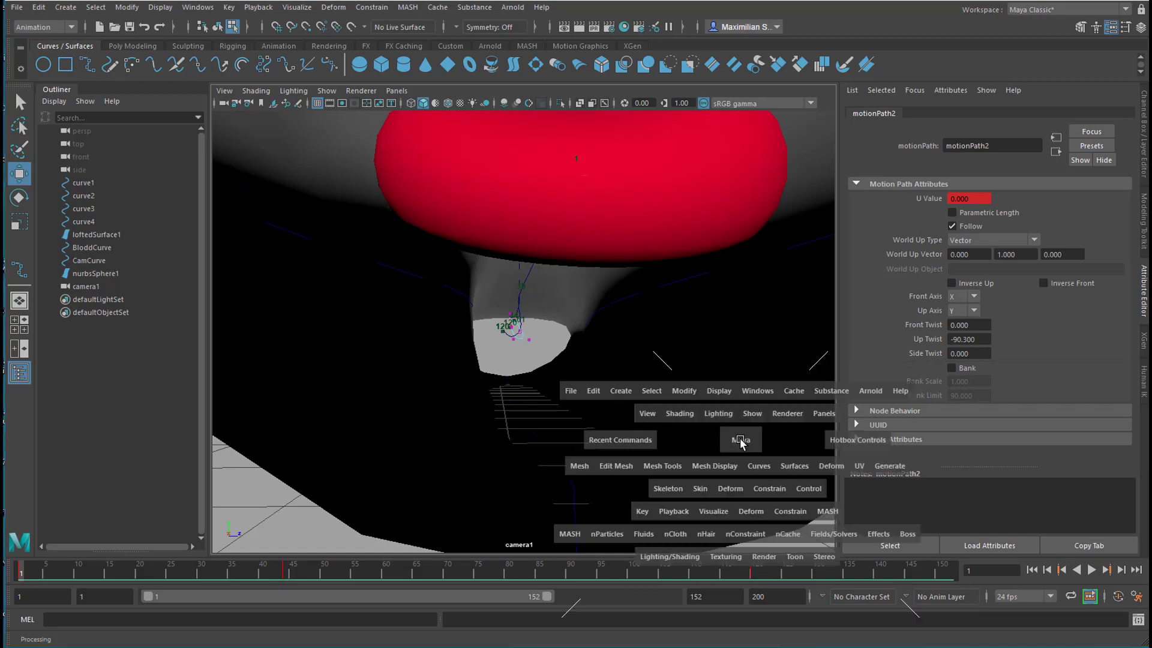
key("space")
left_click_drag(674, 329, 579, 355, "alt")
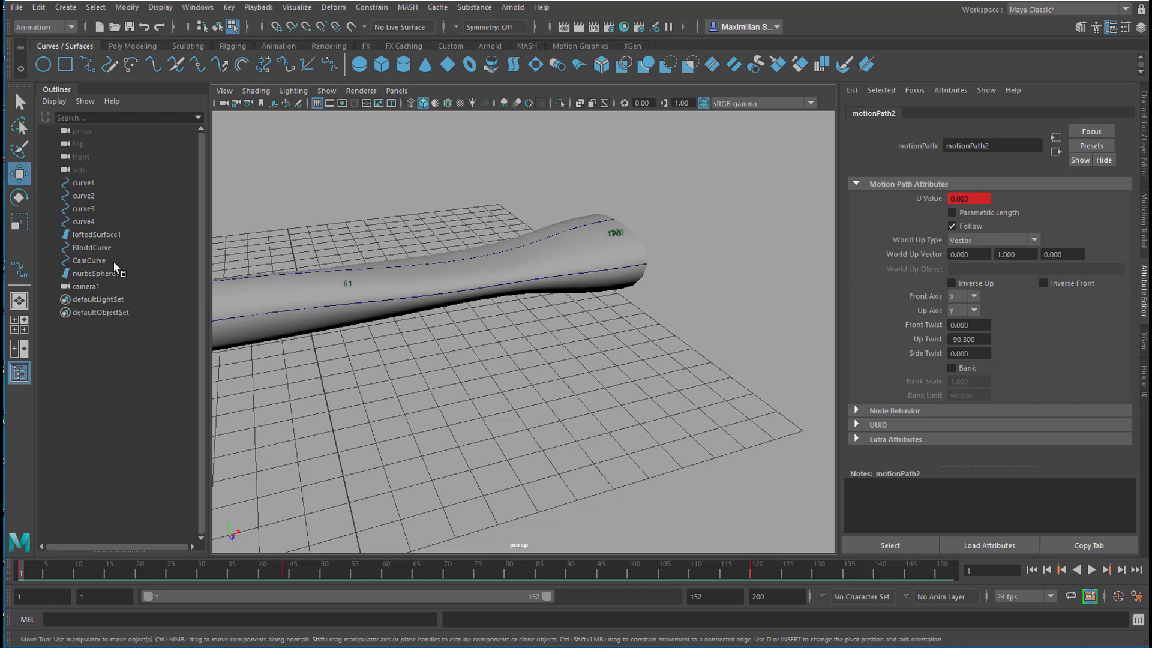
left_click(96, 261)
left_click_drag(474, 368, 713, 366, "alt")
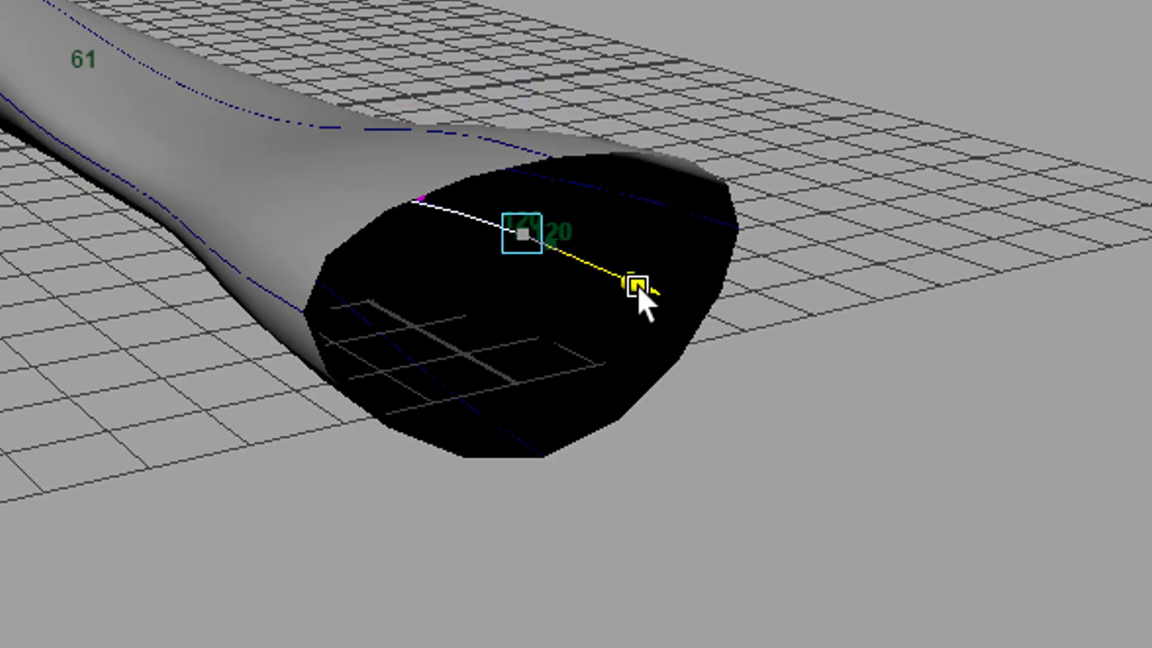
left_click_drag(638, 288, 594, 271)
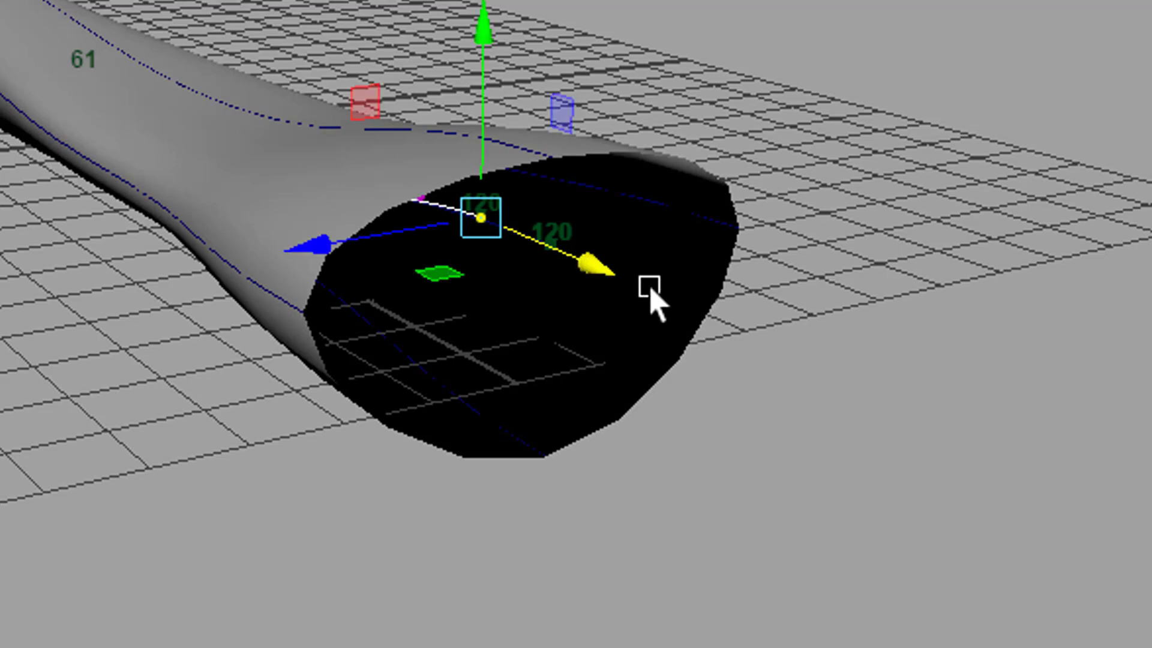
left_click_drag(532, 250, 481, 238)
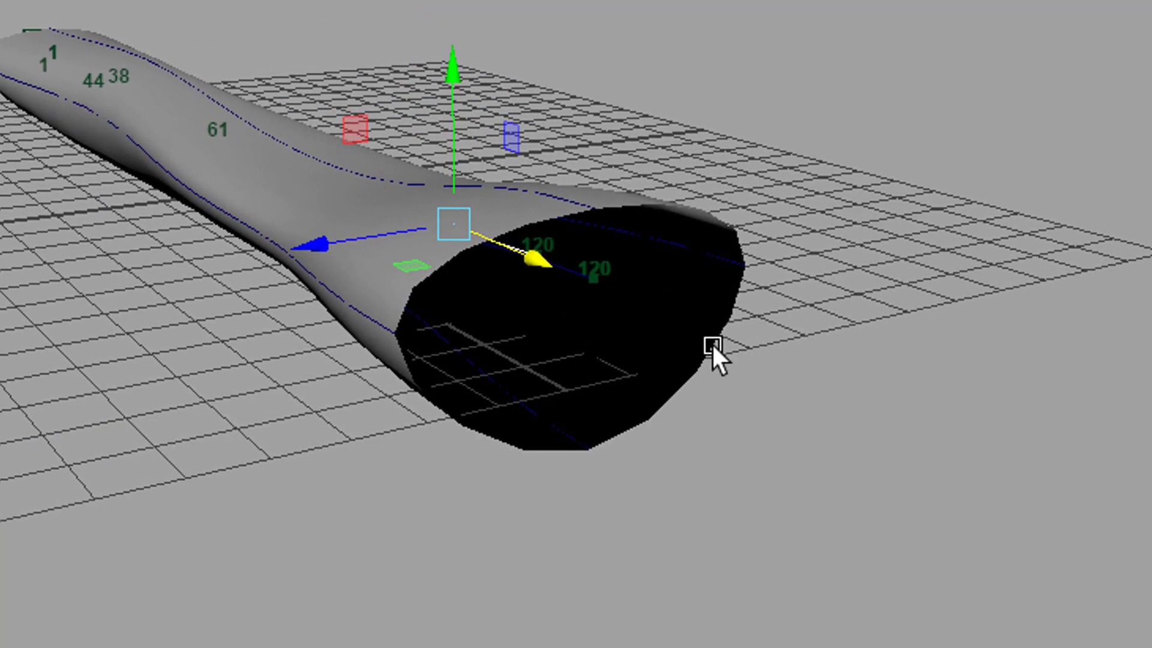
Step: Check camera1's view at the end of the path and move a CamCurve control point near the camera farther back inside the tube
key("space")
key("space")
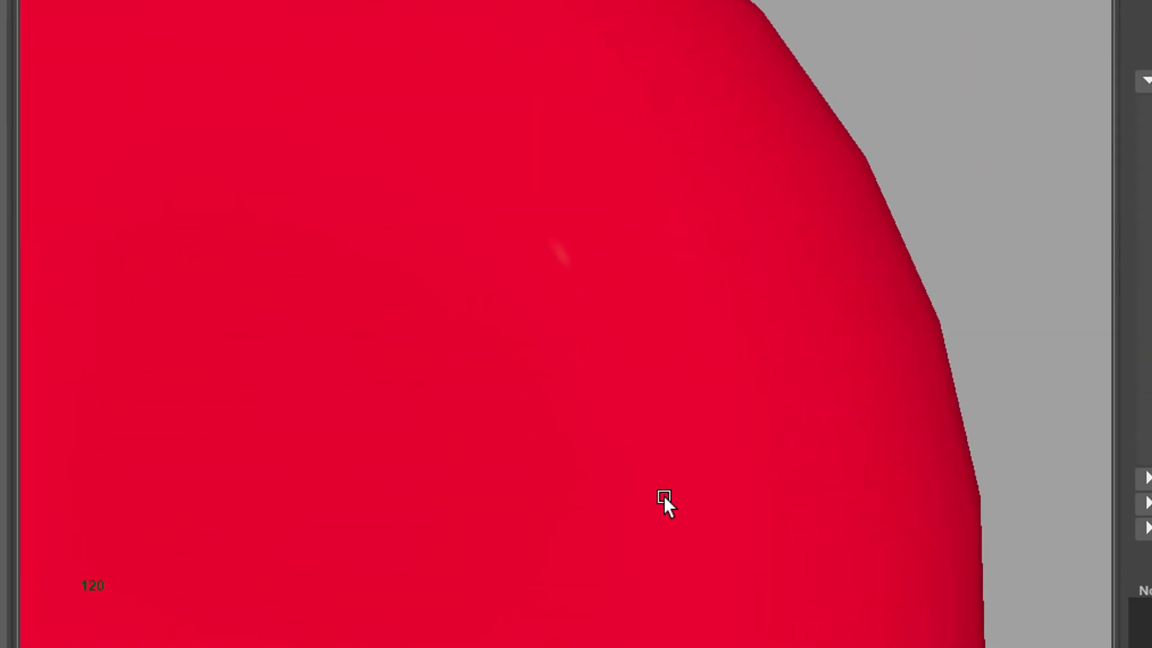
key("space")
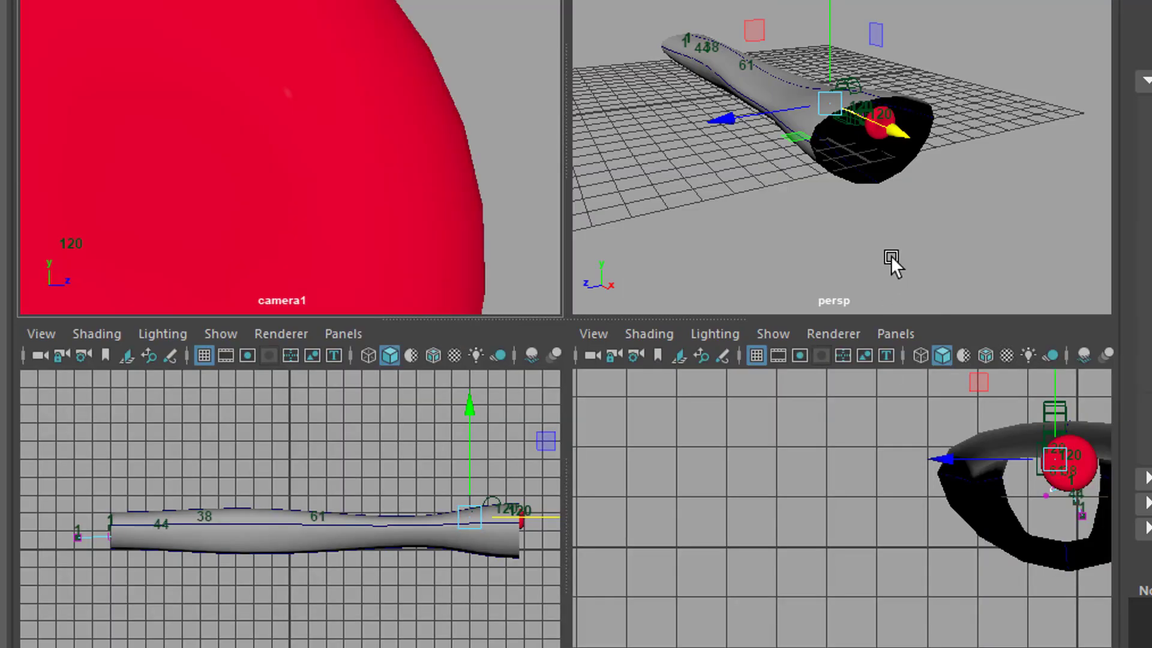
key("space")
right_click_drag(517, 541, 849, 507, "alt")
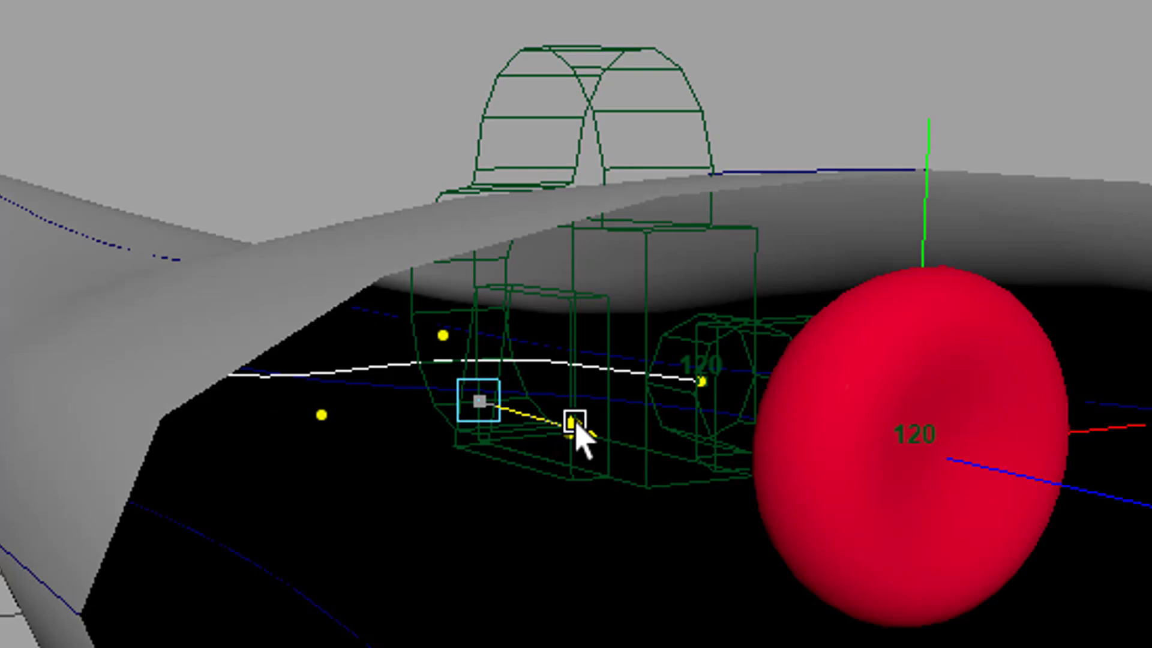
left_click_drag(576, 423, 430, 437)
key("space")
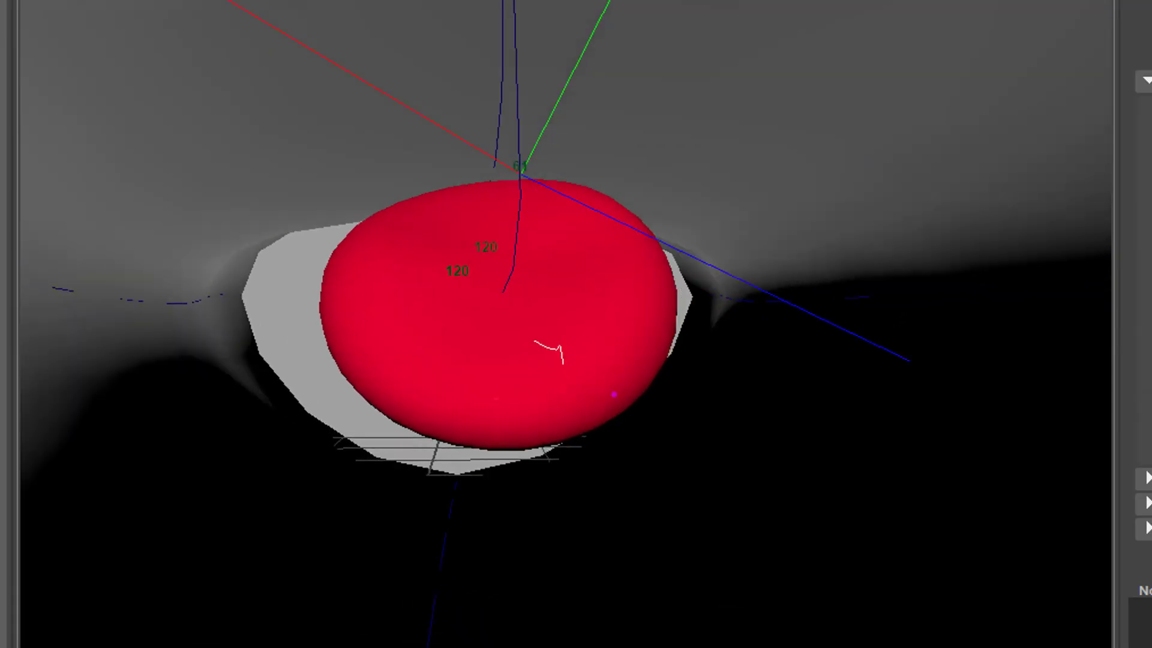